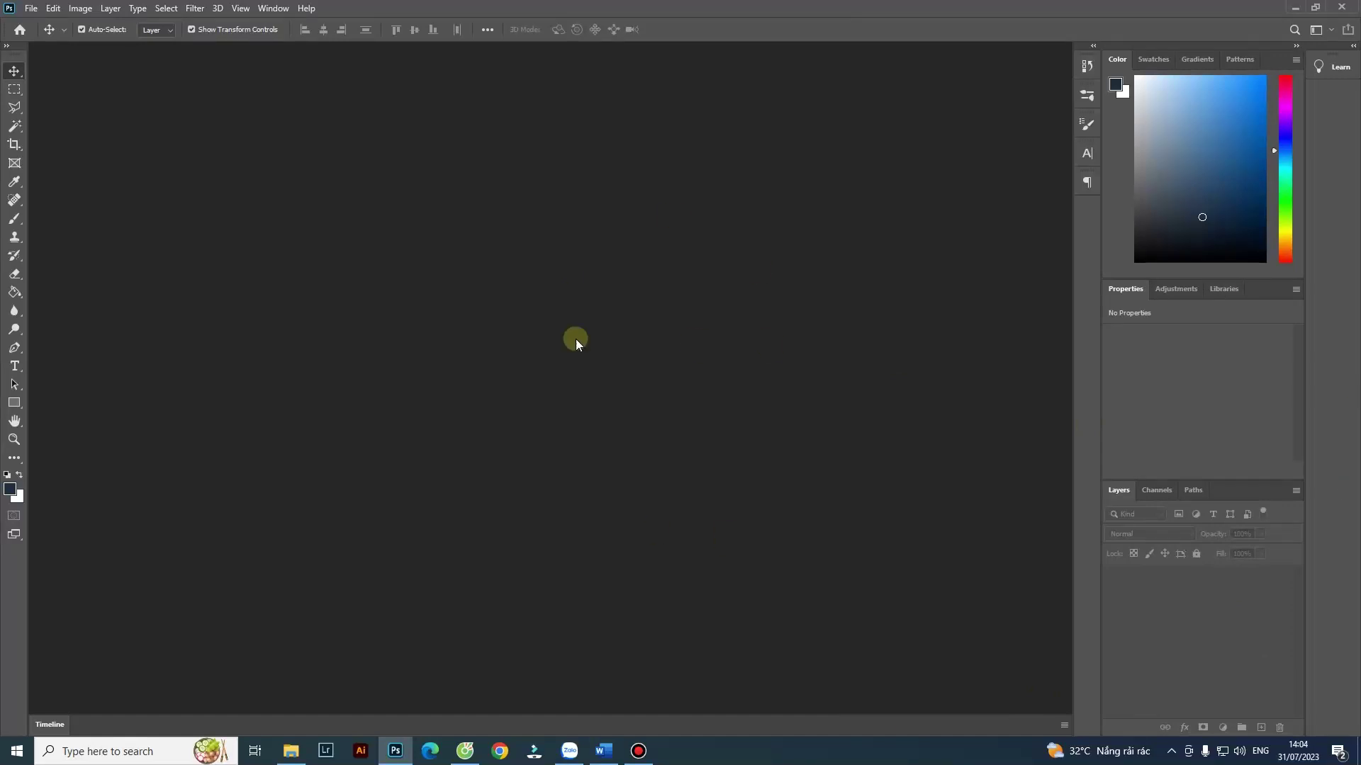
# Start a new document and rename its preset to 'Hinh bai tap 1'.
pyautogui.click(29, 8)
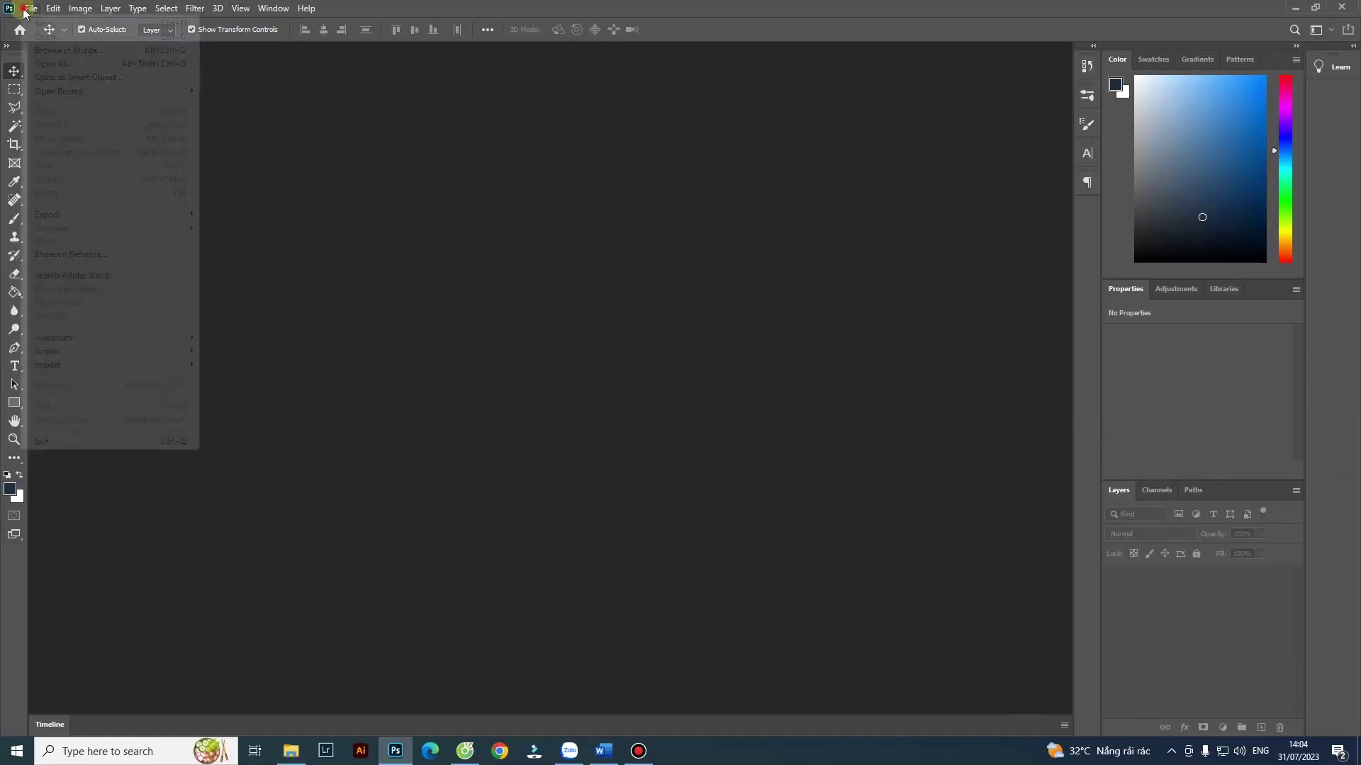
pyautogui.click(53, 8)
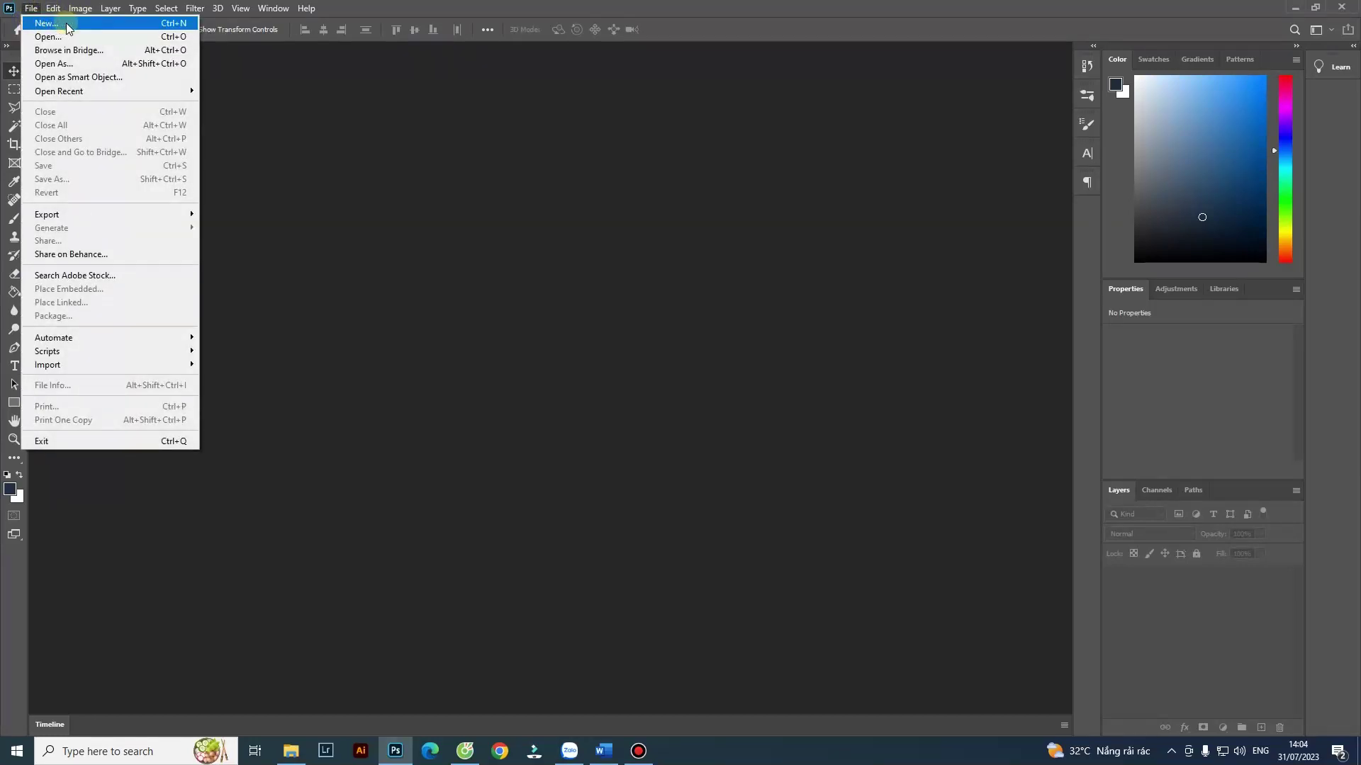
pyautogui.click(67, 24)
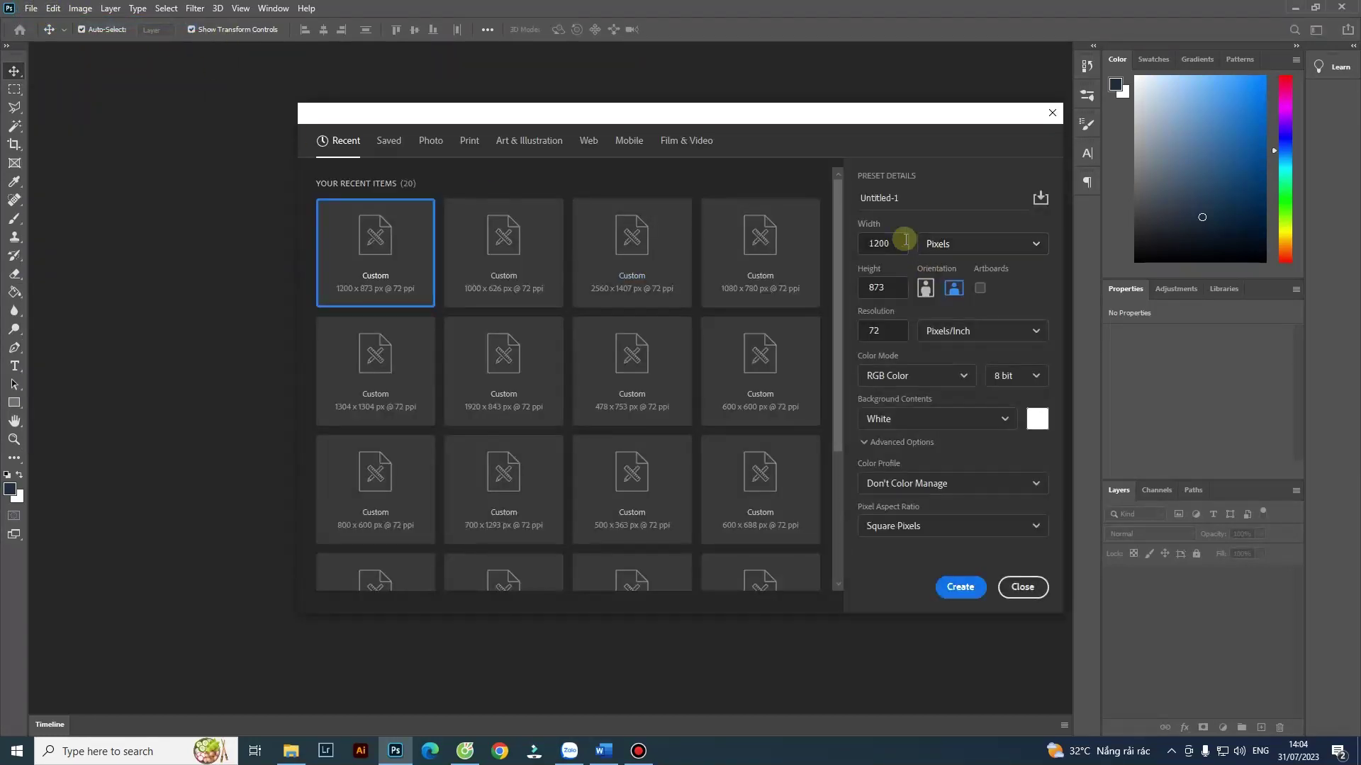
pyautogui.click(900, 244)
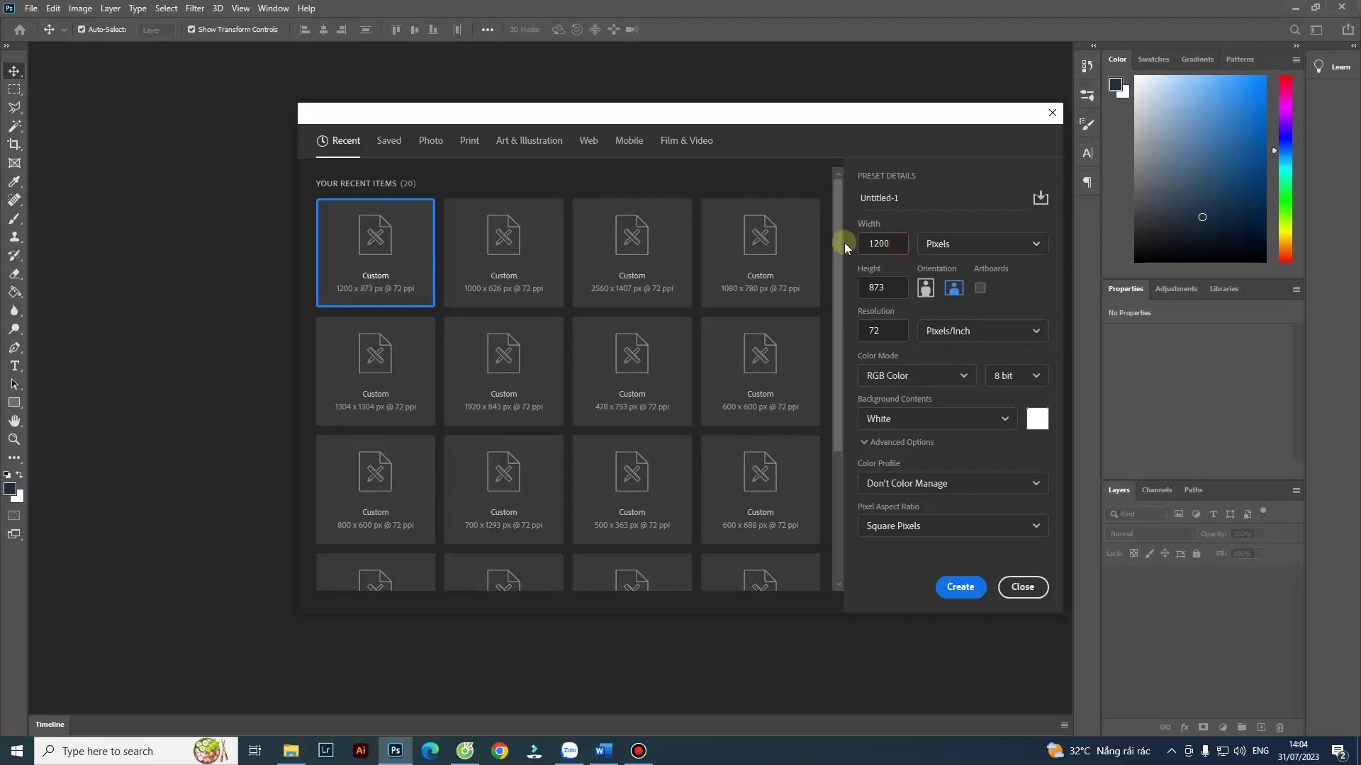
pyautogui.doubleClick(896, 243)
pyautogui.moveTo(887, 287); pyautogui.dragTo(858, 287)
pyautogui.doubleClick(897, 243)
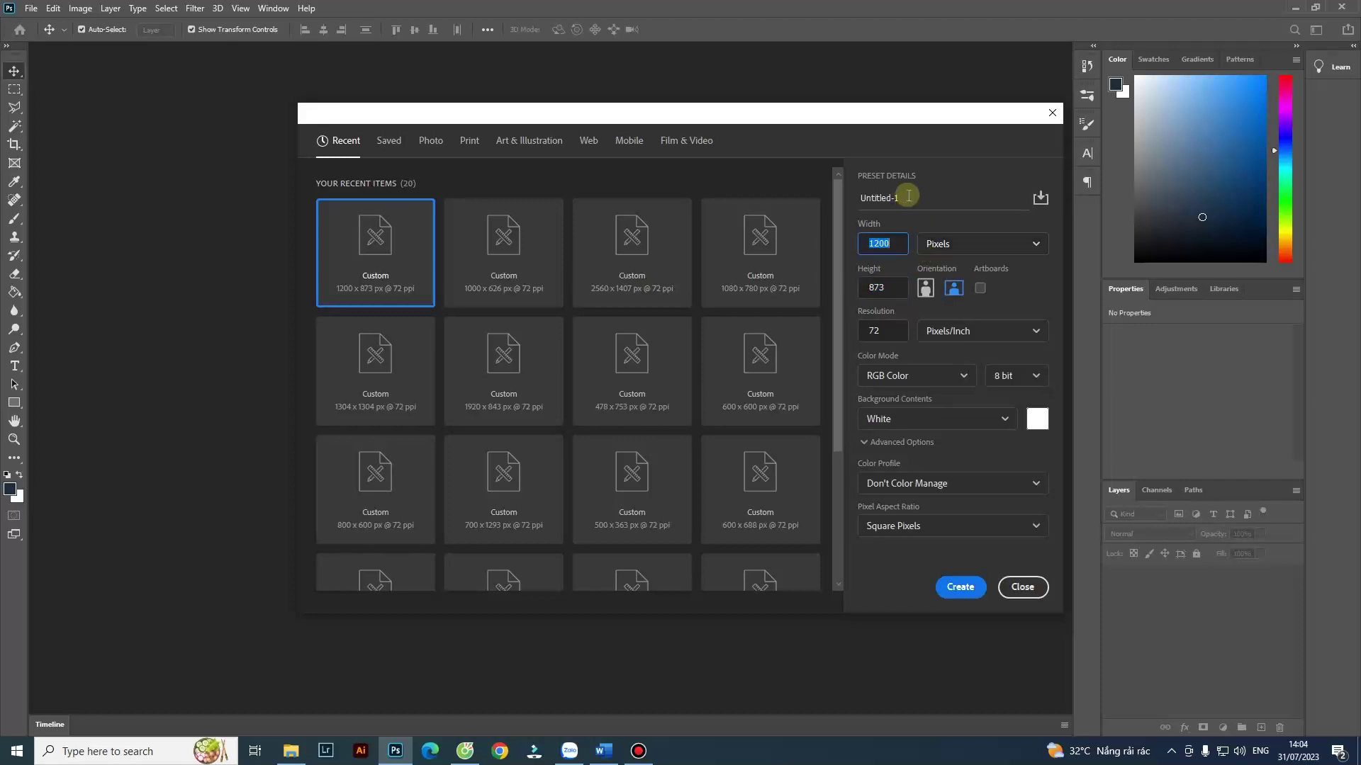
pyautogui.moveTo(916, 201); pyautogui.dragTo(716, 195)
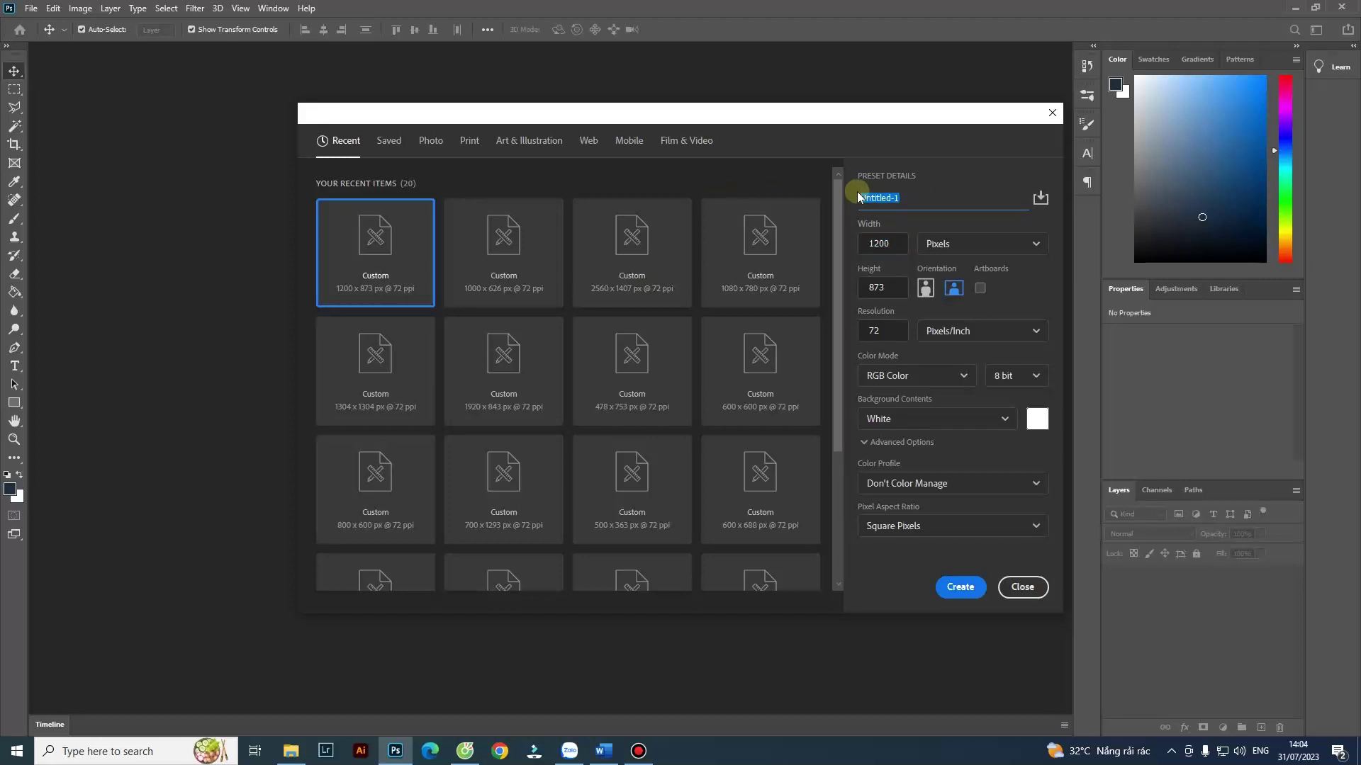
pyautogui.write('Hinh bai tap 1')
# Set width and height to 1500 px and create the document.
pyautogui.click(892, 241)
pyautogui.doubleClick(879, 244)
pyautogui.doubleClick(891, 287)
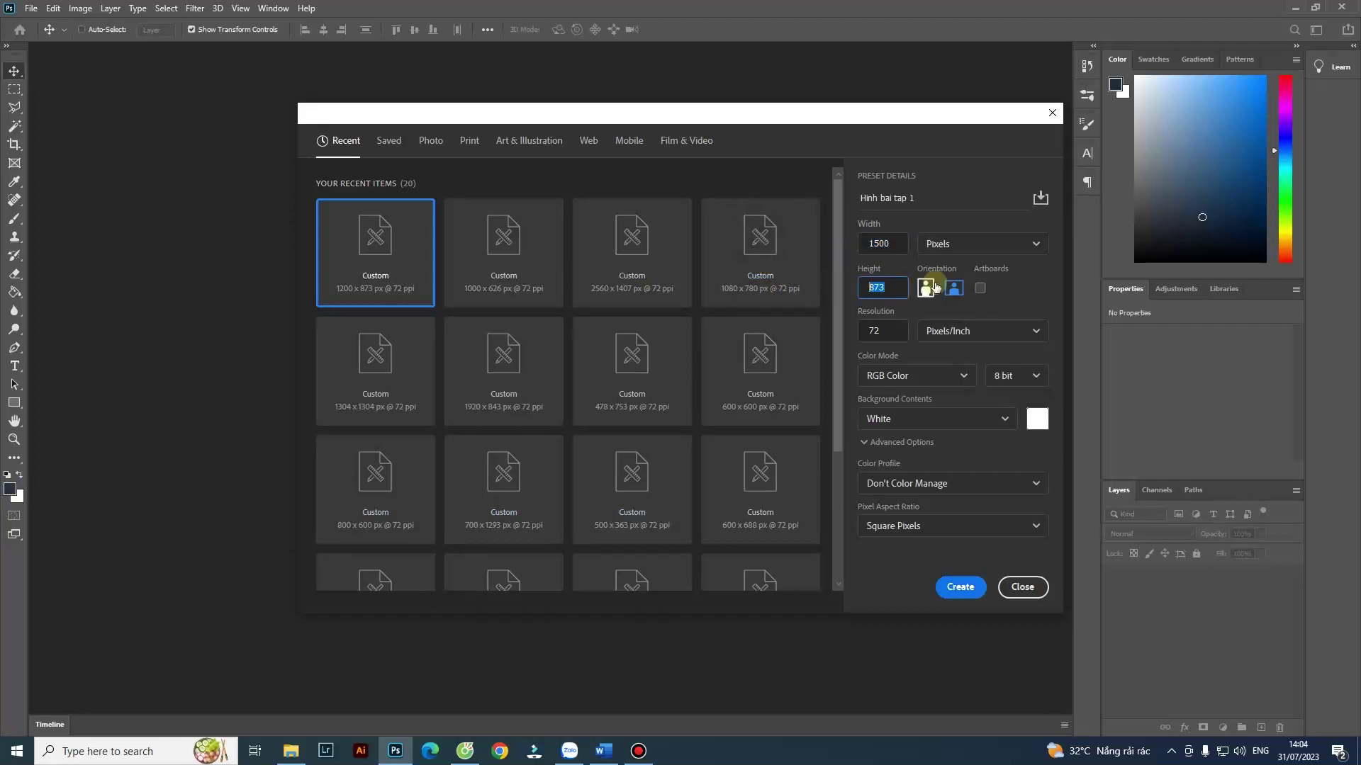
pyautogui.write('1500')
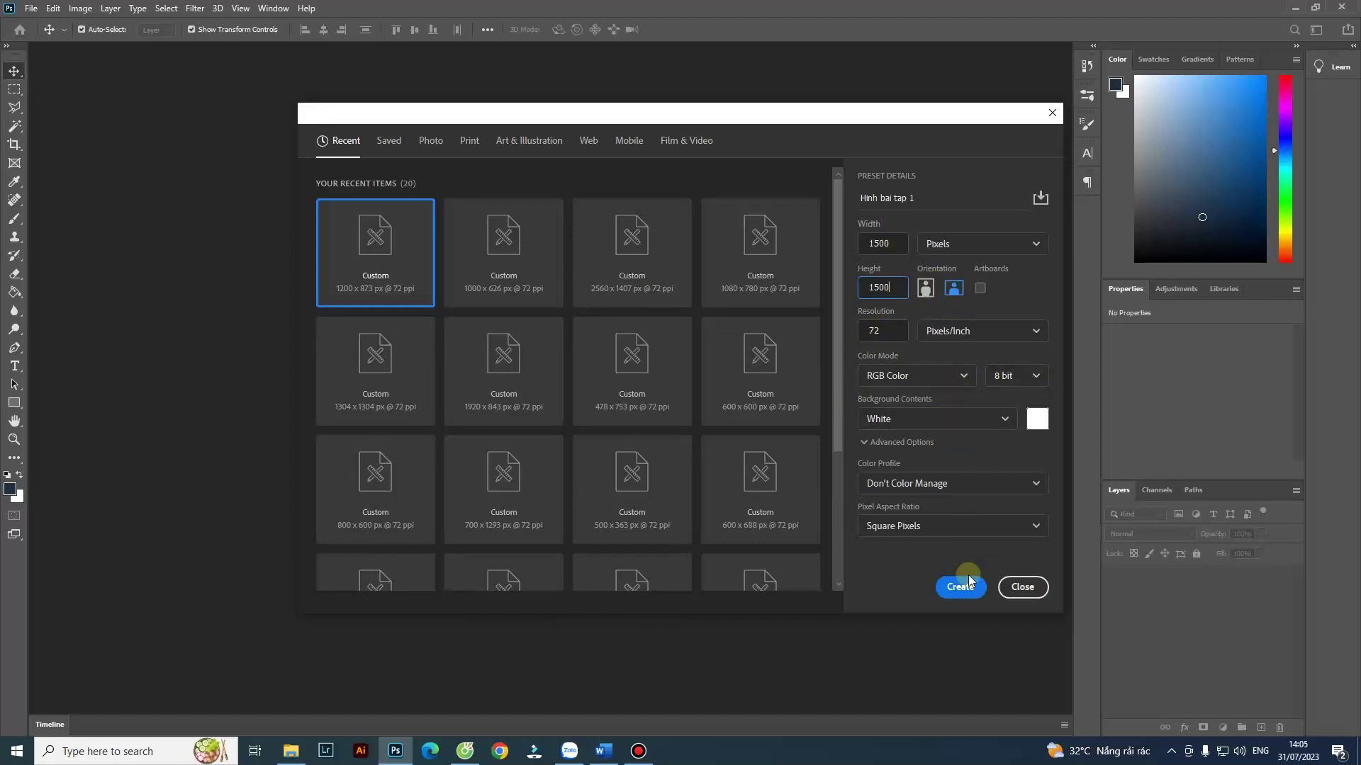
pyautogui.click(880, 330)
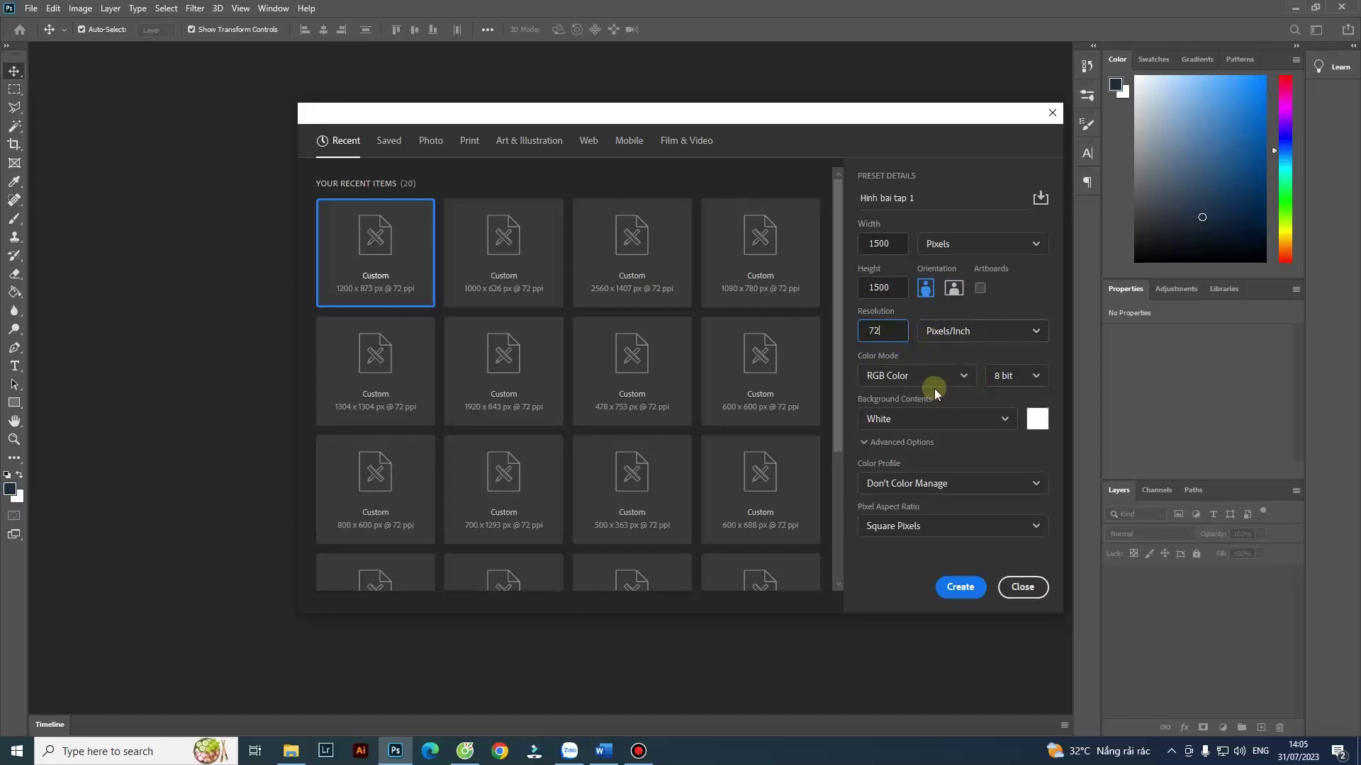
pyautogui.click(894, 245)
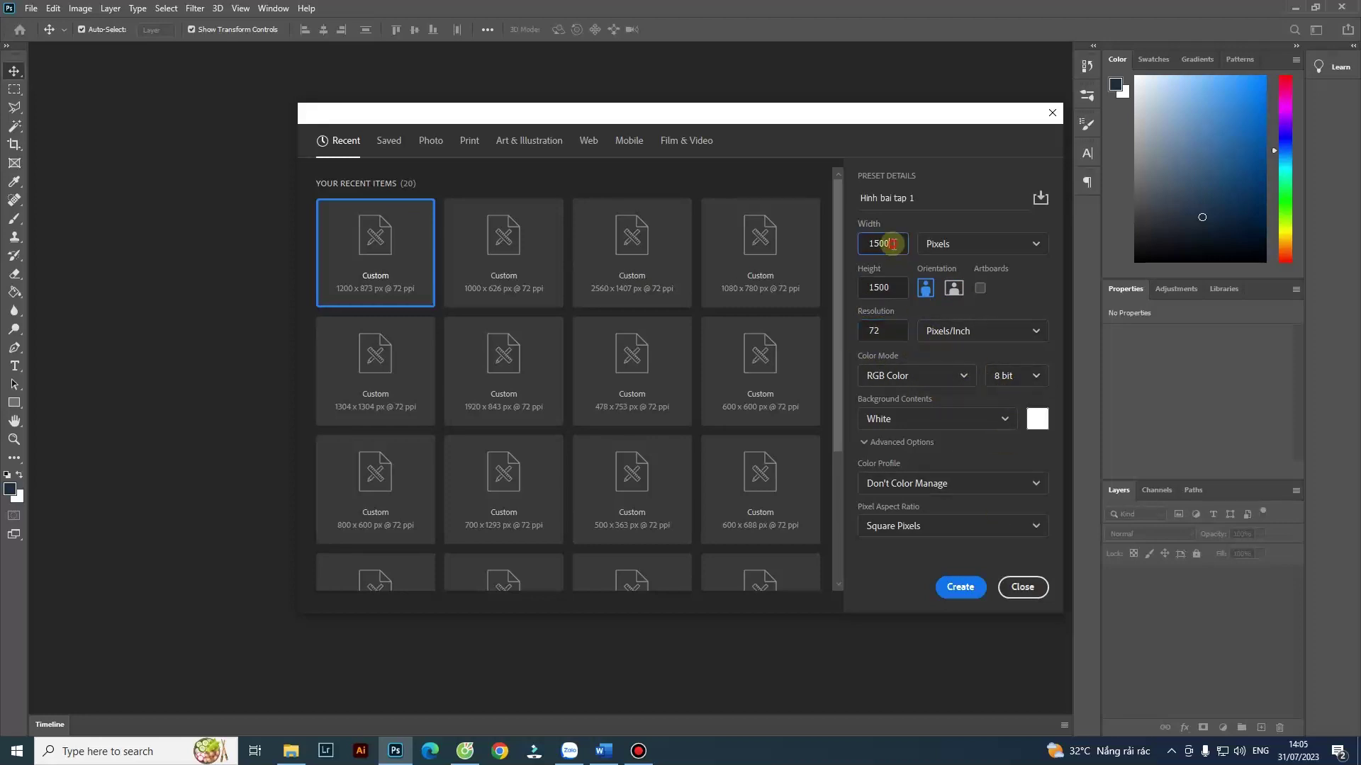
pyautogui.click(896, 283)
pyautogui.click(898, 250)
pyautogui.click(898, 285)
pyautogui.click(898, 248)
pyautogui.click(905, 289)
pyautogui.click(961, 588)
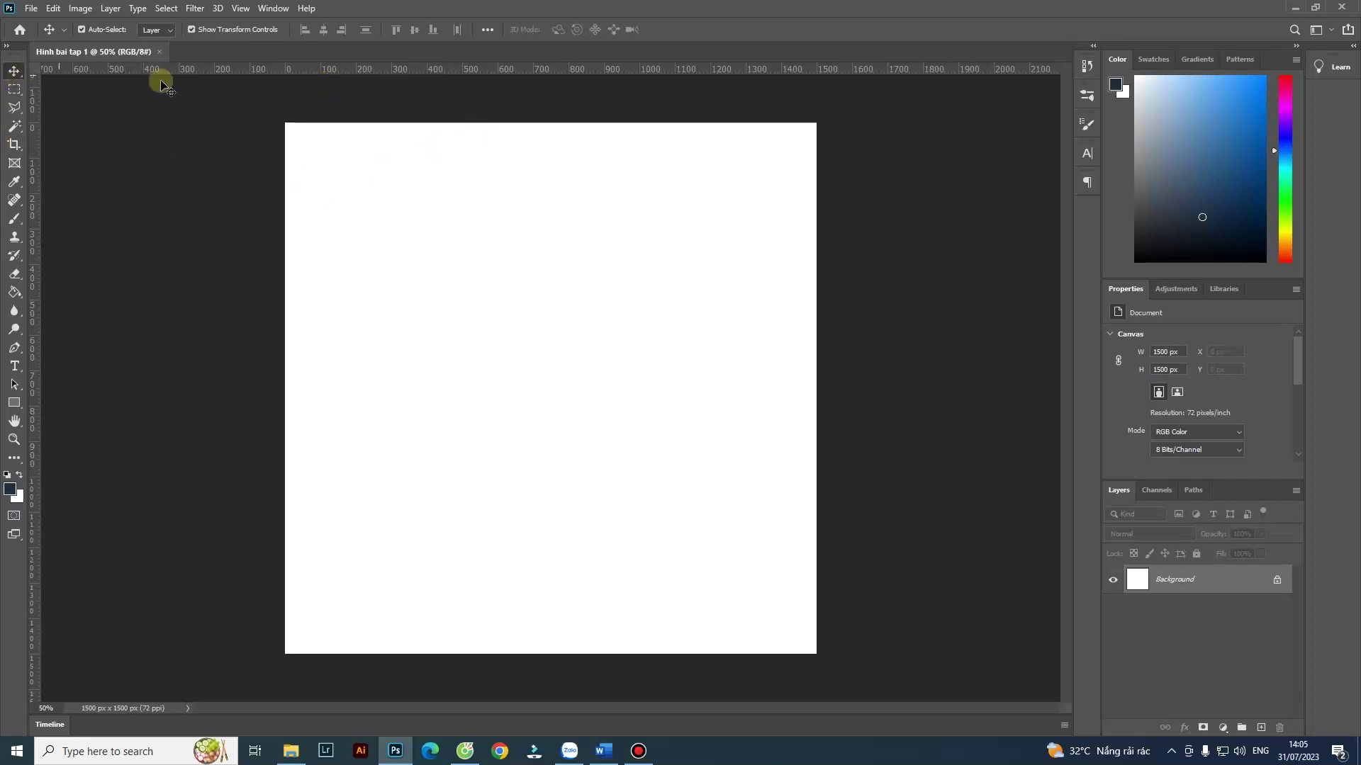
# Open and cancel the file browser, then bring up the File menu again.
pyautogui.doubleClick(863, 158)
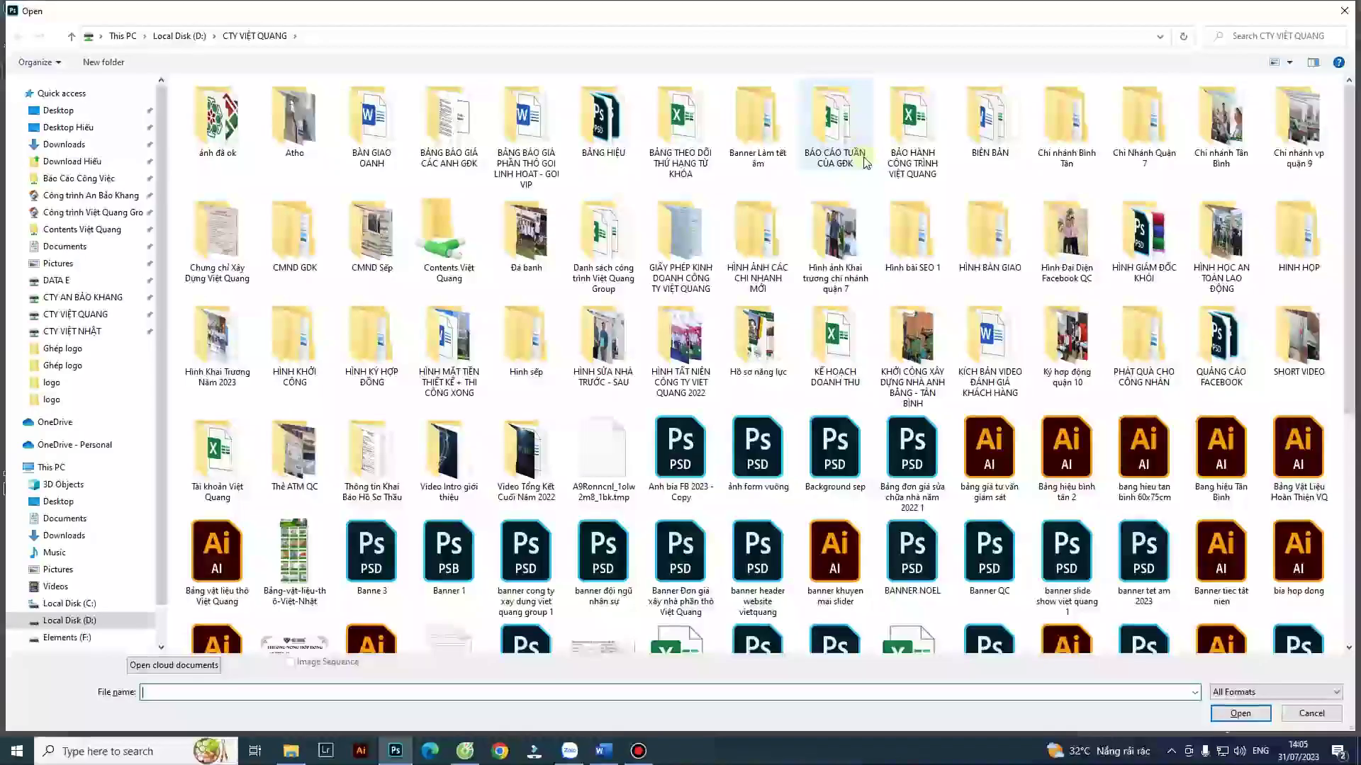
pyautogui.click(1344, 10)
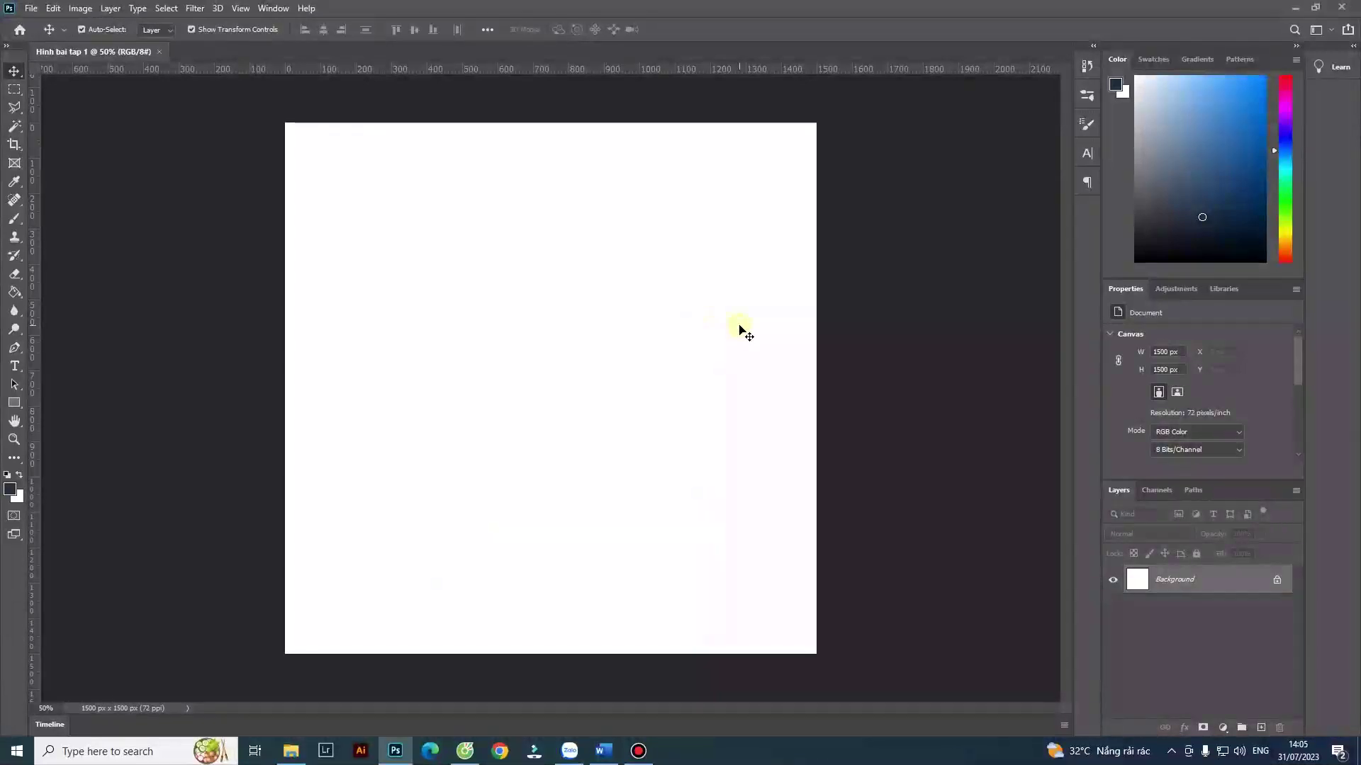
pyautogui.click(31, 8)
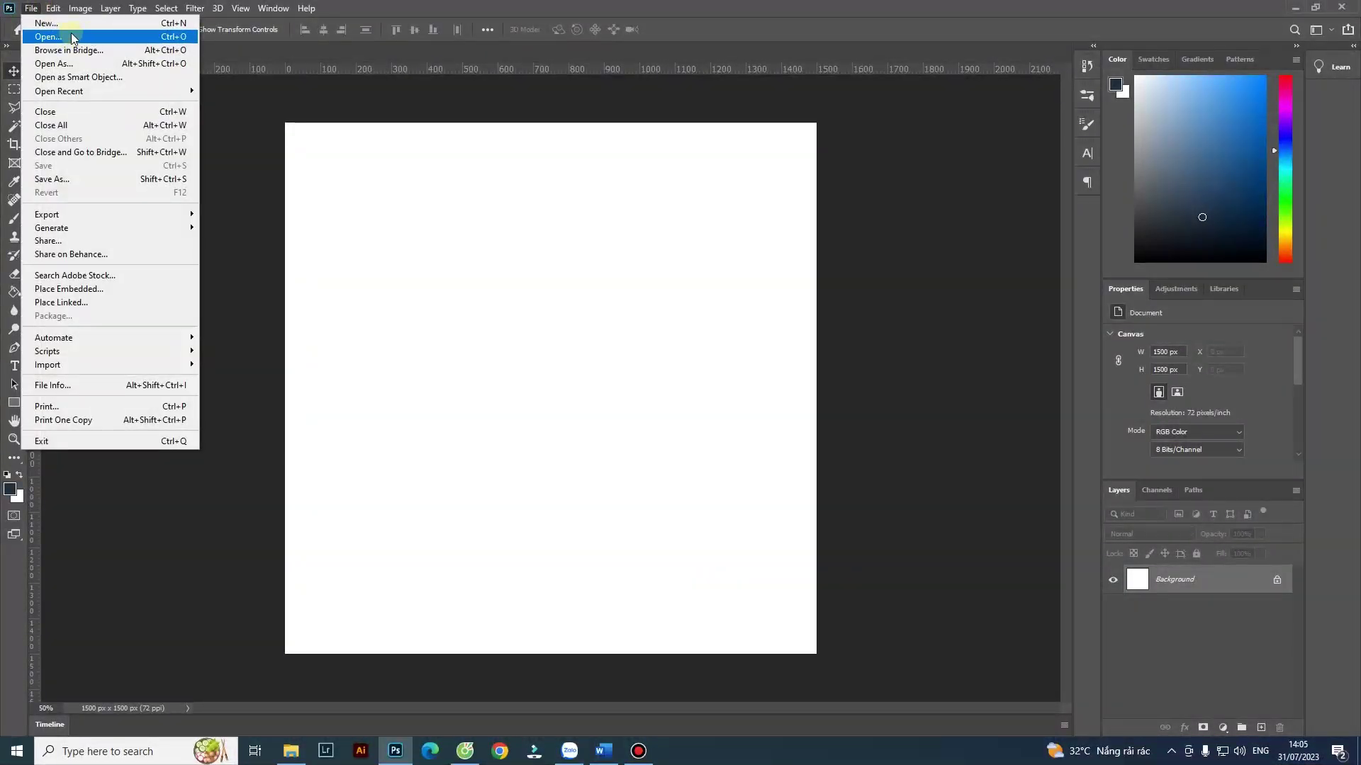
# Open mau-nha-4-tang-hinh-anh-3D-3 from the logo folder on Local Disk (D:).
pyautogui.click(67, 37)
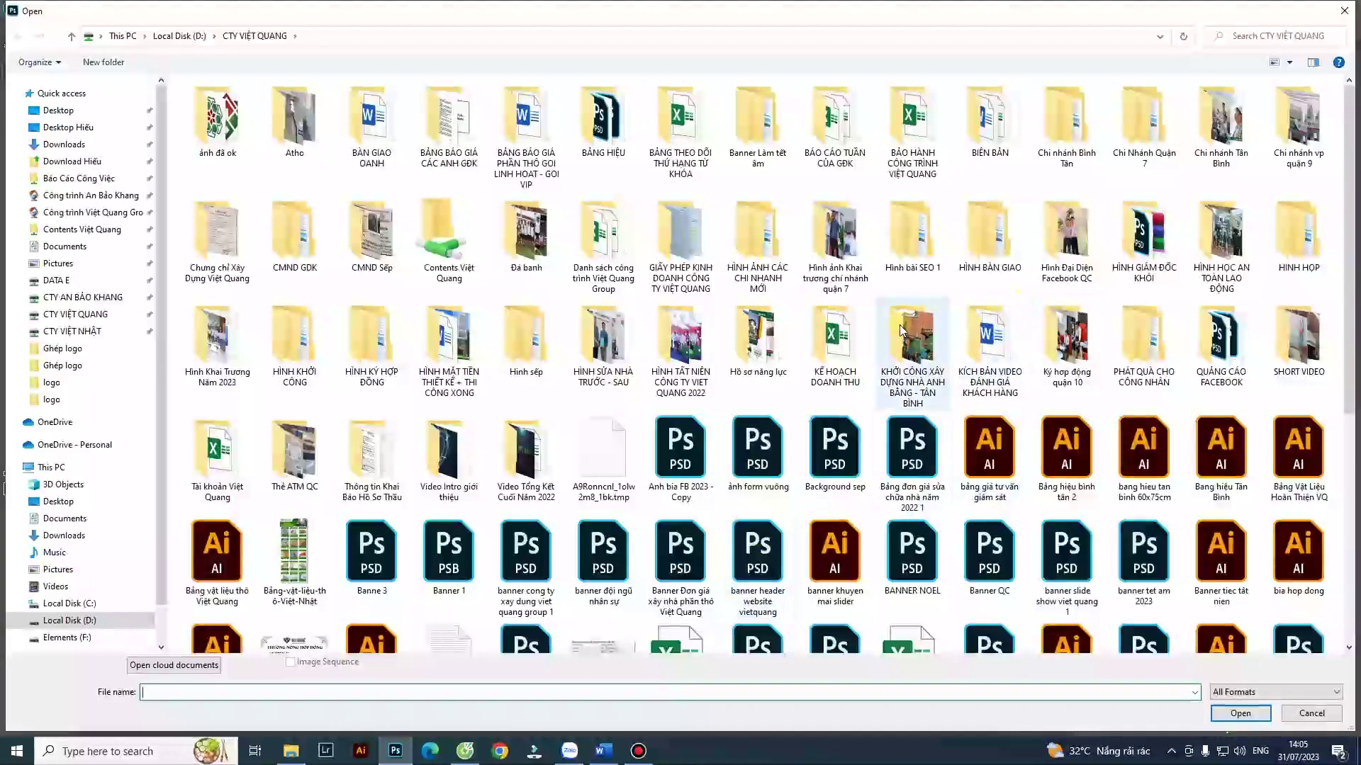
pyautogui.scroll(-10, 1107, 305)
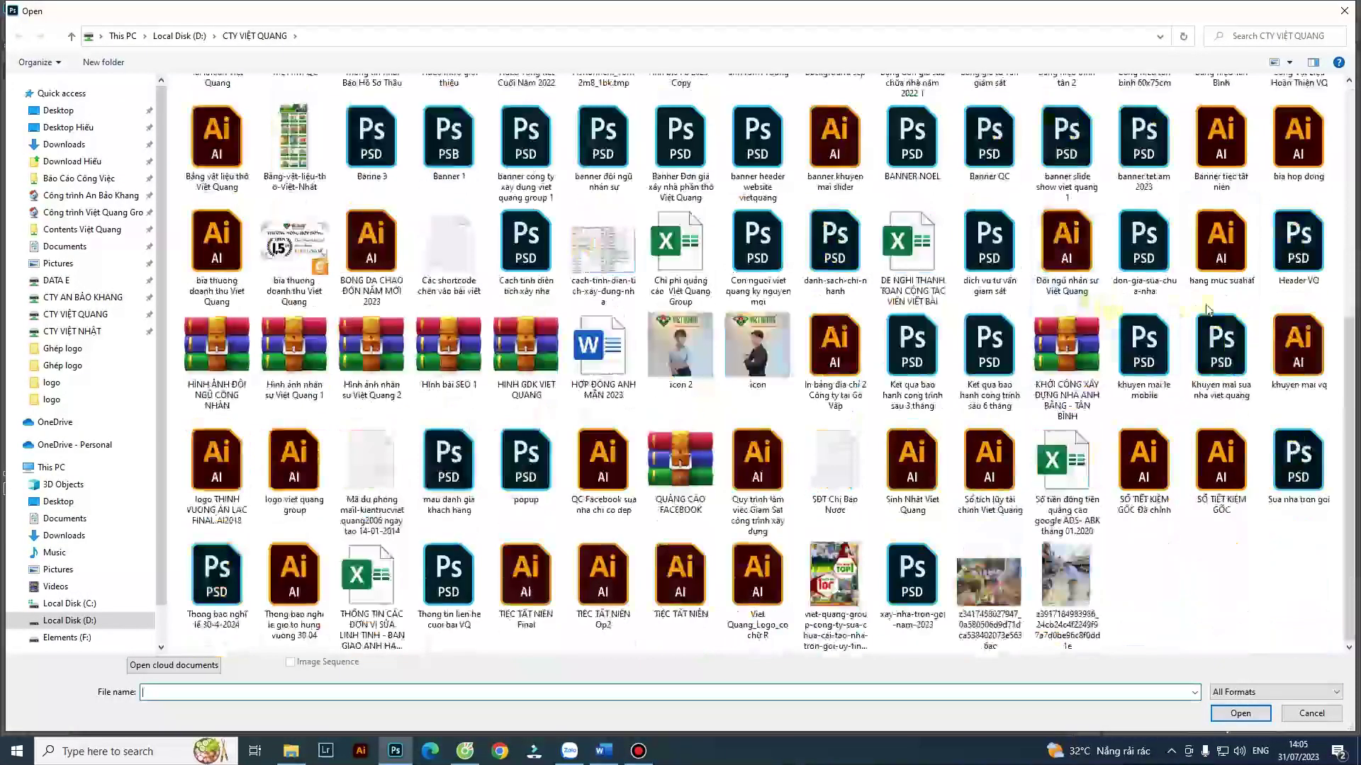
pyautogui.scroll(10, 757, 244)
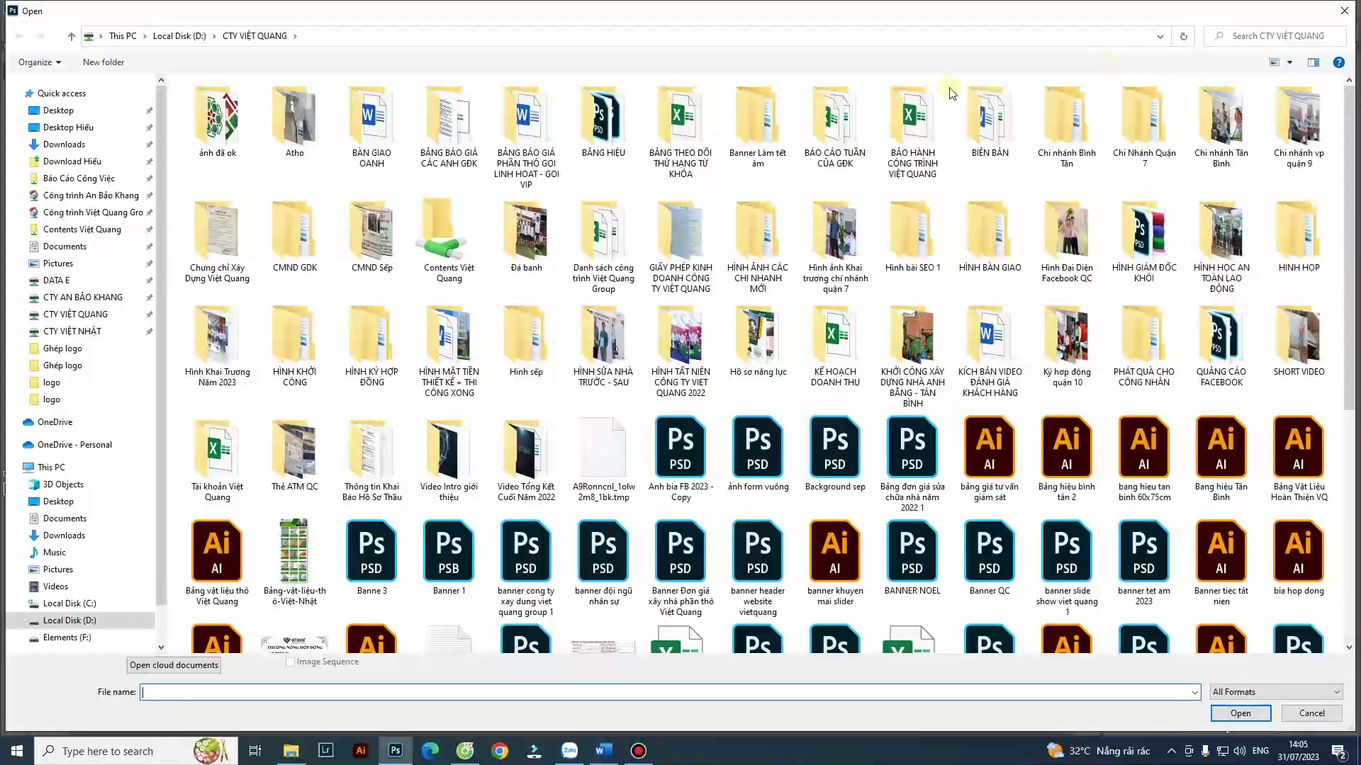
pyautogui.click(75, 371)
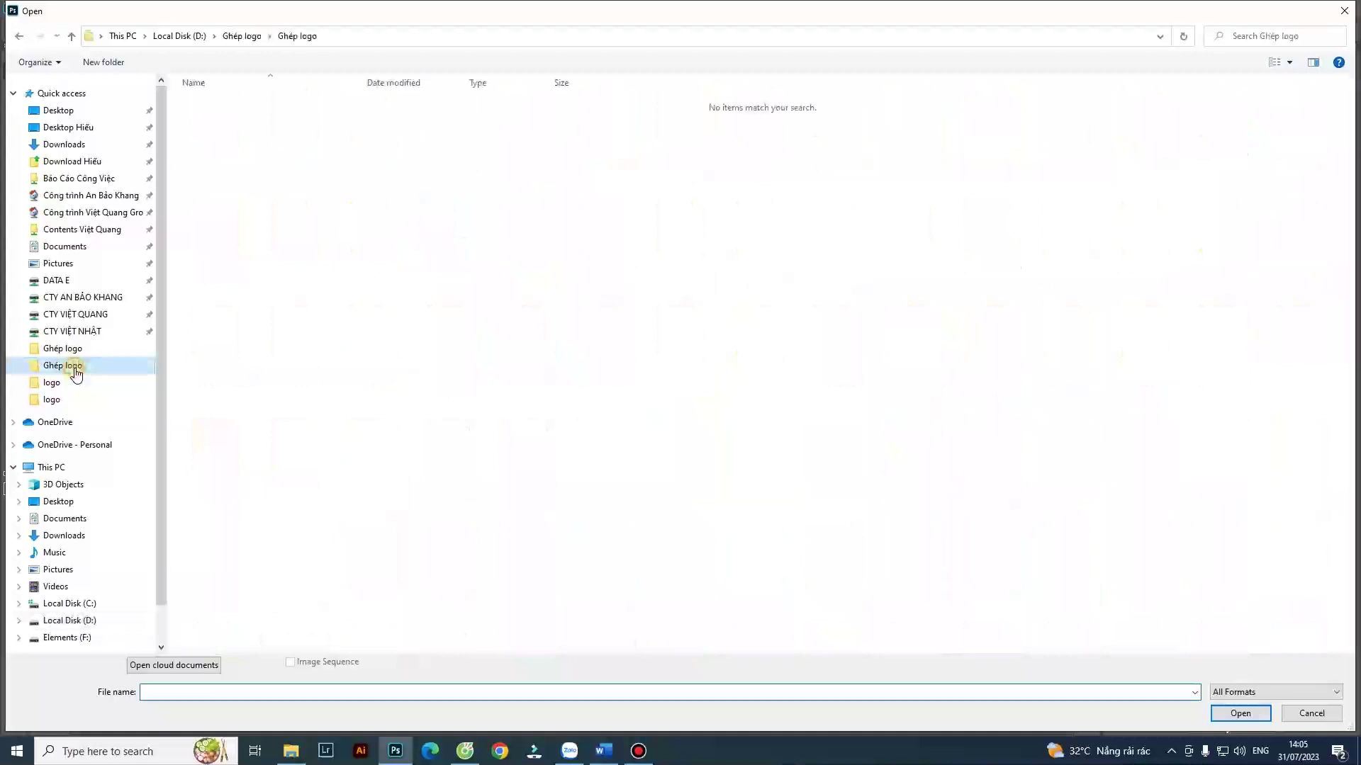
pyautogui.click(199, 37)
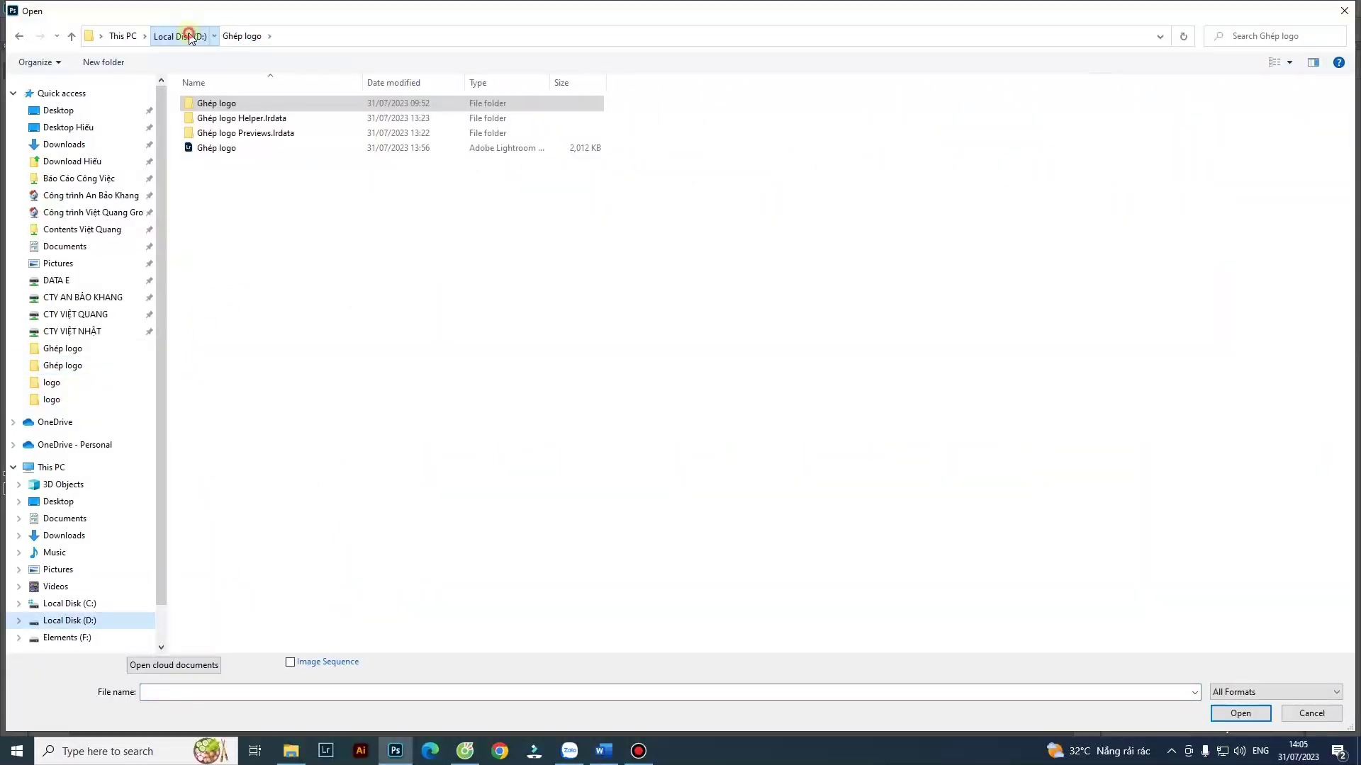
pyautogui.click(69, 383)
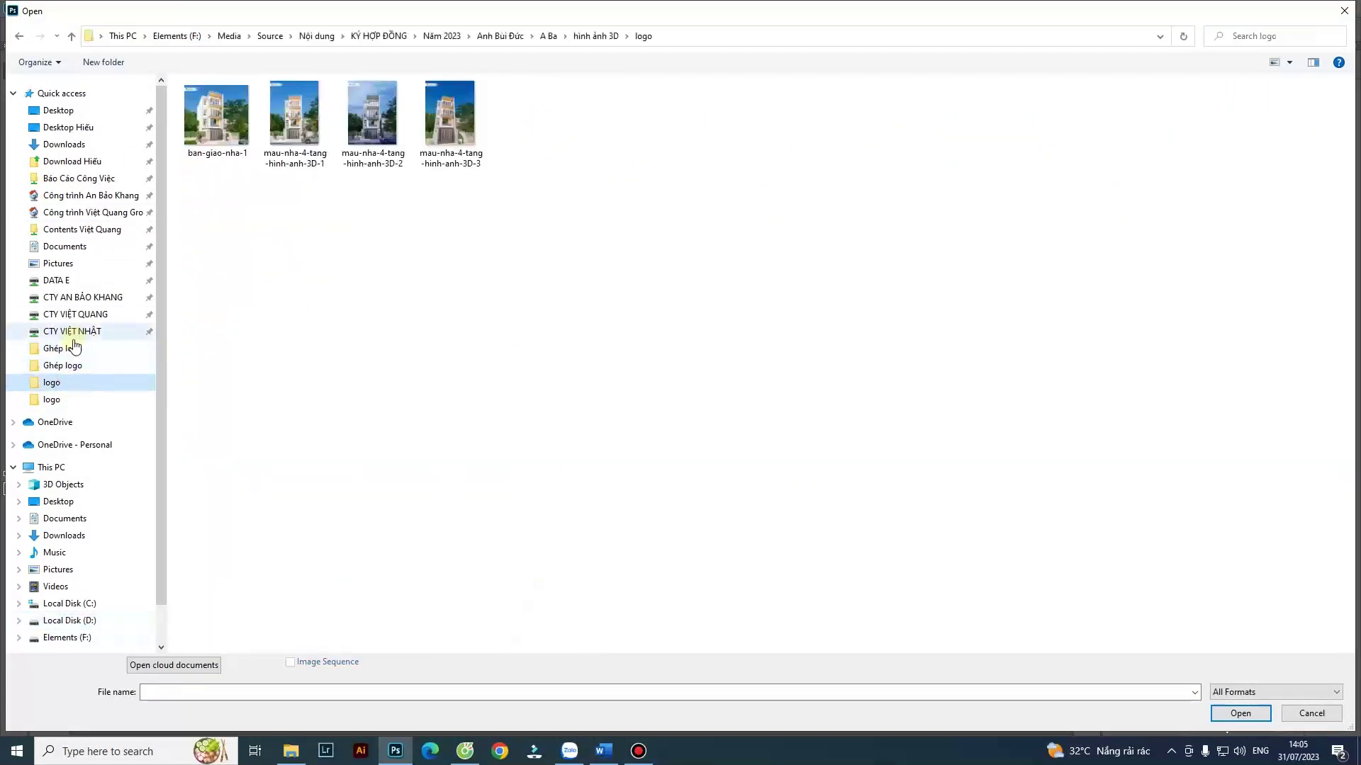
pyautogui.click(449, 121)
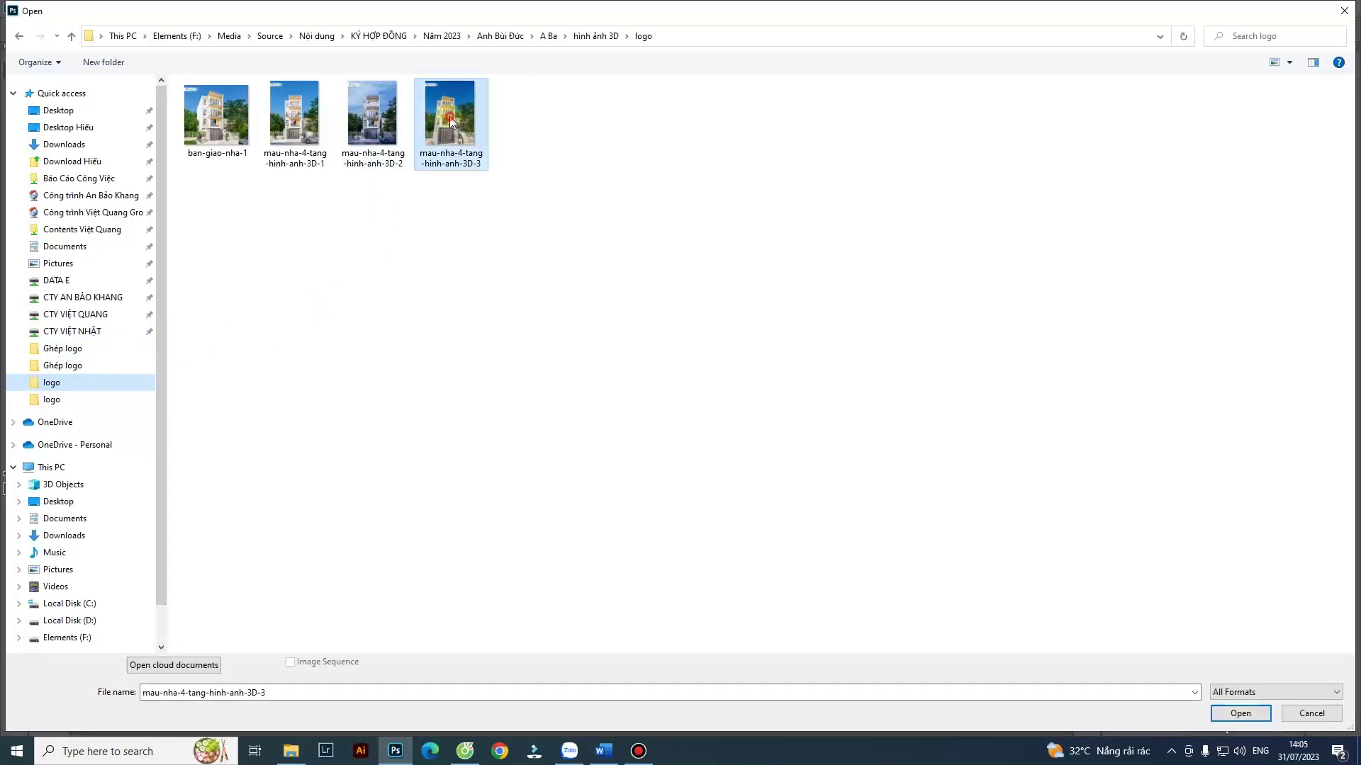
pyautogui.click(1245, 720)
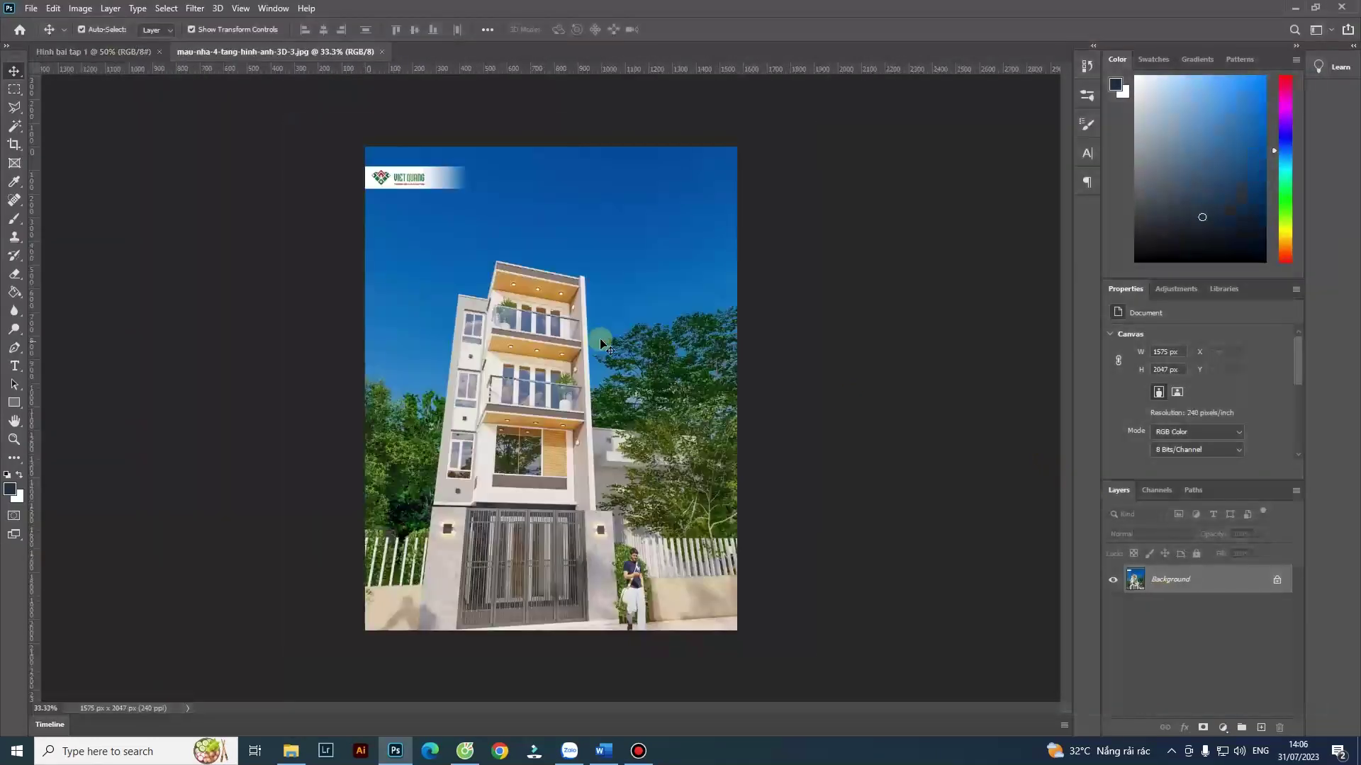
# Check the blank canvas, return to the house render, and pick the Rectangular Marquee Tool.
pyautogui.click(107, 47)
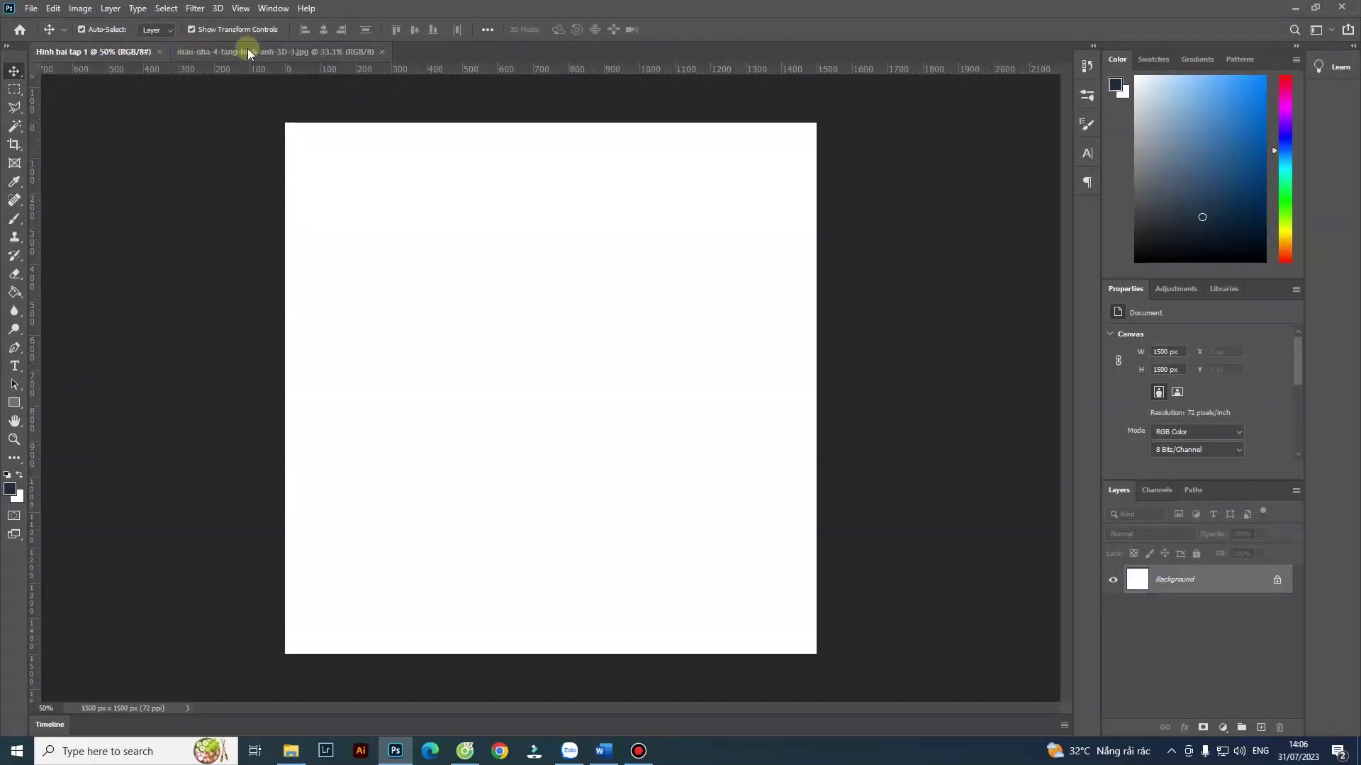
pyautogui.click(284, 48)
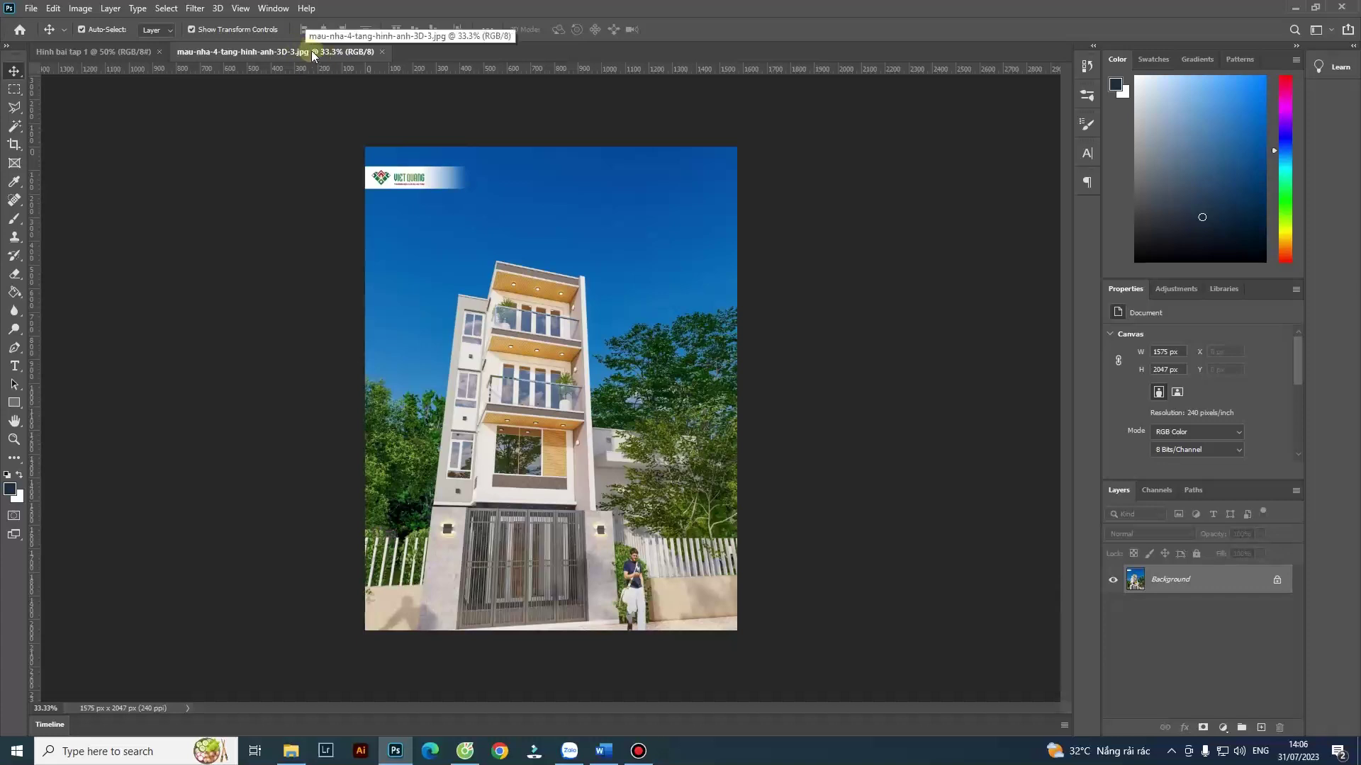
pyautogui.click(125, 52)
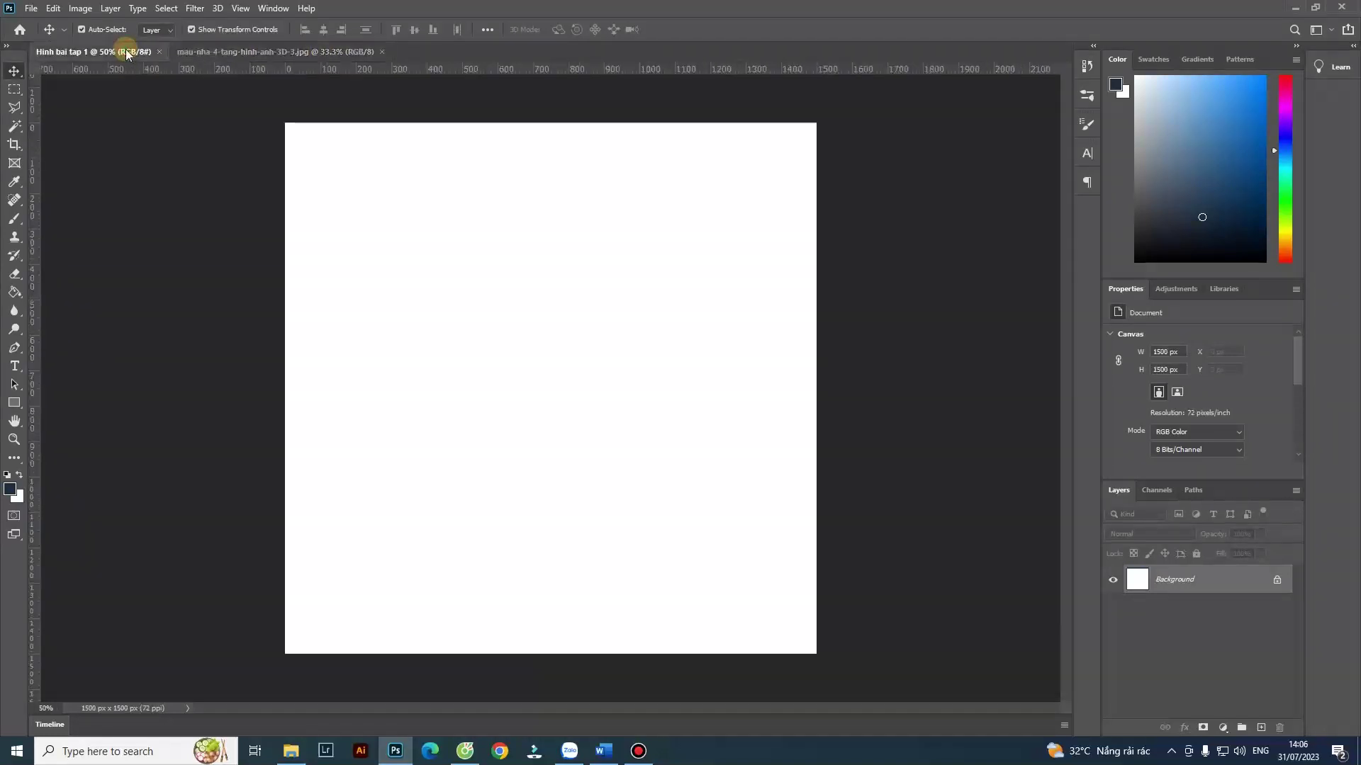
pyautogui.click(221, 56)
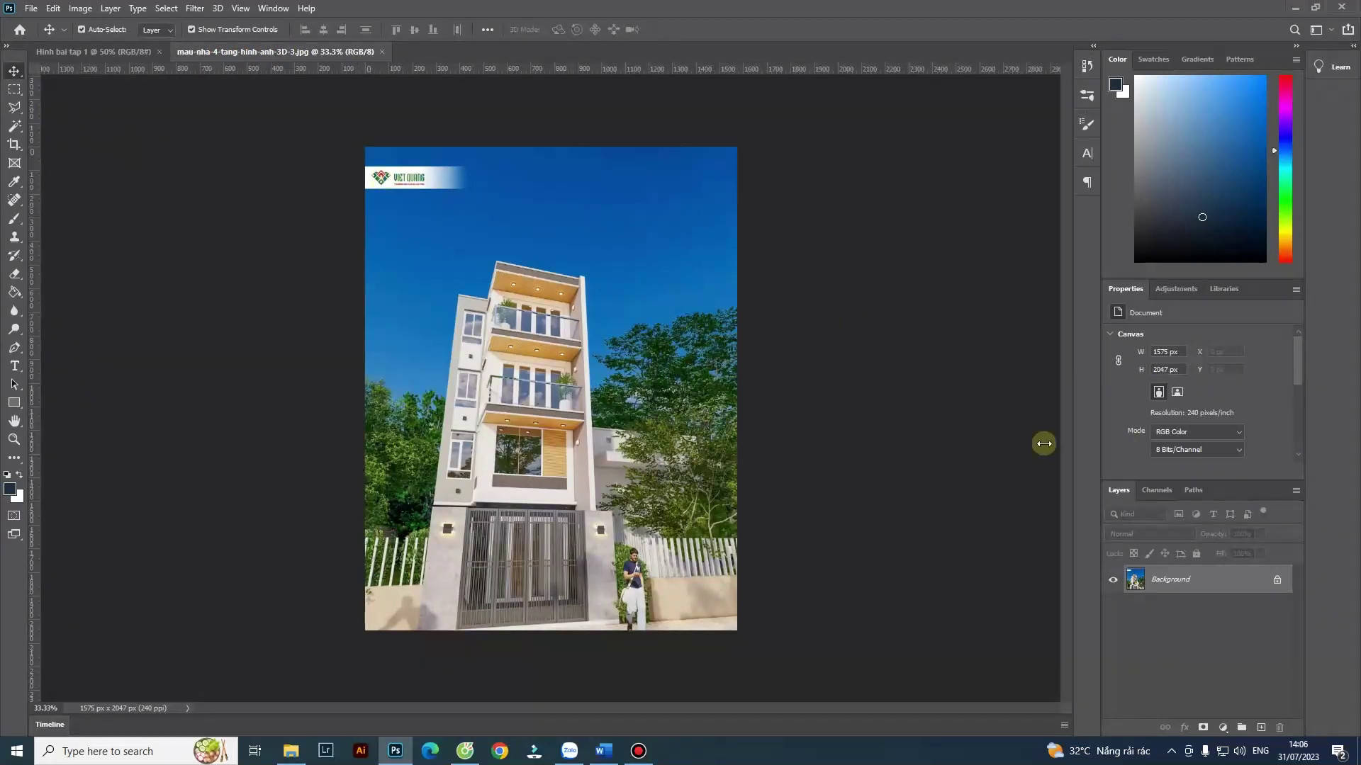
pyautogui.click(15, 92)
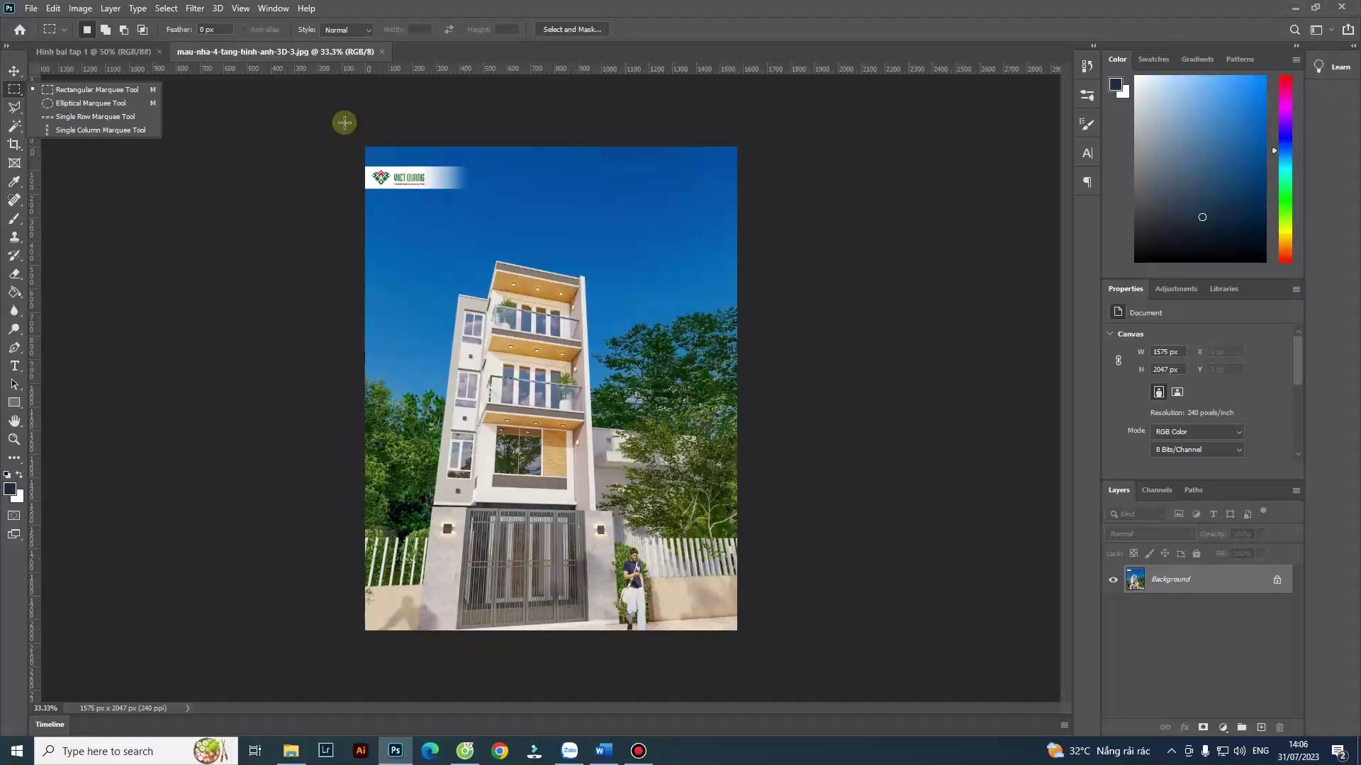
# Select the entire house render and paste it into Hinh bai tap 1 as a new layer.
pyautogui.click(340, 118)
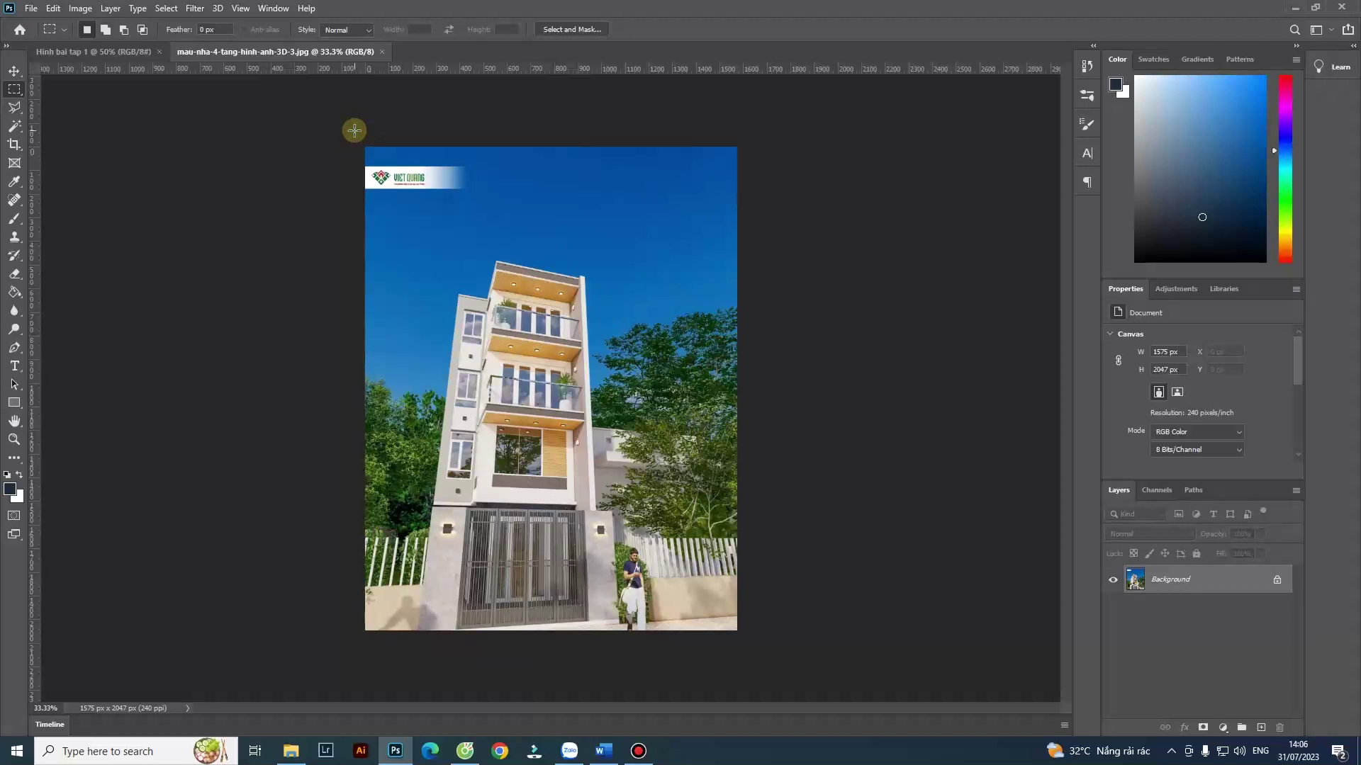
pyautogui.moveTo(356, 130); pyautogui.dragTo(851, 627)
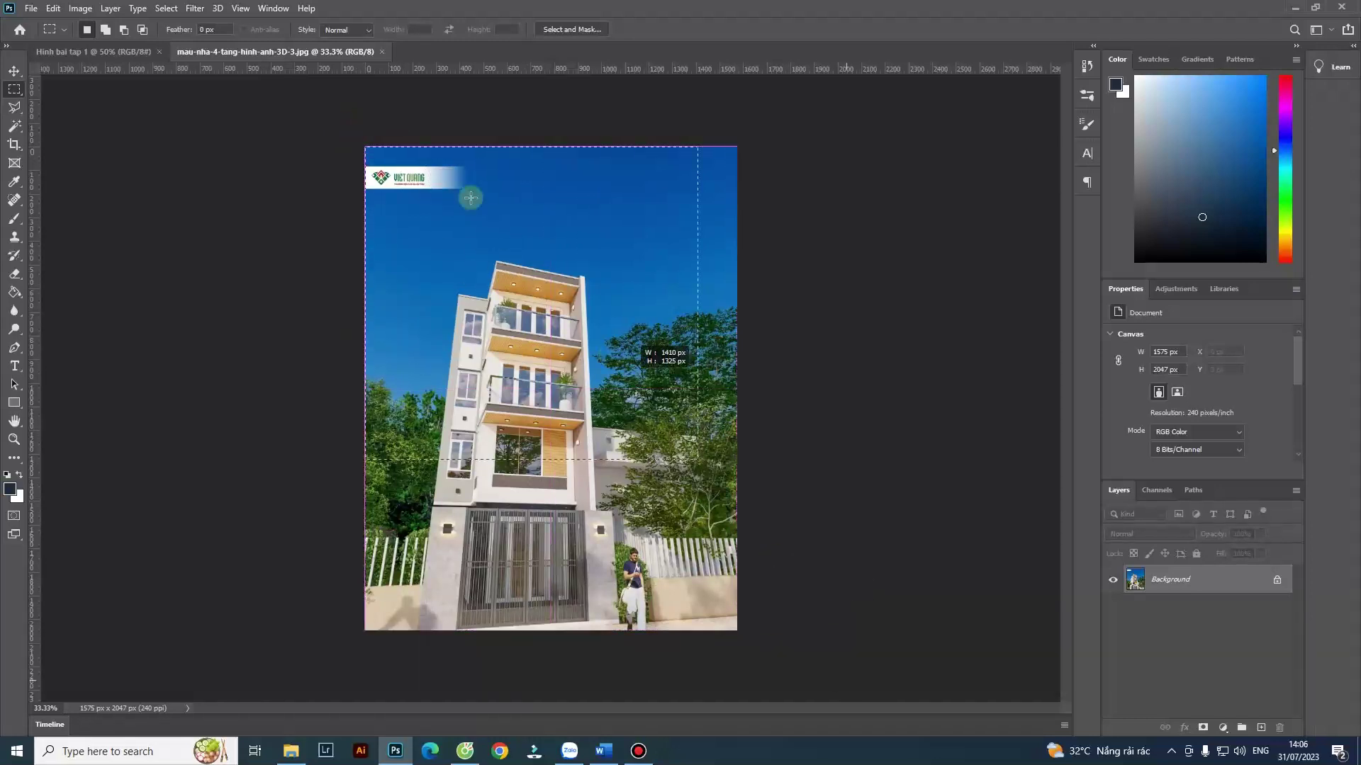
pyautogui.moveTo(851, 628); pyautogui.dragTo(884, 669)
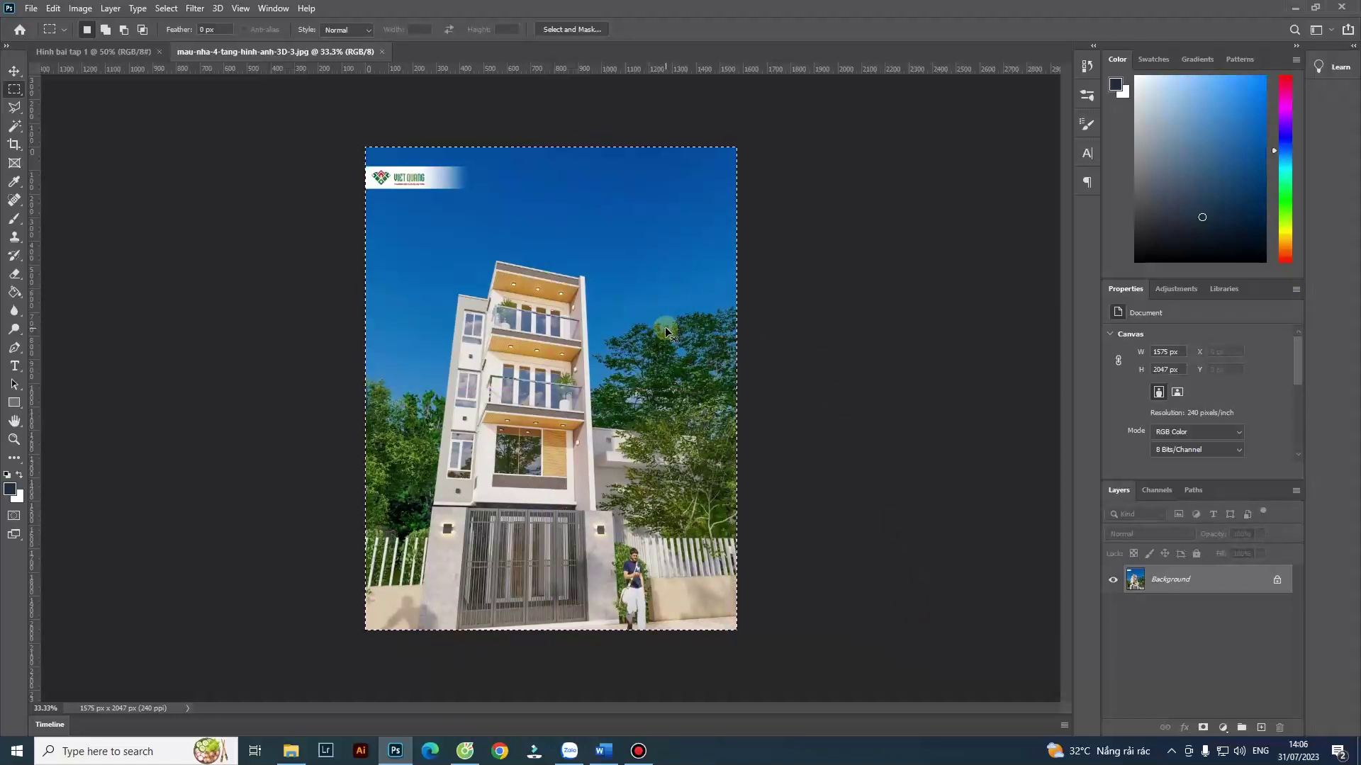
pyautogui.click(133, 51)
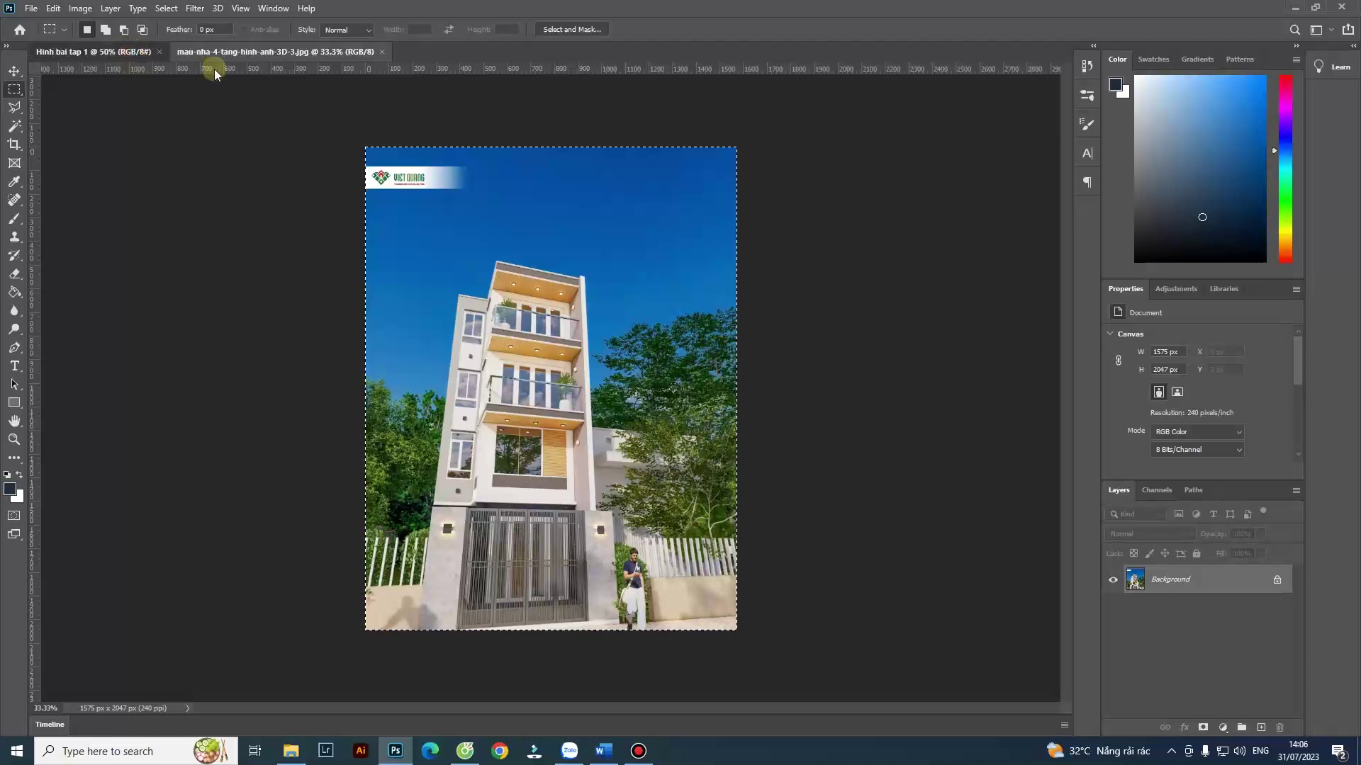
pyautogui.hotkey('ctrl', 'v')
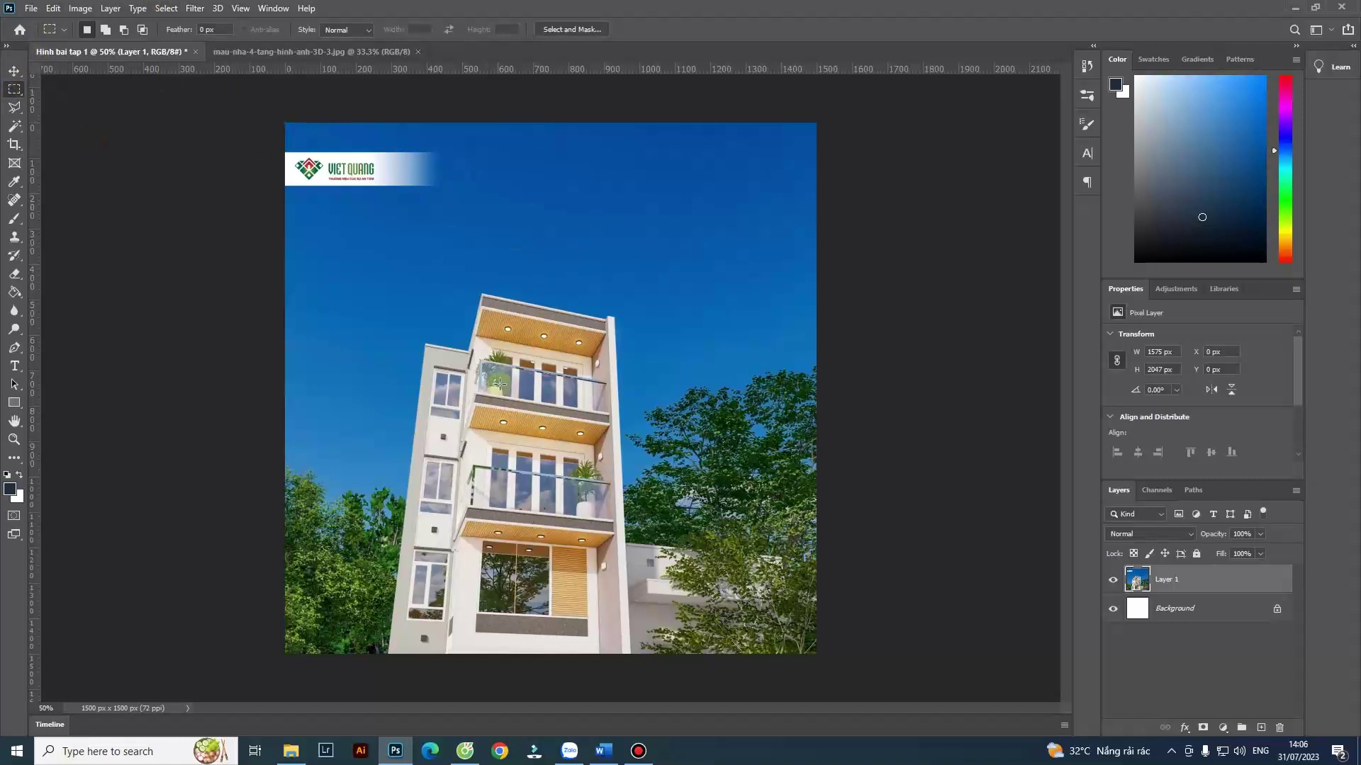
# Transform Layer 1 to span the full canvas height at the left, shifted 30 px left.
pyautogui.click(743, 280)
pyautogui.click(14, 72)
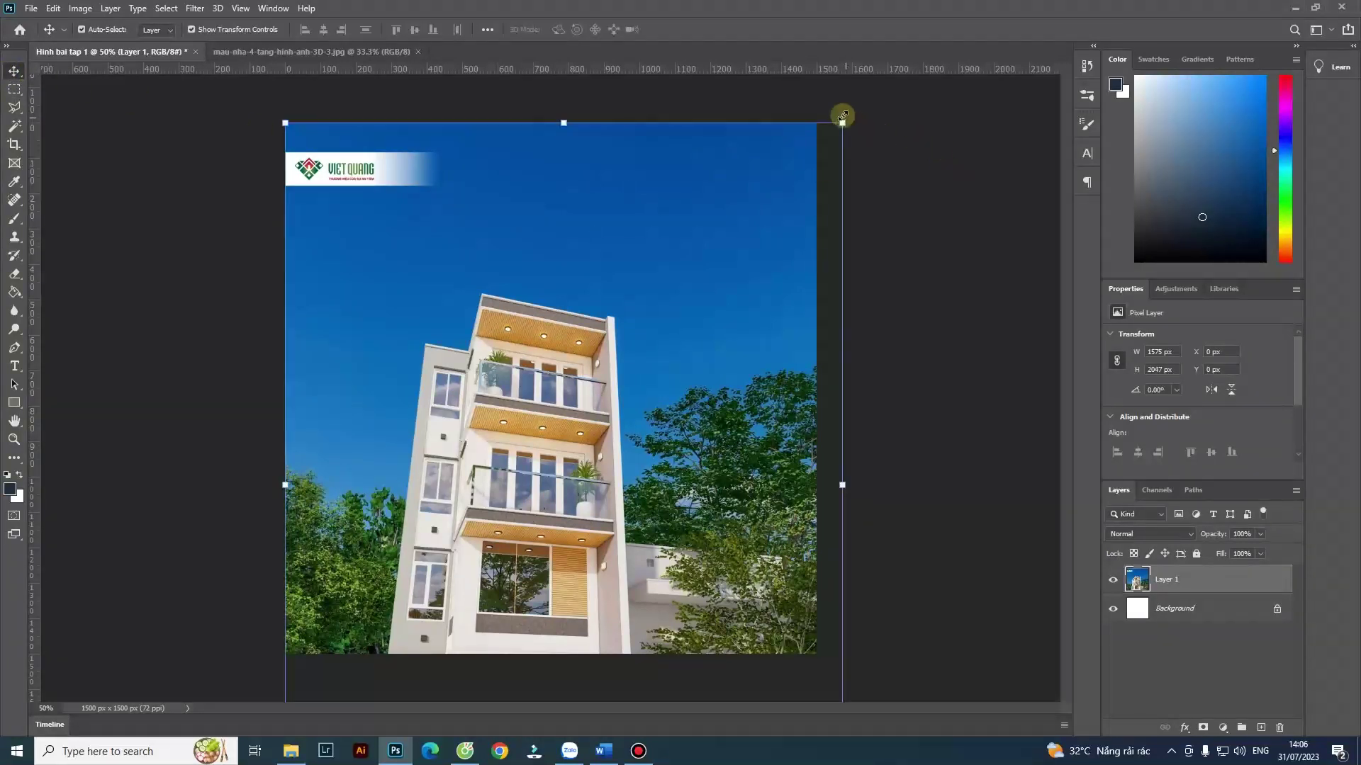
pyautogui.moveTo(843, 122); pyautogui.dragTo(597, 409)
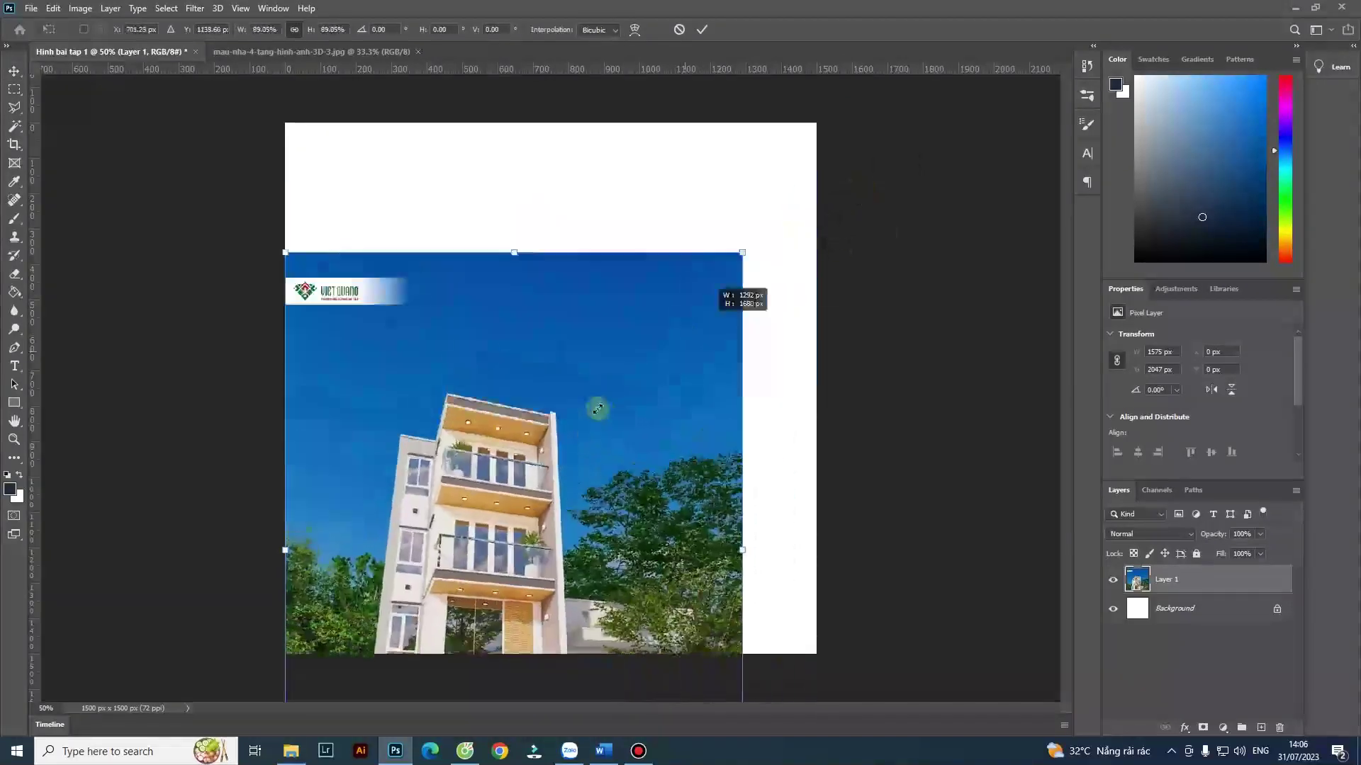
pyautogui.moveTo(597, 409); pyautogui.dragTo(755, 236)
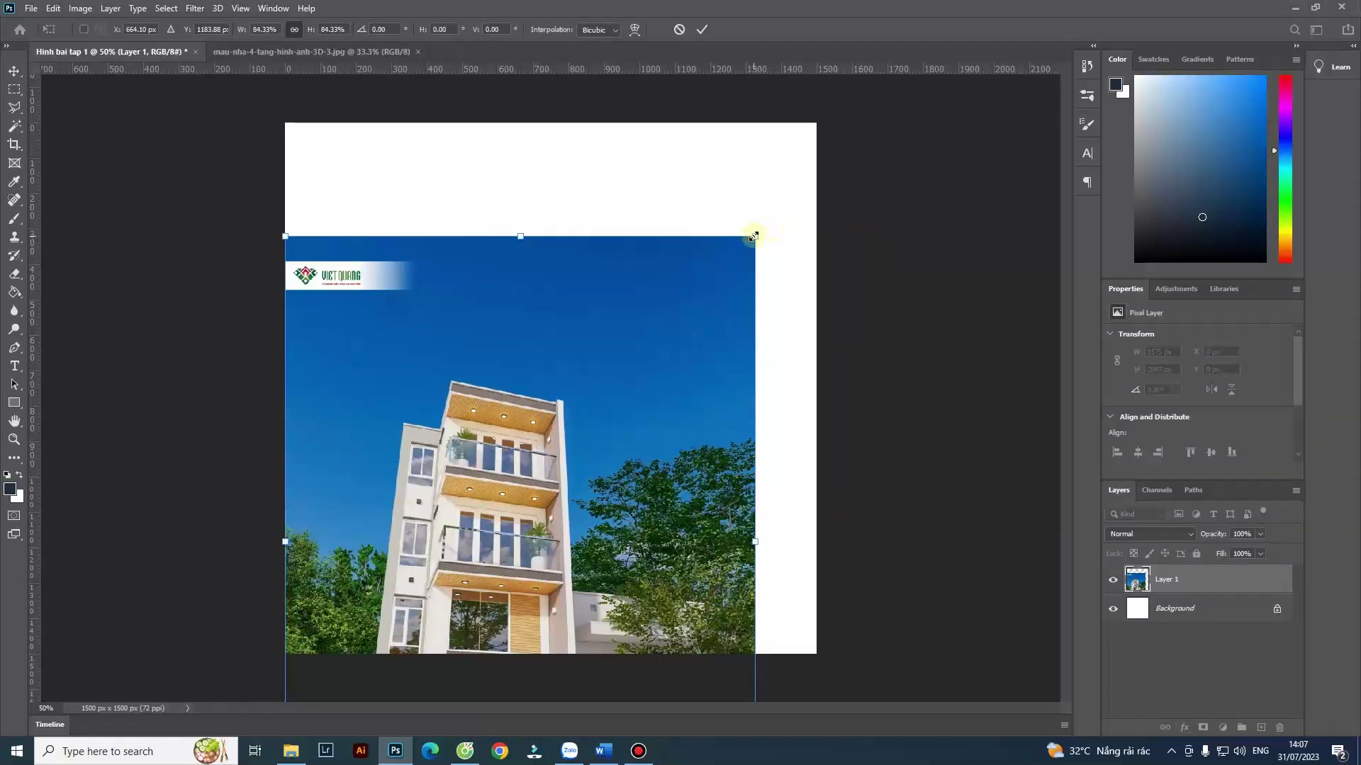
pyautogui.moveTo(756, 240); pyautogui.dragTo(631, 451)
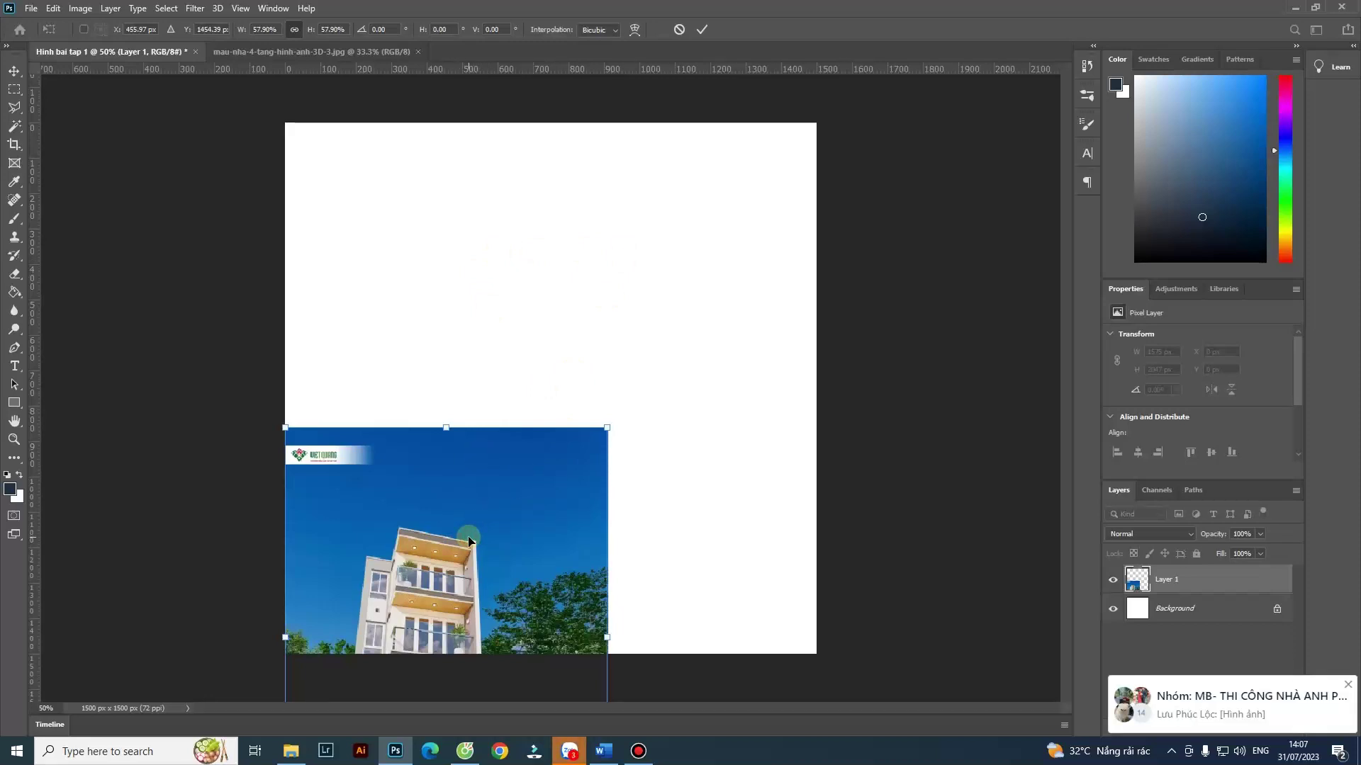
pyautogui.moveTo(467, 541)
pyautogui.mouseDown()
pyautogui.moveTo(496, 284)
pyautogui.moveTo(447, 274)
pyautogui.moveTo(467, 277)
pyautogui.mouseUp()
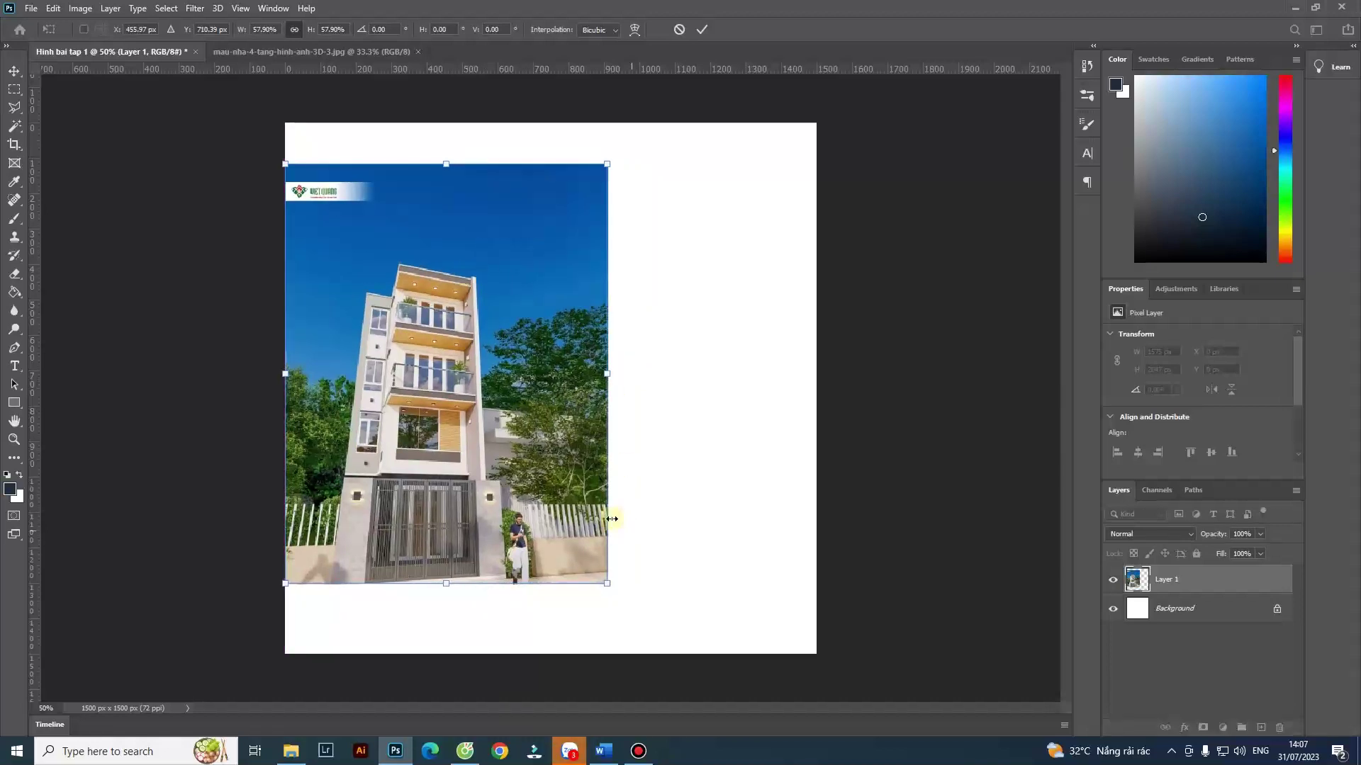
pyautogui.moveTo(604, 584); pyautogui.dragTo(550, 508)
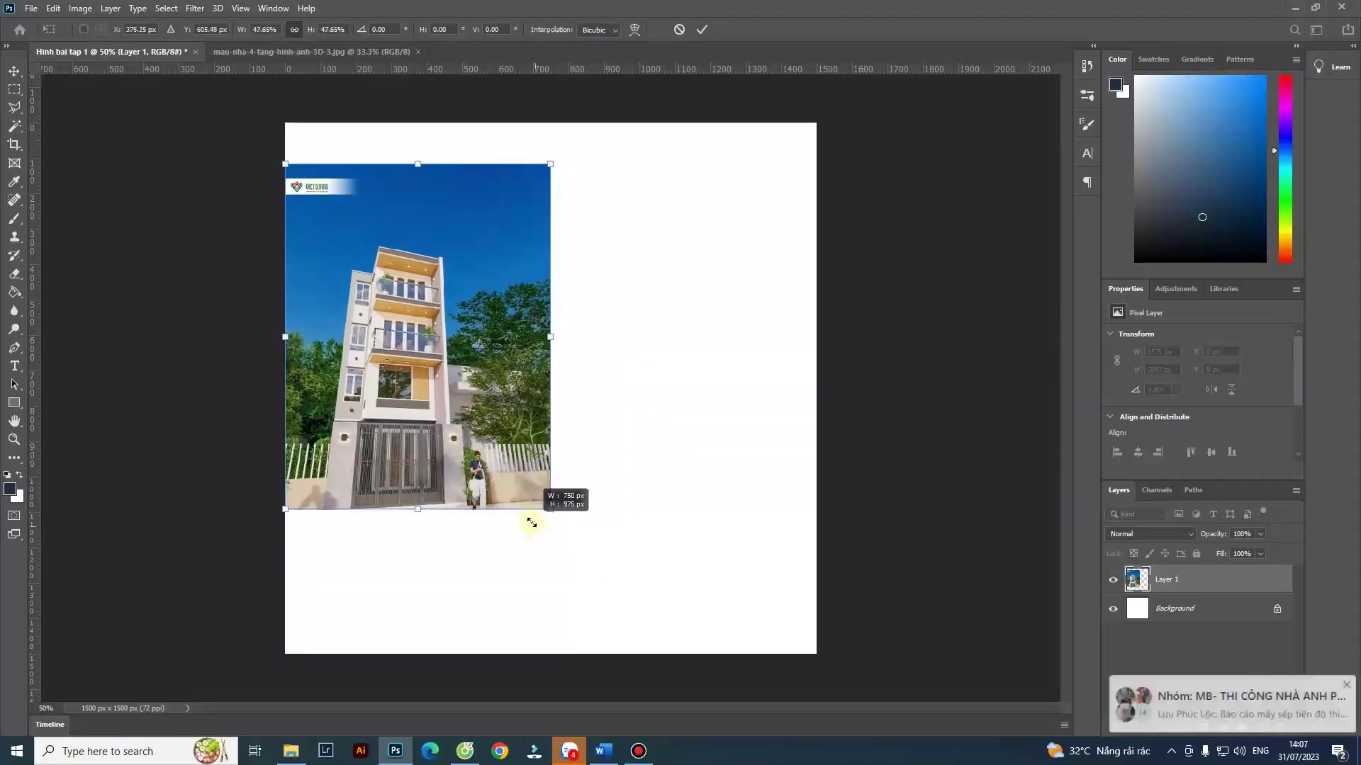
pyautogui.moveTo(484, 391); pyautogui.dragTo(474, 406)
pyautogui.moveTo(451, 362); pyautogui.dragTo(442, 340)
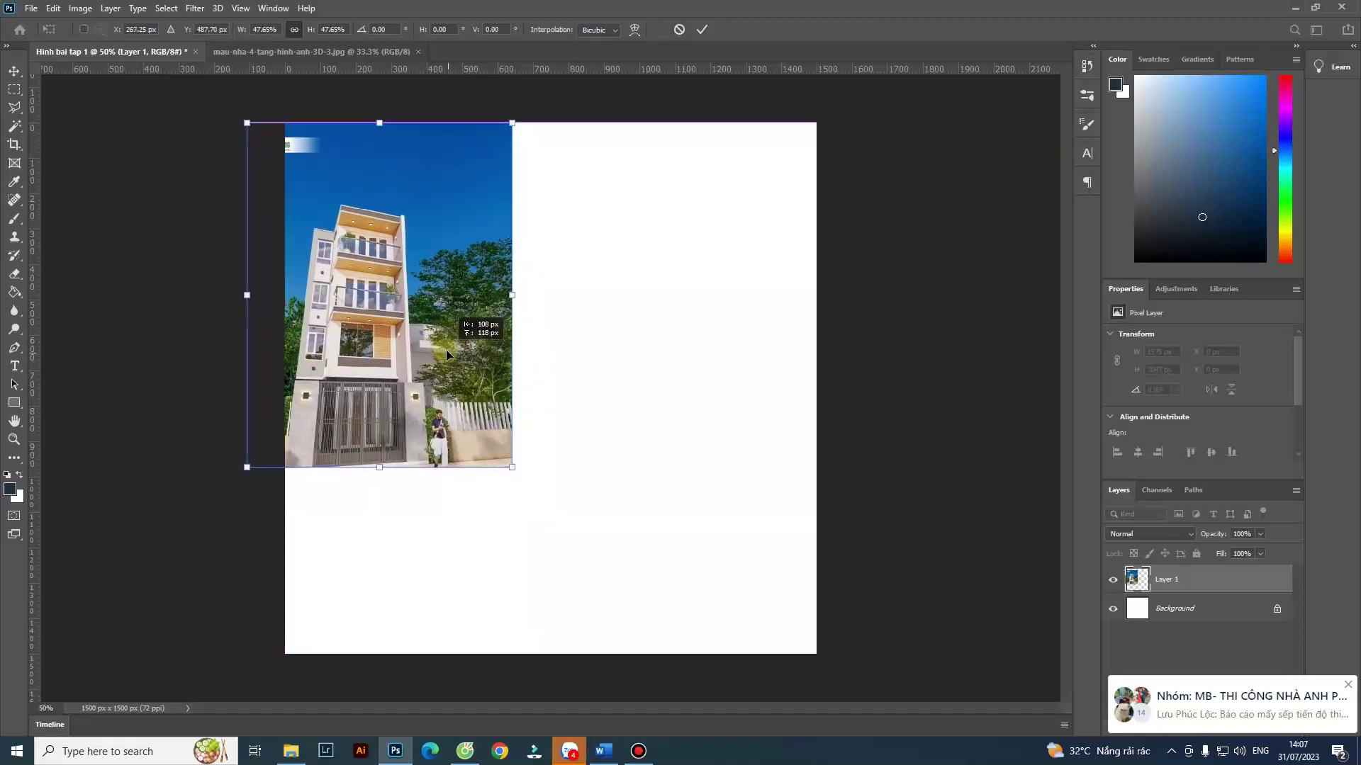
pyautogui.moveTo(506, 468); pyautogui.dragTo(623, 679)
pyautogui.moveTo(579, 492); pyautogui.dragTo(569, 492)
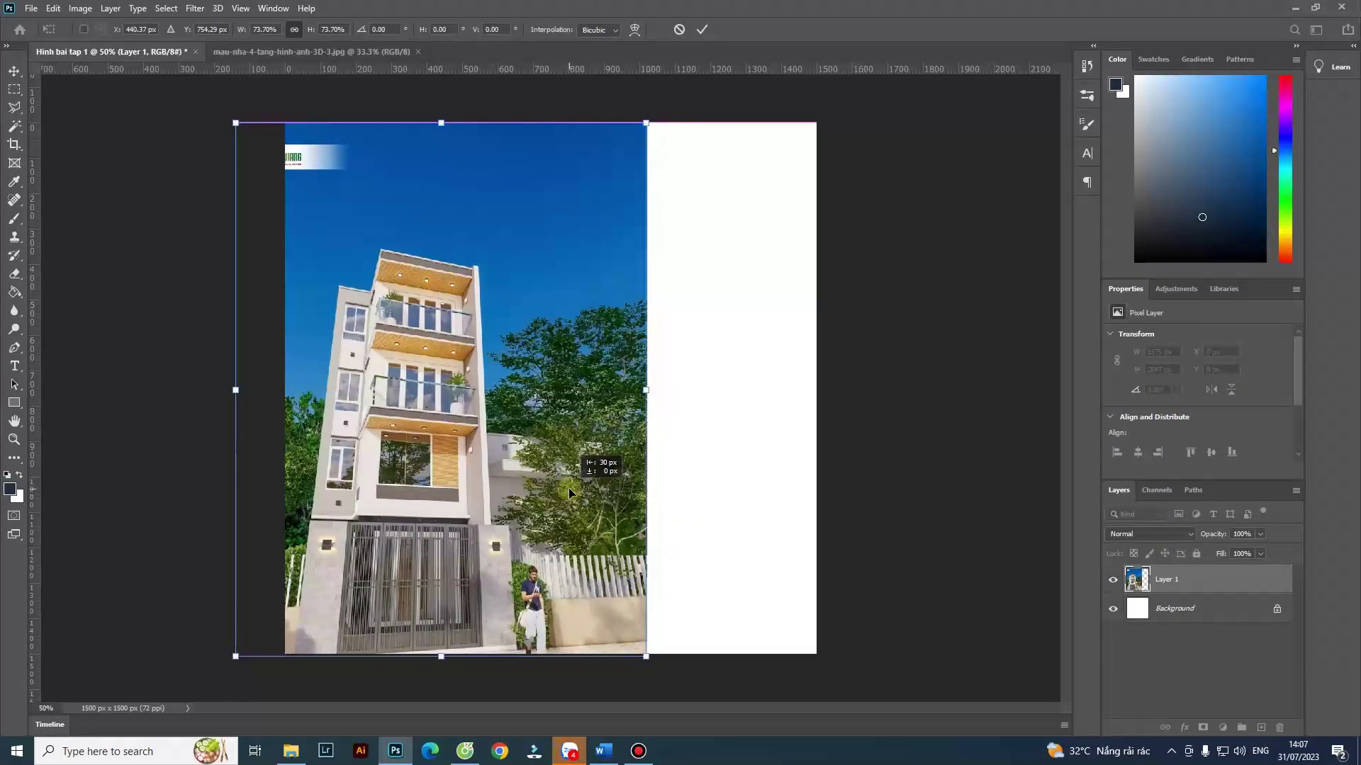
pyautogui.press('Return')
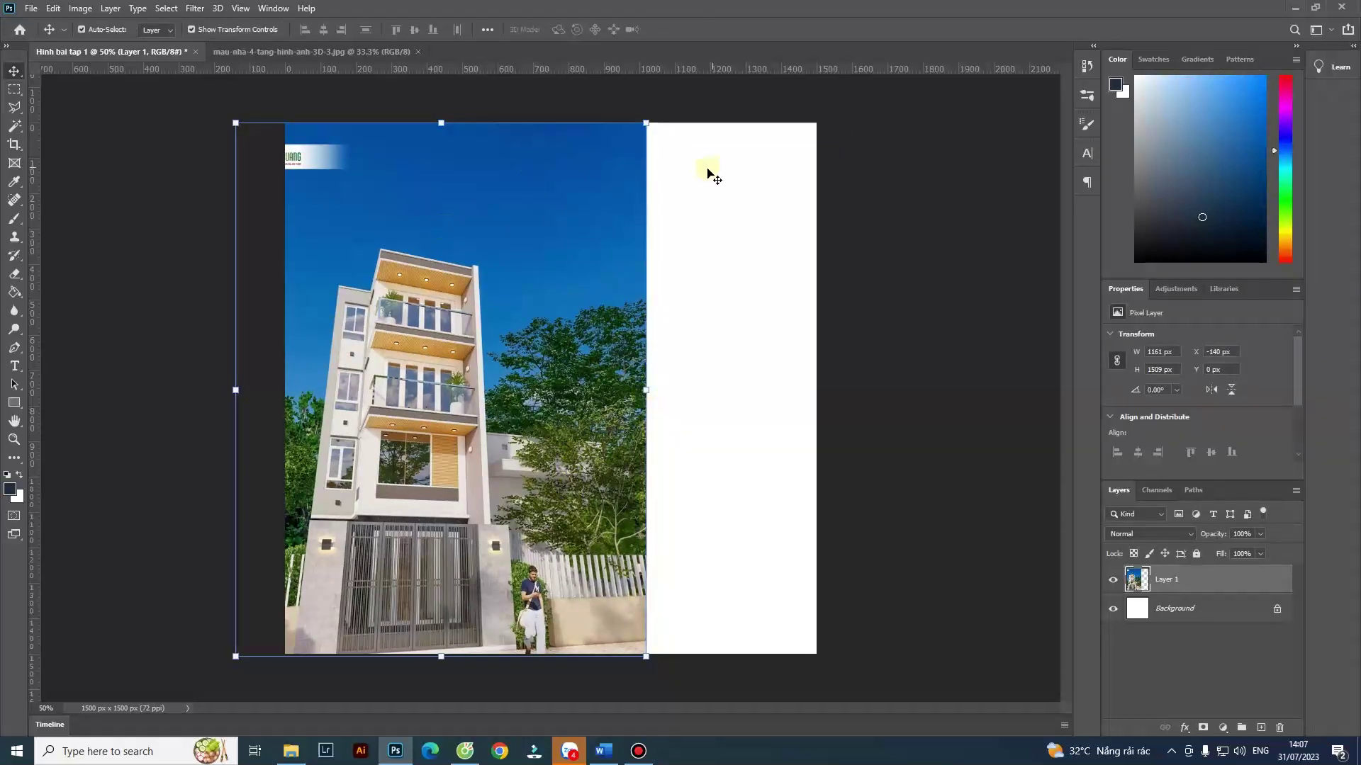
# Deselect the house layer, then open mau-nha-4-tang-hinh-anh-3D-2 from the logo folder.
pyautogui.click(961, 340)
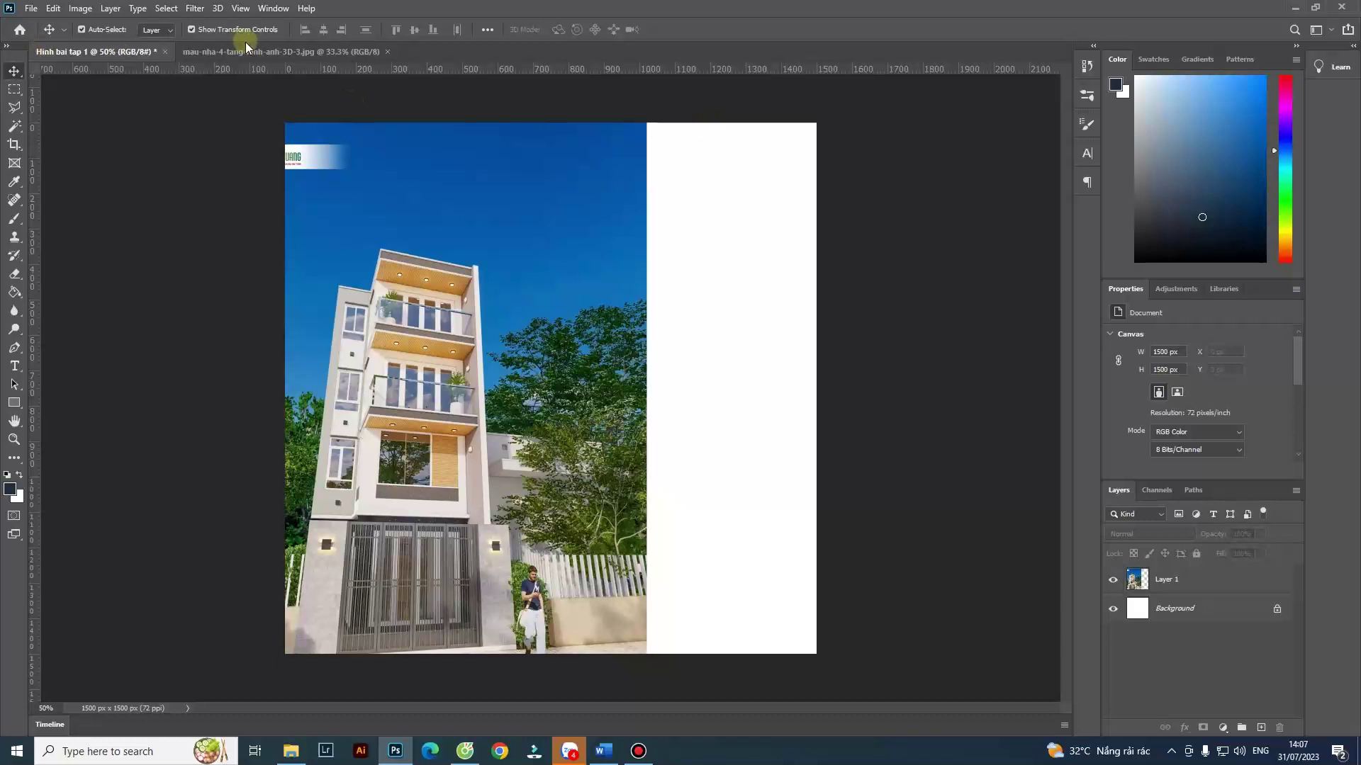
pyautogui.click(31, 10)
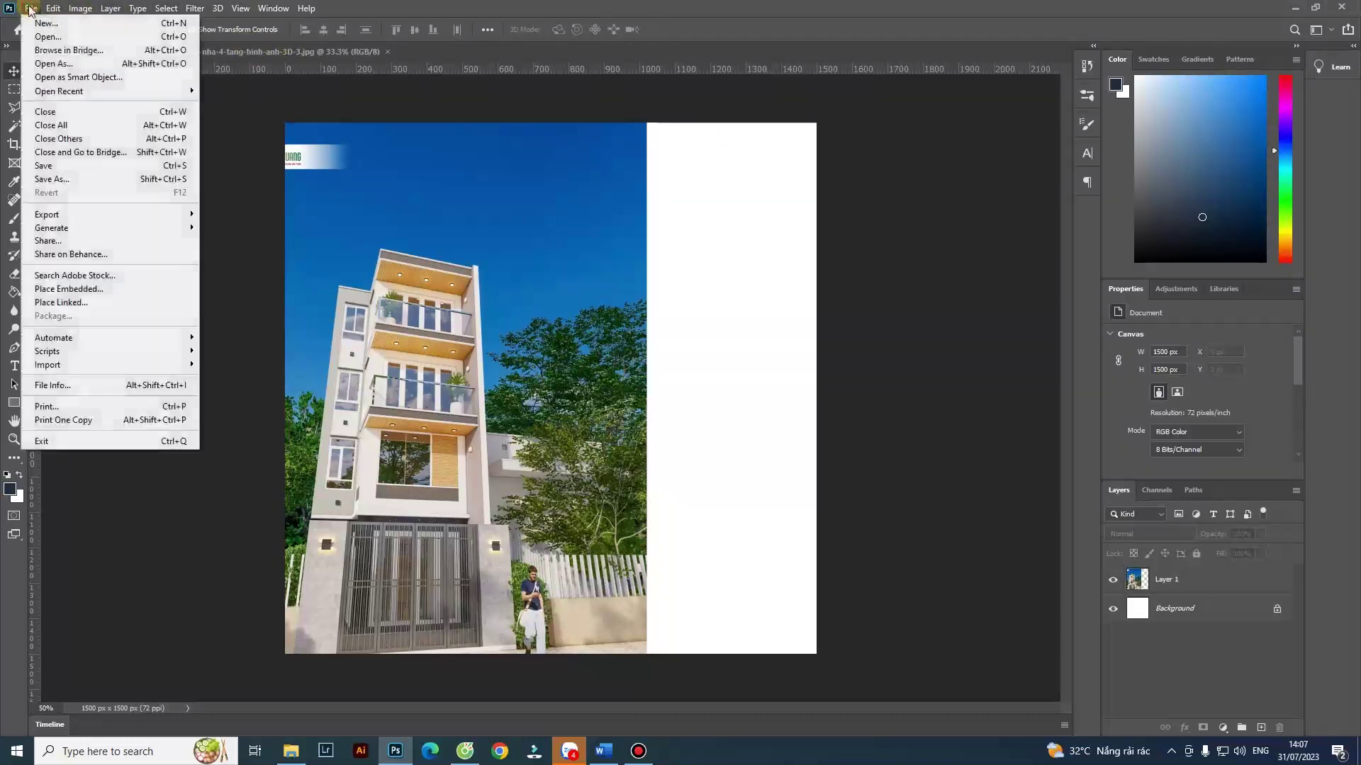
pyautogui.click(66, 36)
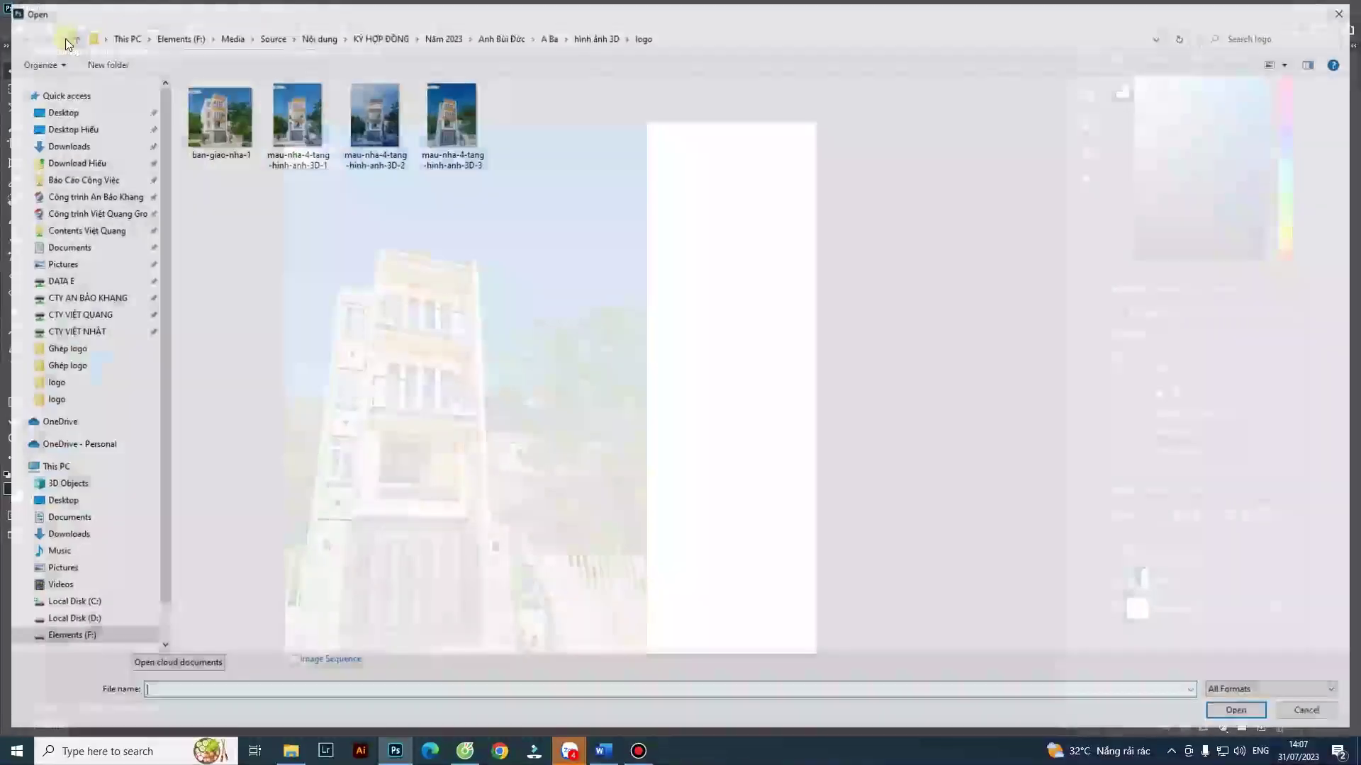
pyautogui.click(367, 117)
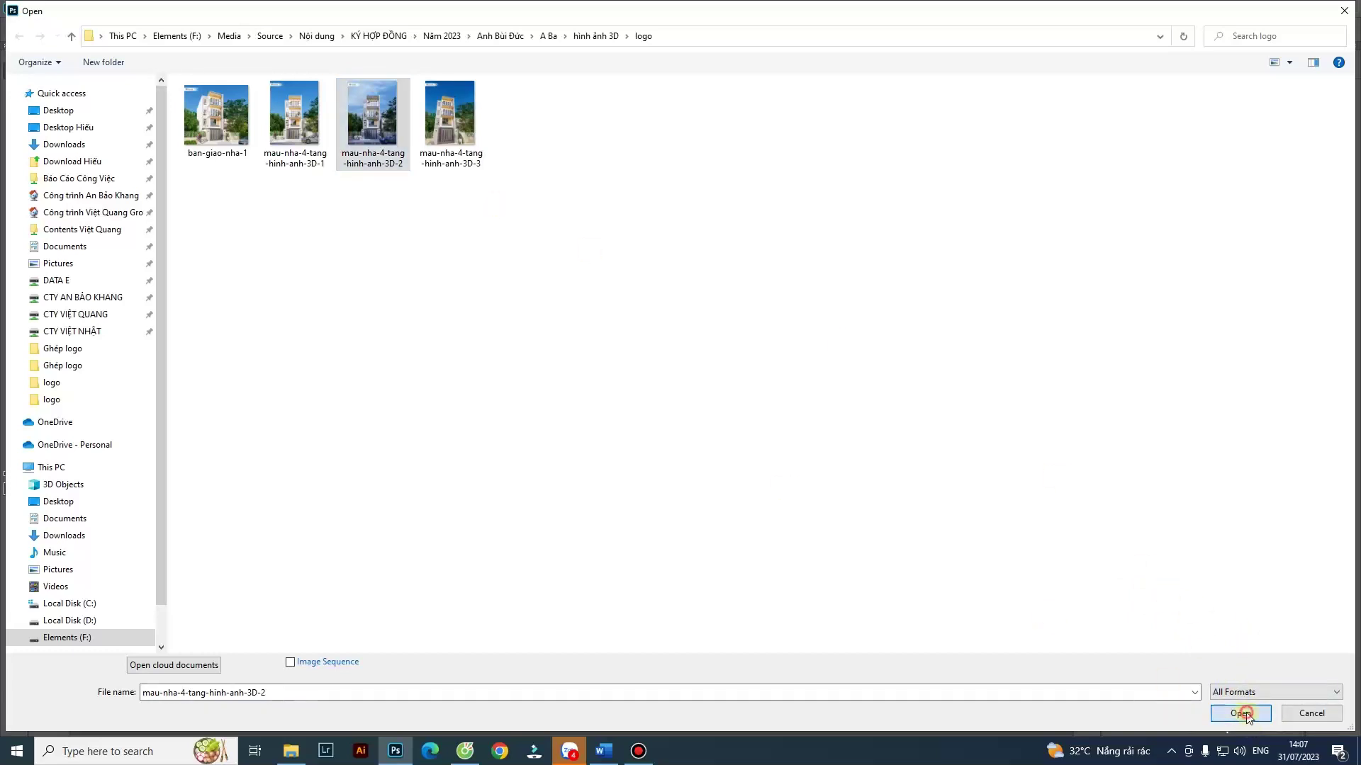
pyautogui.click(1241, 714)
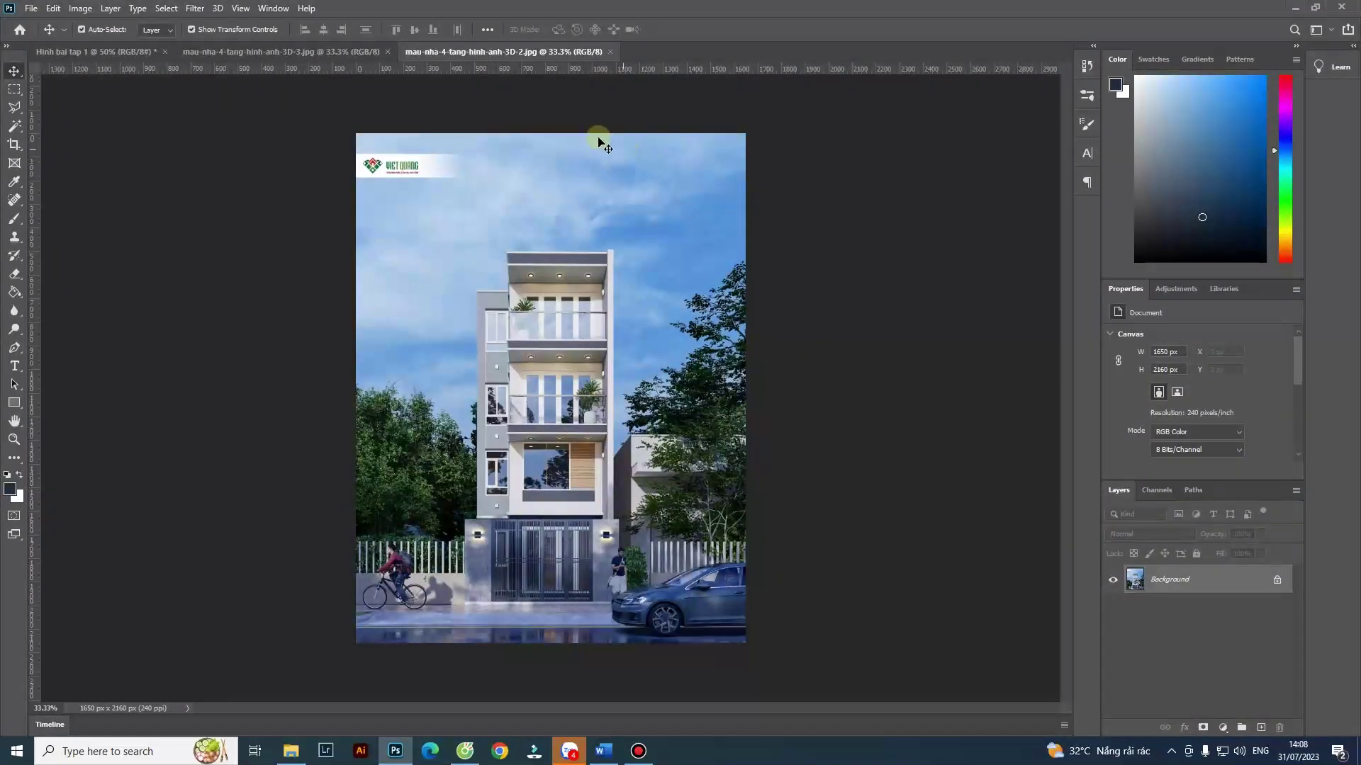
# Copy the whole second rendering and paste it into Hinh bai tap 1 as Layer 2.
pyautogui.click(14, 90)
pyautogui.moveTo(324, 94)
pyautogui.mouseDown()
pyautogui.moveTo(592, 282)
pyautogui.moveTo(911, 722)
pyautogui.mouseUp()
pyautogui.hotkey('ctrl', 'c')
pyautogui.click(135, 52)
pyautogui.hotkey('ctrl', 'v')
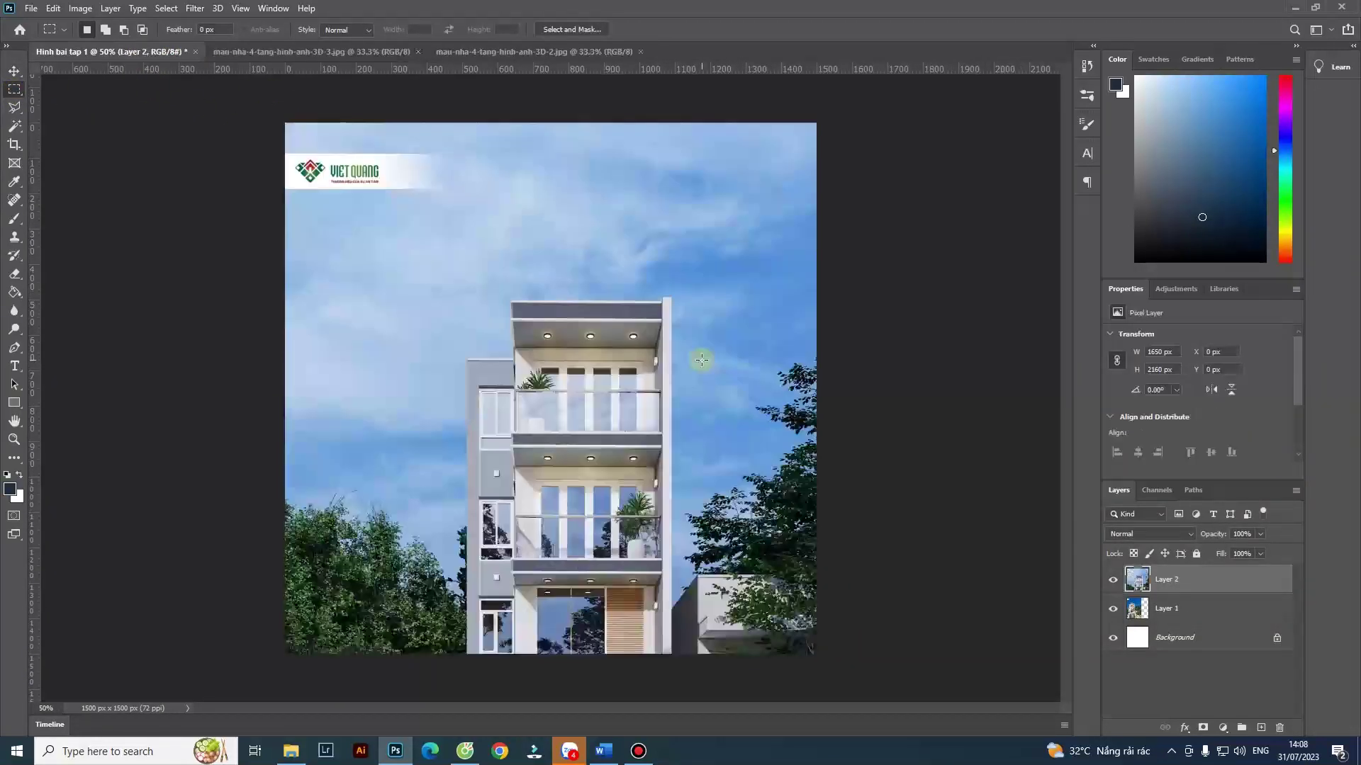
# Scale Layer 2 and shift it right to cover the square's right side, then apply.
pyautogui.click(14, 71)
pyautogui.moveTo(285, 126); pyautogui.dragTo(559, 482)
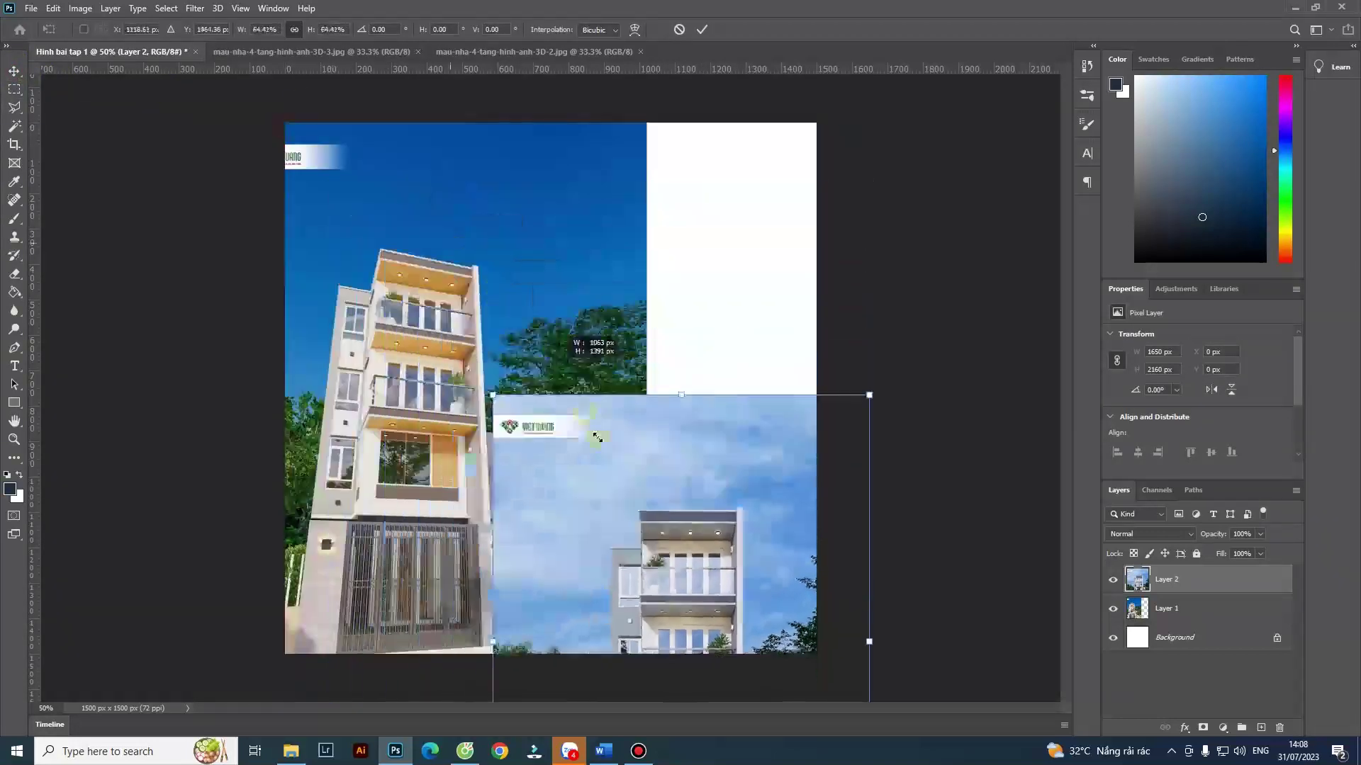
pyautogui.moveTo(668, 508)
pyautogui.mouseDown()
pyautogui.moveTo(550, 304)
pyautogui.moveTo(636, 172)
pyautogui.mouseUp()
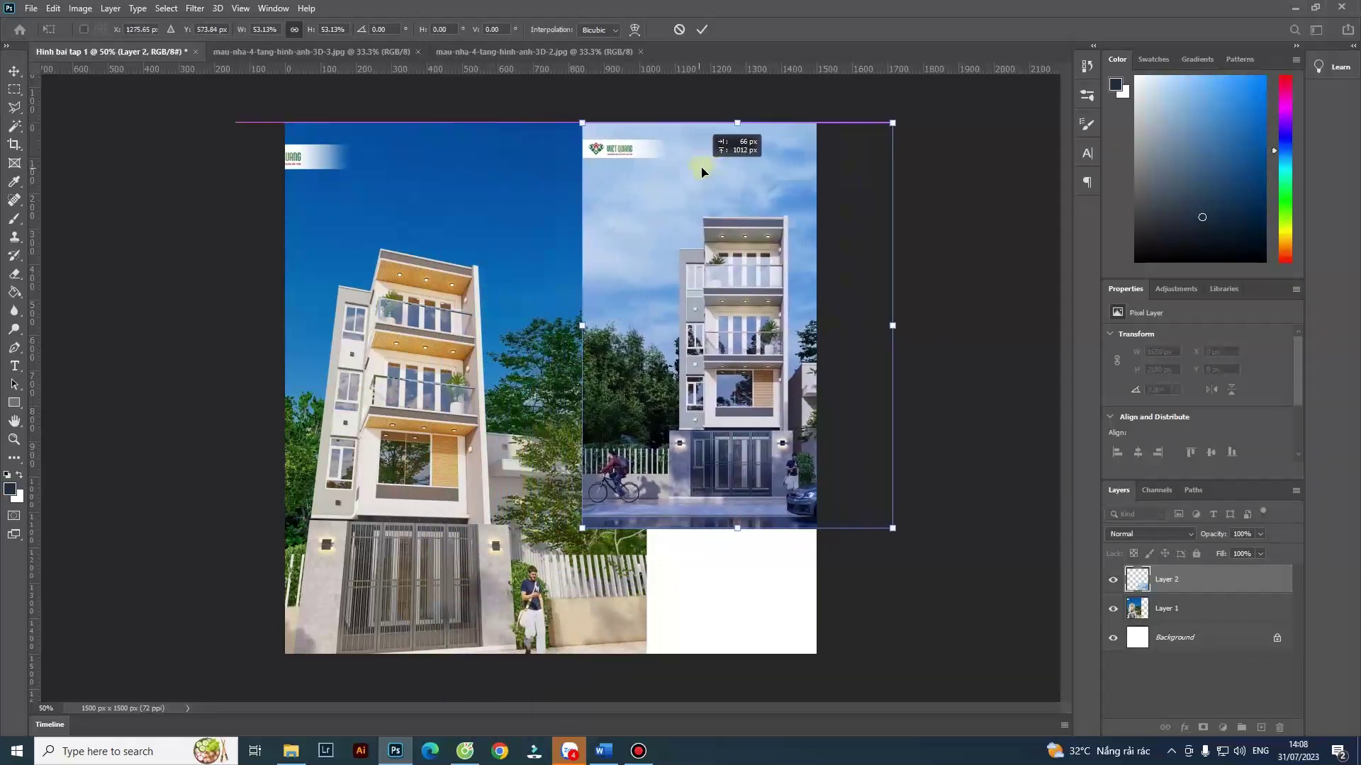
pyautogui.moveTo(635, 173); pyautogui.dragTo(704, 173)
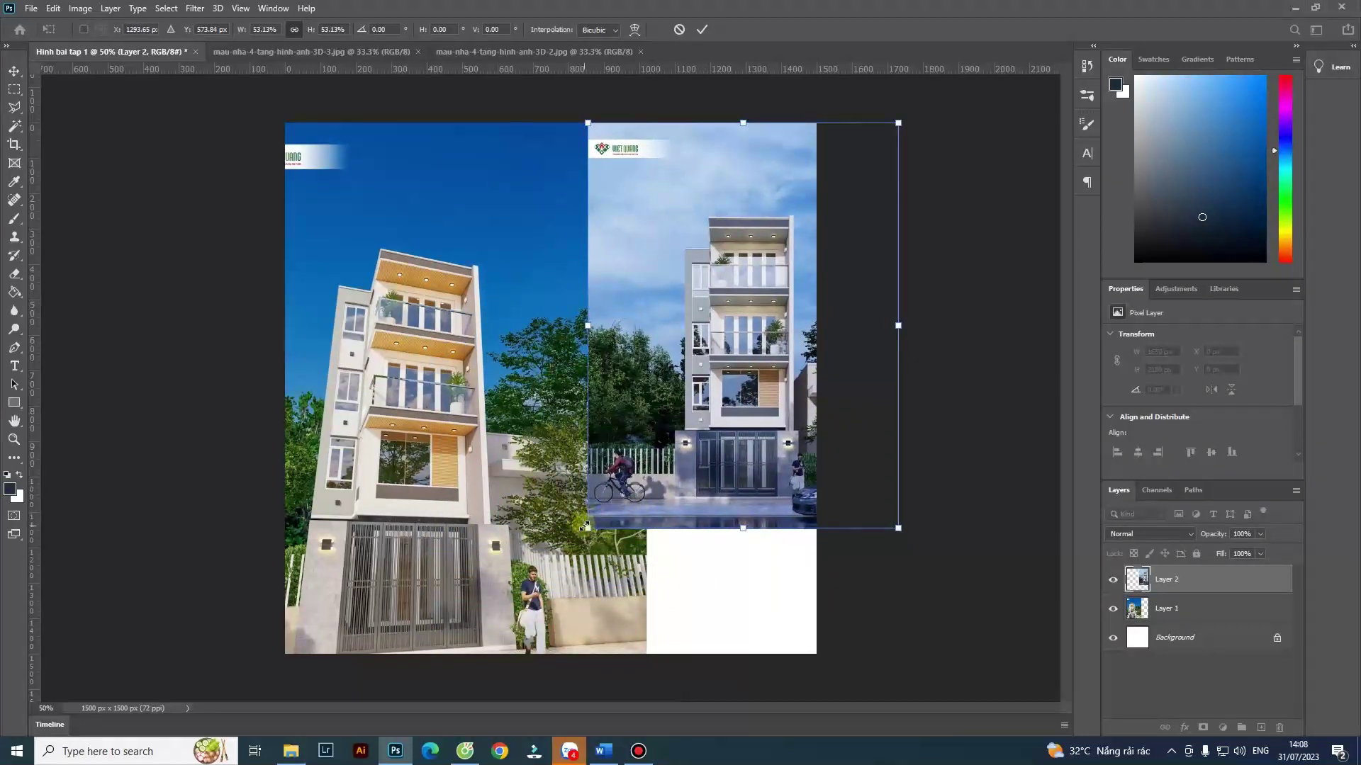
pyautogui.moveTo(590, 529); pyautogui.dragTo(500, 684)
pyautogui.moveTo(659, 540)
pyautogui.mouseDown()
pyautogui.moveTo(698, 530)
pyautogui.moveTo(663, 539)
pyautogui.mouseUp()
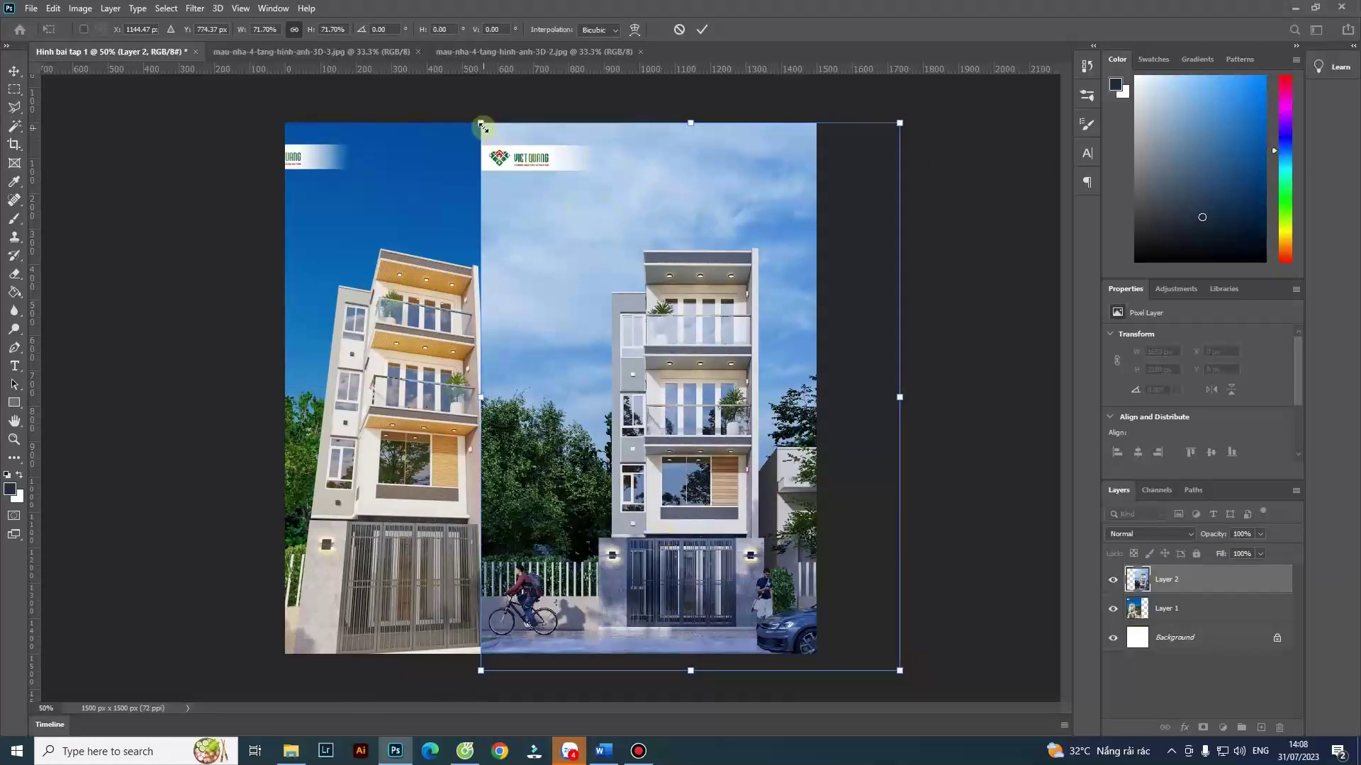
pyautogui.moveTo(478, 121); pyautogui.dragTo(456, 90)
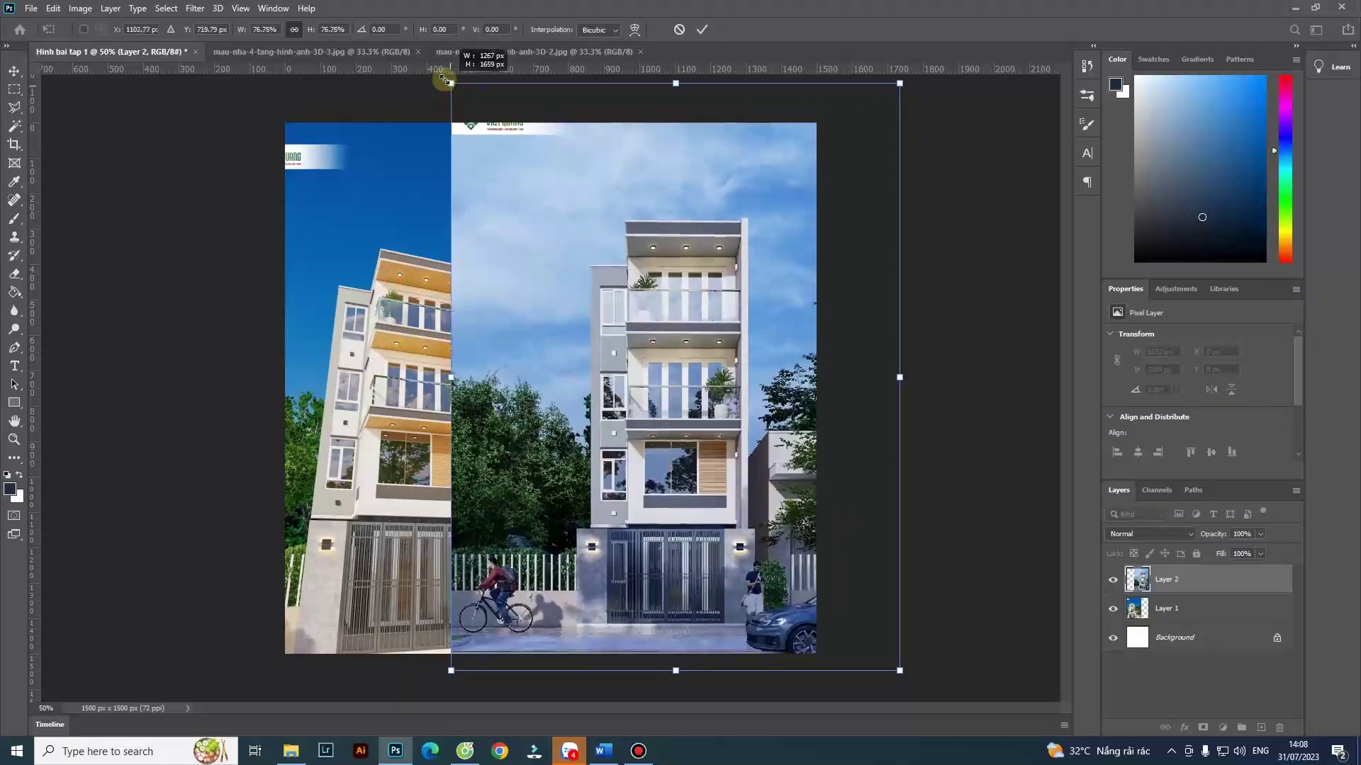
pyautogui.moveTo(454, 90); pyautogui.dragTo(420, 41)
pyautogui.moveTo(685, 342); pyautogui.dragTo(731, 355)
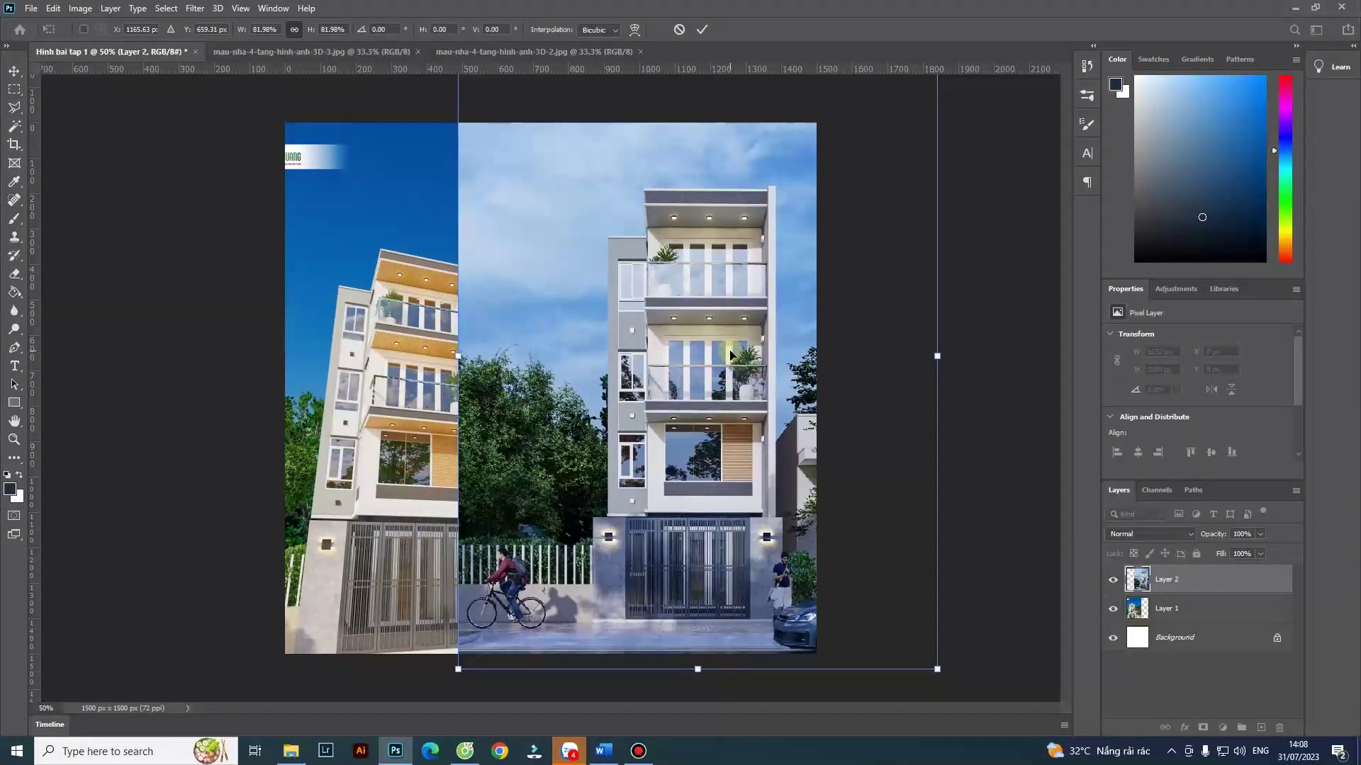
pyautogui.press('Return')
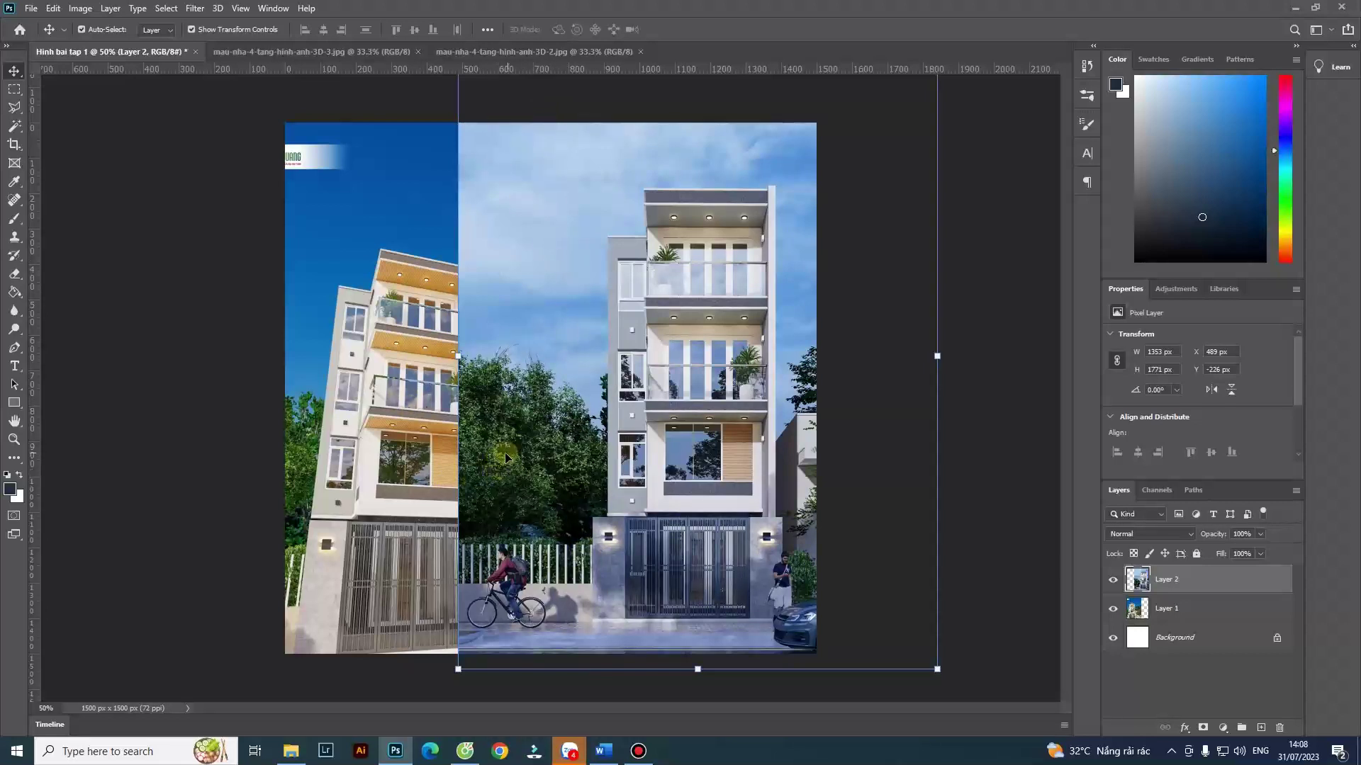
# Delete a full-height strip of Layer 2 across the seam, deselect, and nudge Layer 2 left.
pyautogui.click(14, 90)
pyautogui.moveTo(425, 103)
pyautogui.mouseDown()
pyautogui.moveTo(575, 682)
pyautogui.moveTo(564, 683)
pyautogui.mouseUp()
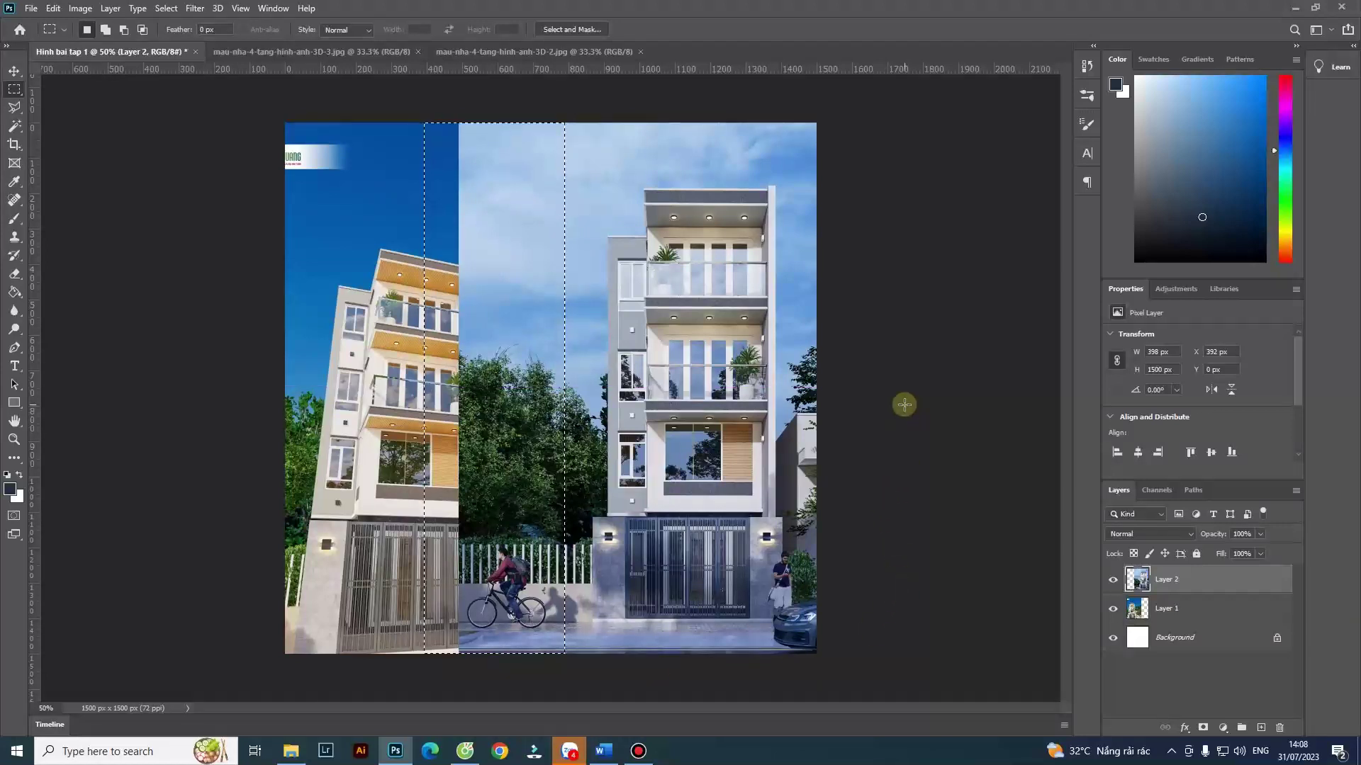
pyautogui.press('Delete')
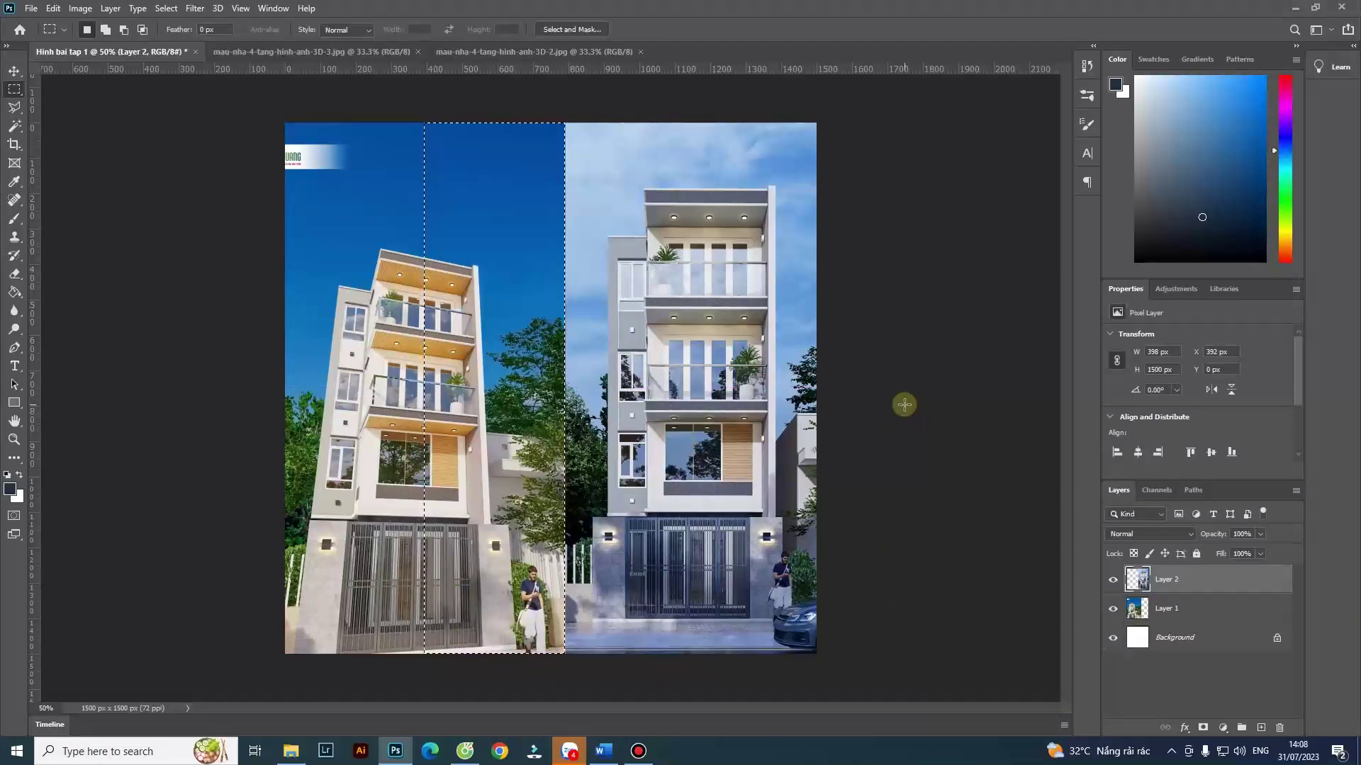
pyautogui.hotkey('ctrl', 'z')
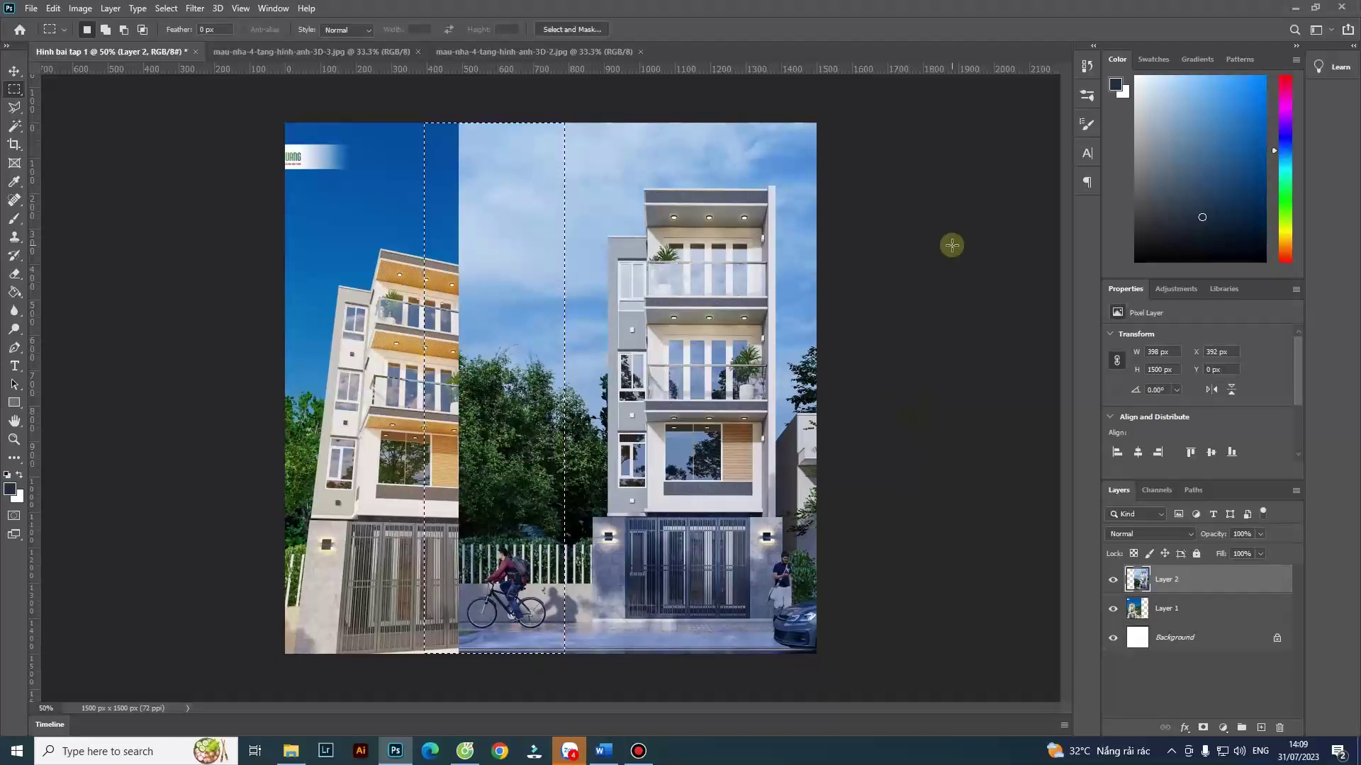
pyautogui.press('Delete')
pyautogui.hotkey('ctrl', 'd')
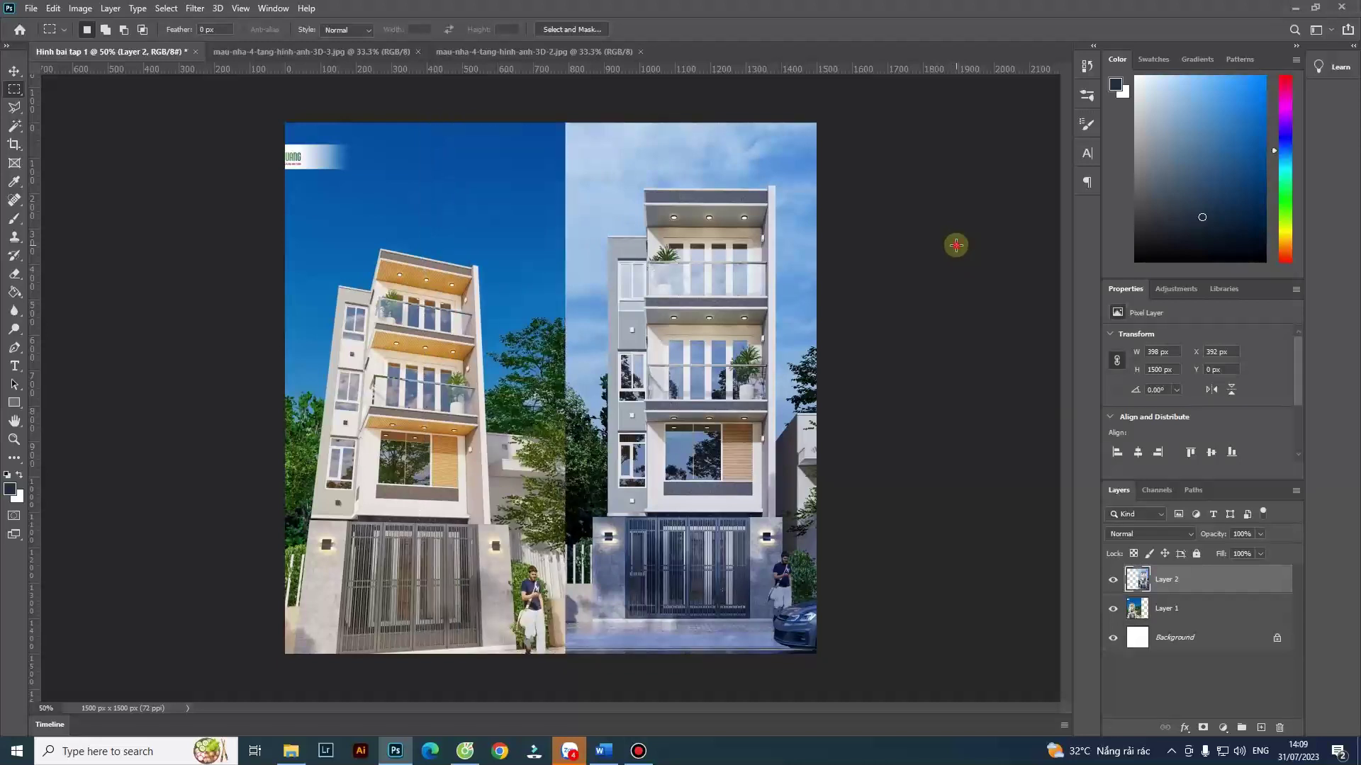
pyautogui.click(14, 71)
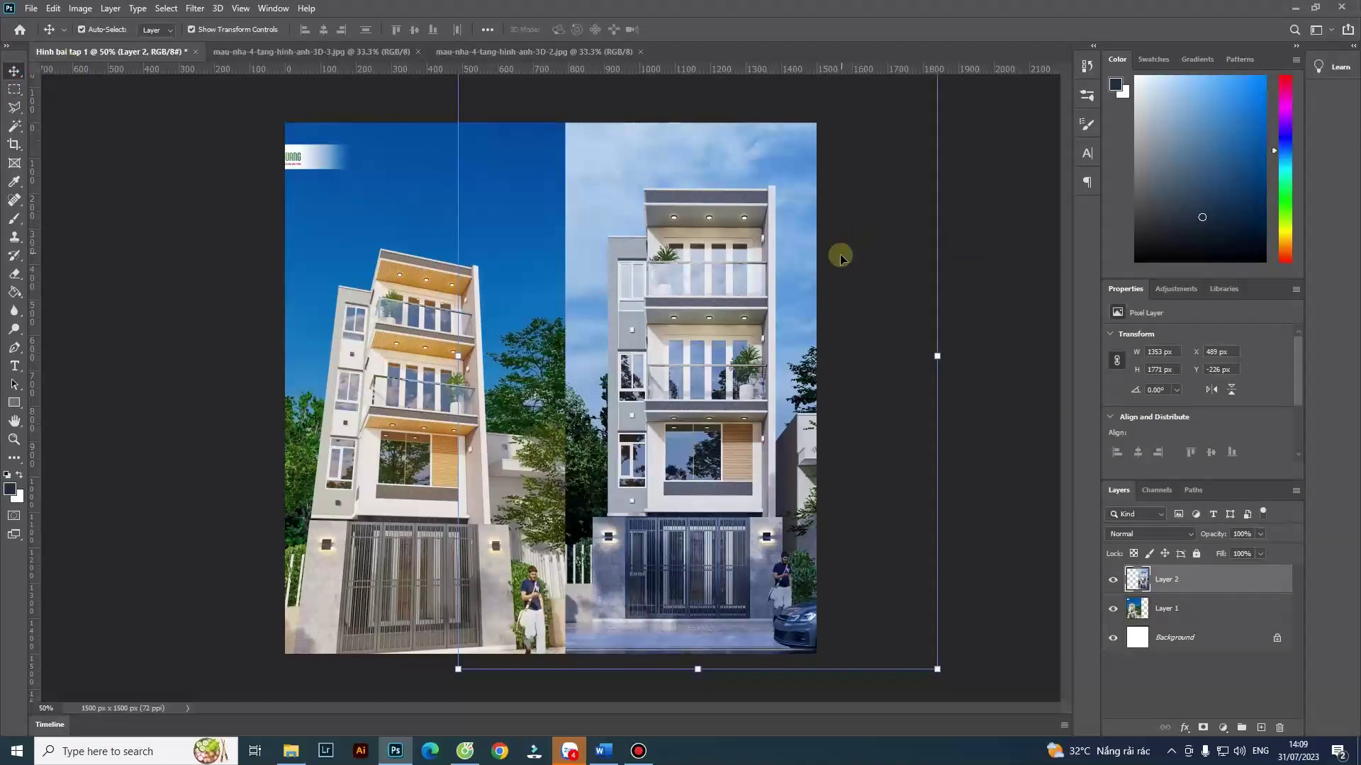
pyautogui.press('Left')
pyautogui.press('Left')
pyautogui.press('Left')
pyautogui.press('Left')
pyautogui.press('Left')
pyautogui.press('Left')
pyautogui.press('Left')
pyautogui.press('Left')
pyautogui.press('Left')
pyautogui.press('Left')
pyautogui.press('Left')
pyautogui.press('Left')
pyautogui.press('Left')
# Nudge Layer 1 down, stretch its top edge upward, and shift it right to close the seam.
pyautogui.click(322, 258)
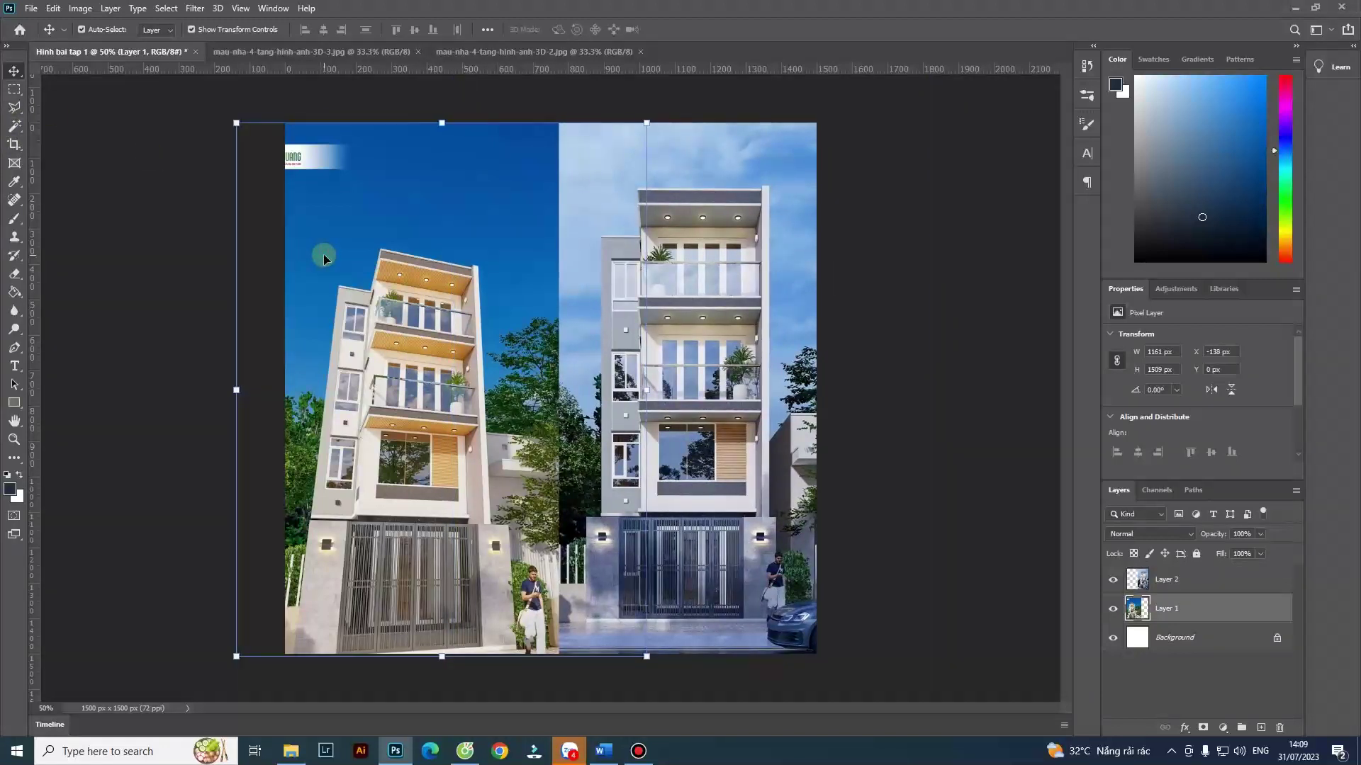
pyautogui.press('Down')
pyautogui.press('Down')
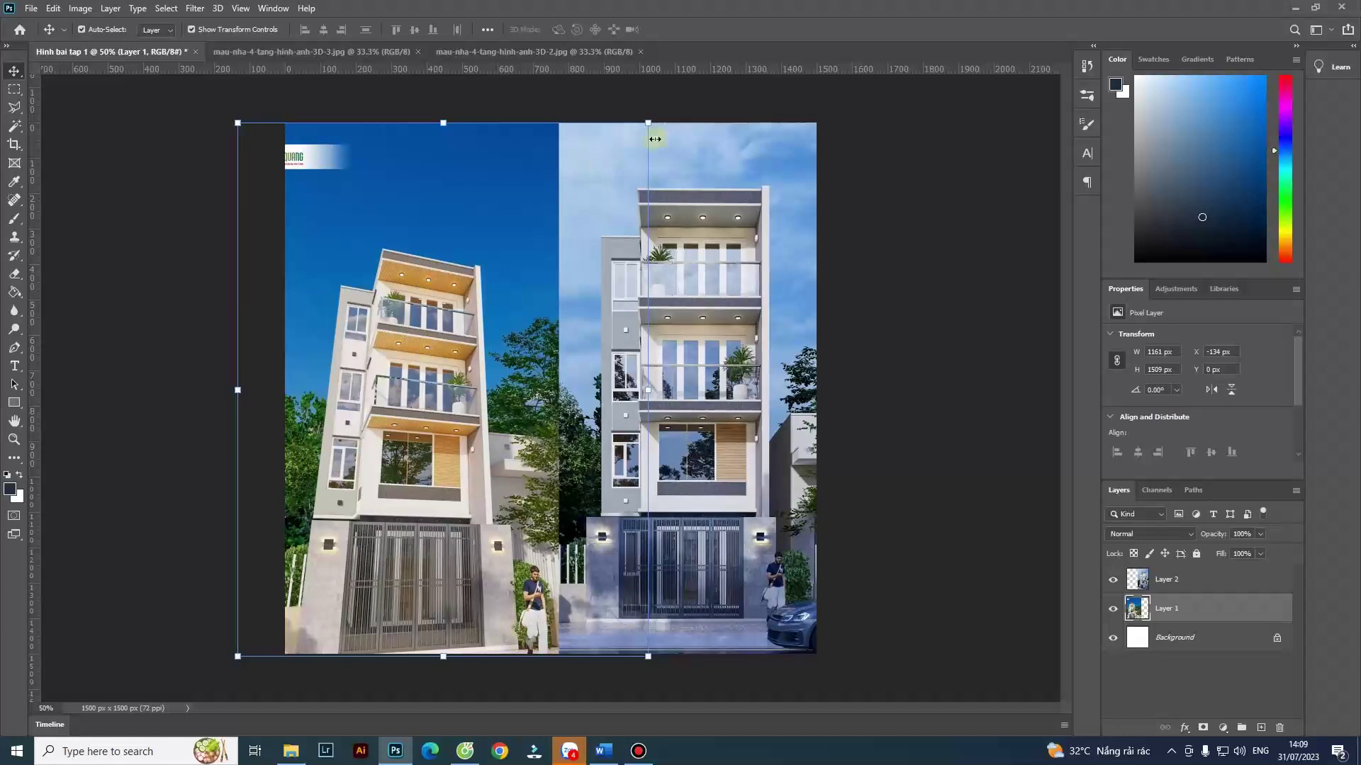
pyautogui.click(445, 125)
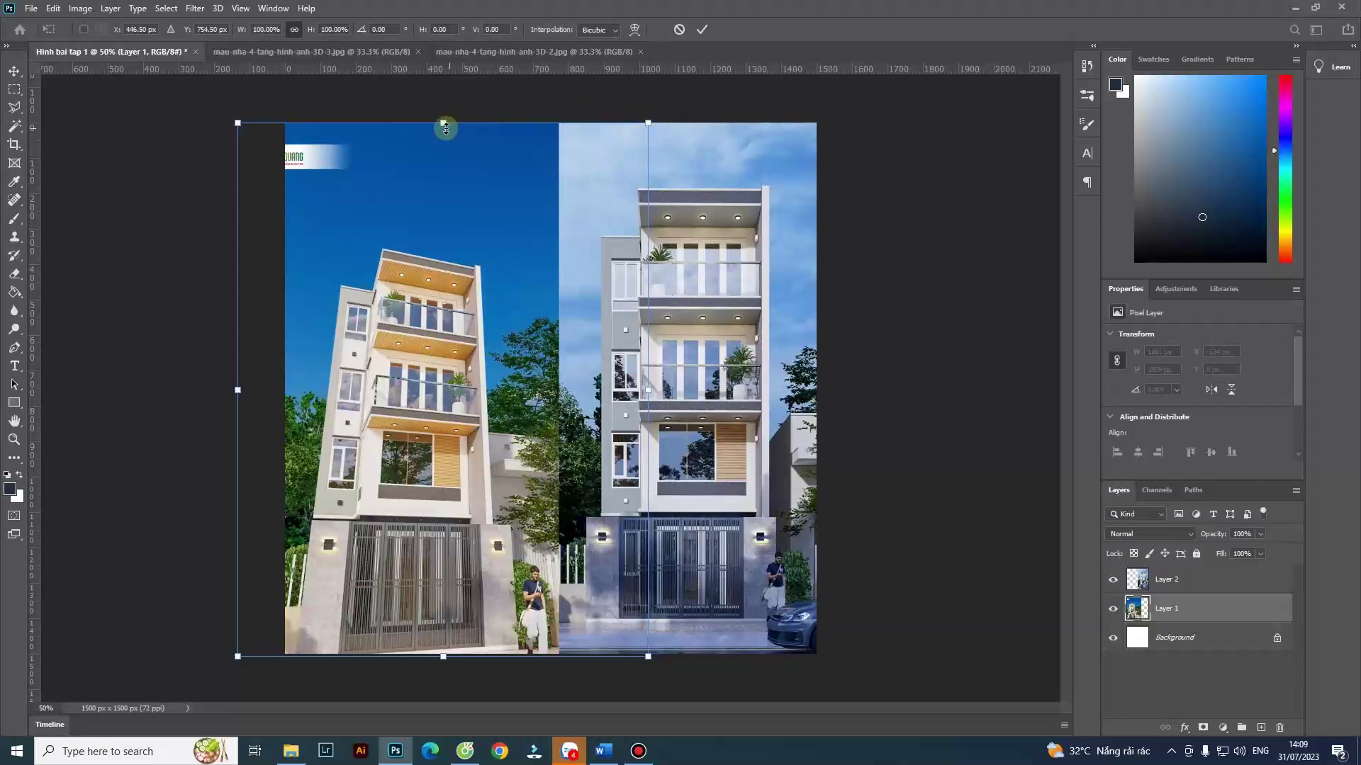
pyautogui.moveTo(443, 126); pyautogui.dragTo(424, 31)
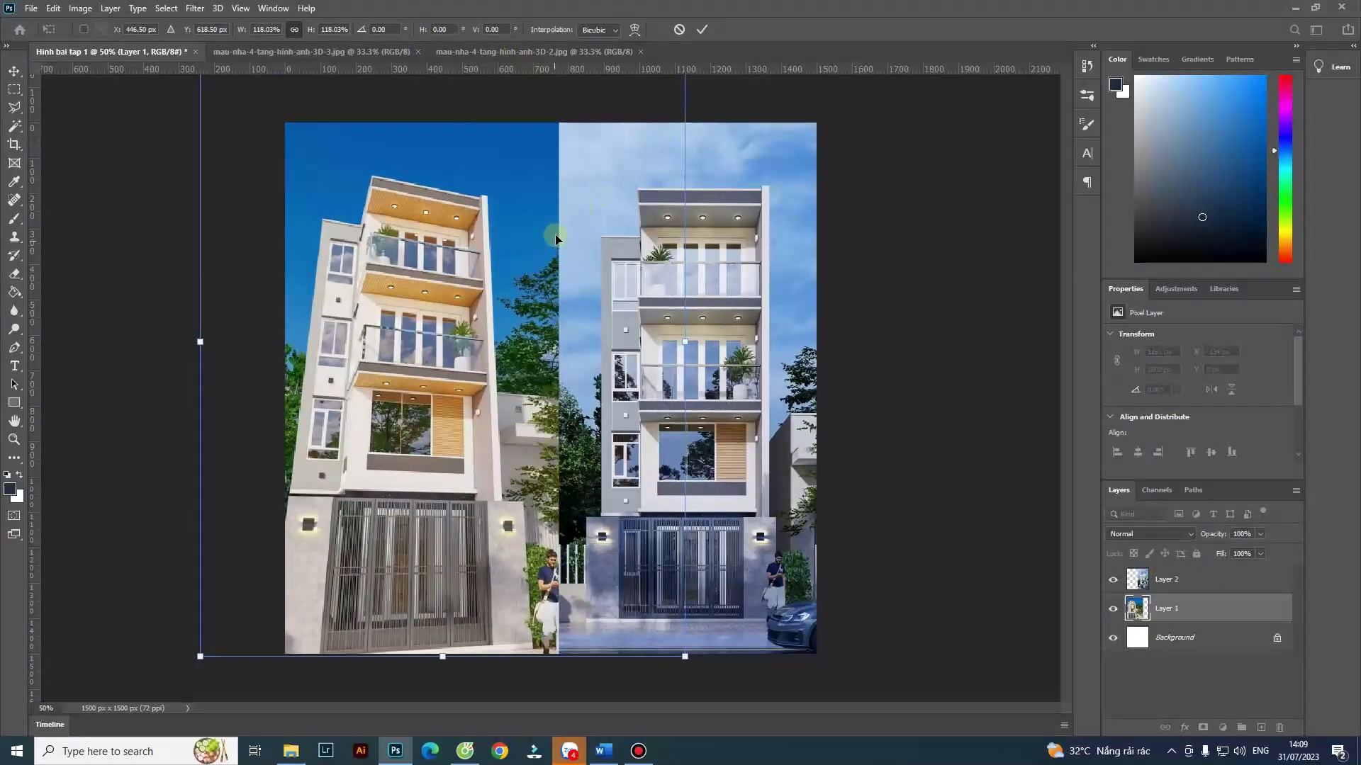
pyautogui.press('Return')
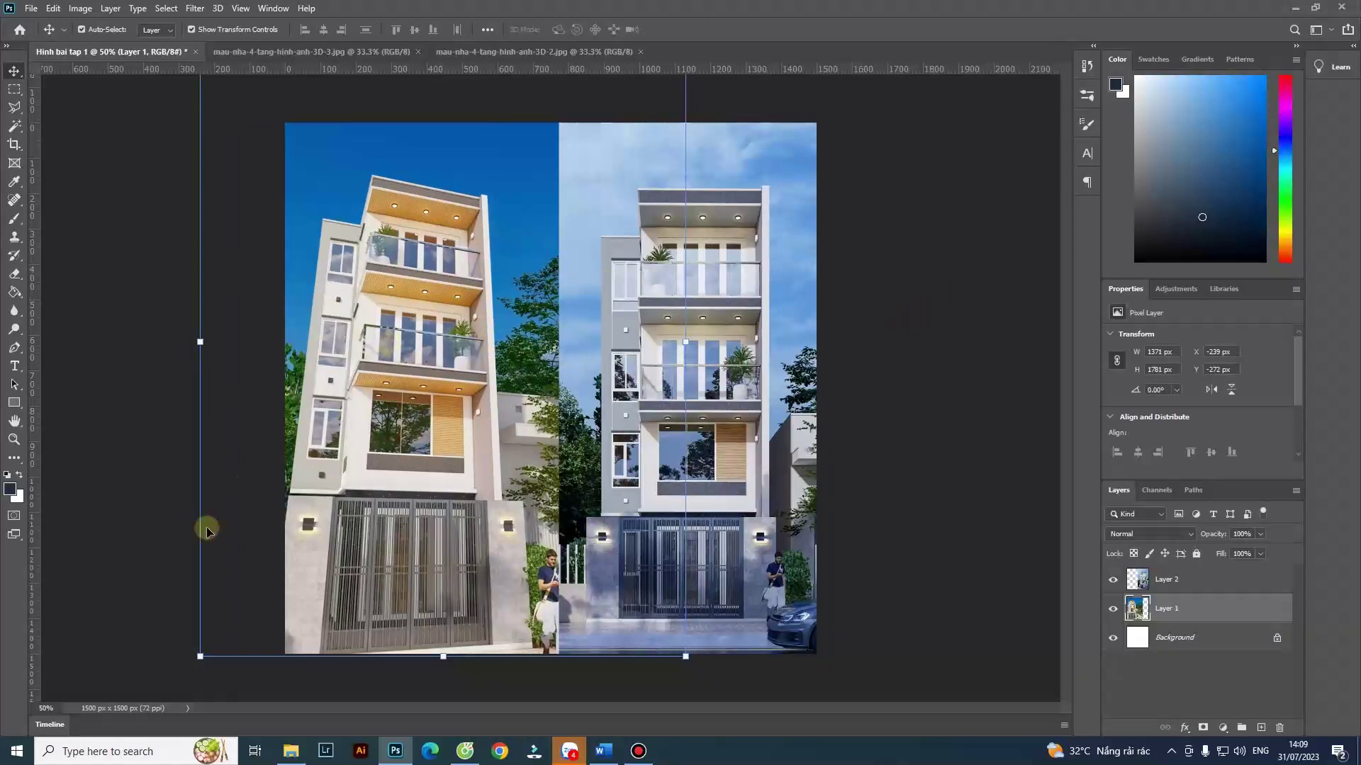
pyautogui.press('Right')
pyautogui.press('Right')
pyautogui.press('Right')
pyautogui.press('Right')
pyautogui.press('Right')
pyautogui.press('Right')
pyautogui.press('Right')
pyautogui.press('Right')
pyautogui.press('Right')
pyautogui.press('Right')
pyautogui.press('Right')
pyautogui.press('Right')
pyautogui.press('Right')
pyautogui.press('Right')
pyautogui.press('Right')
pyautogui.press('Right')
pyautogui.press('Right')
pyautogui.press('Right')
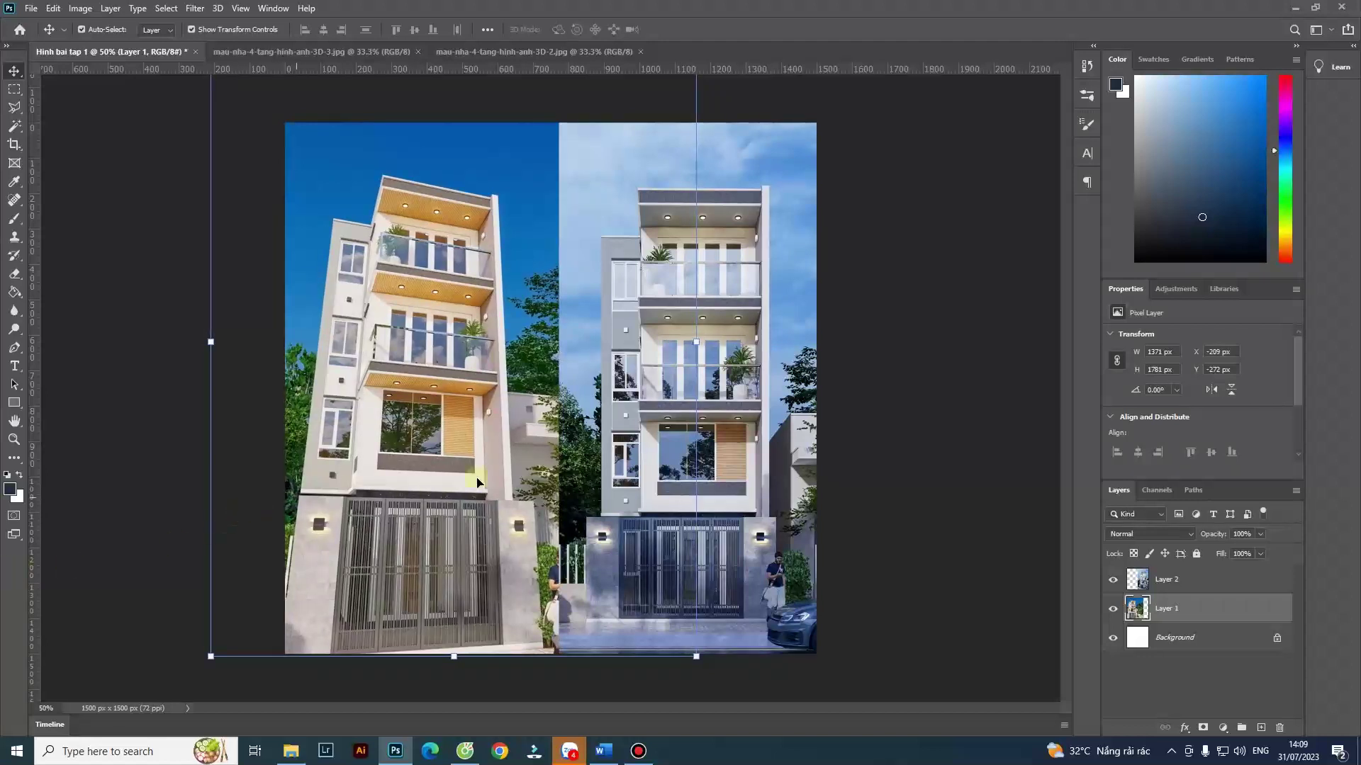
pyautogui.click(647, 406)
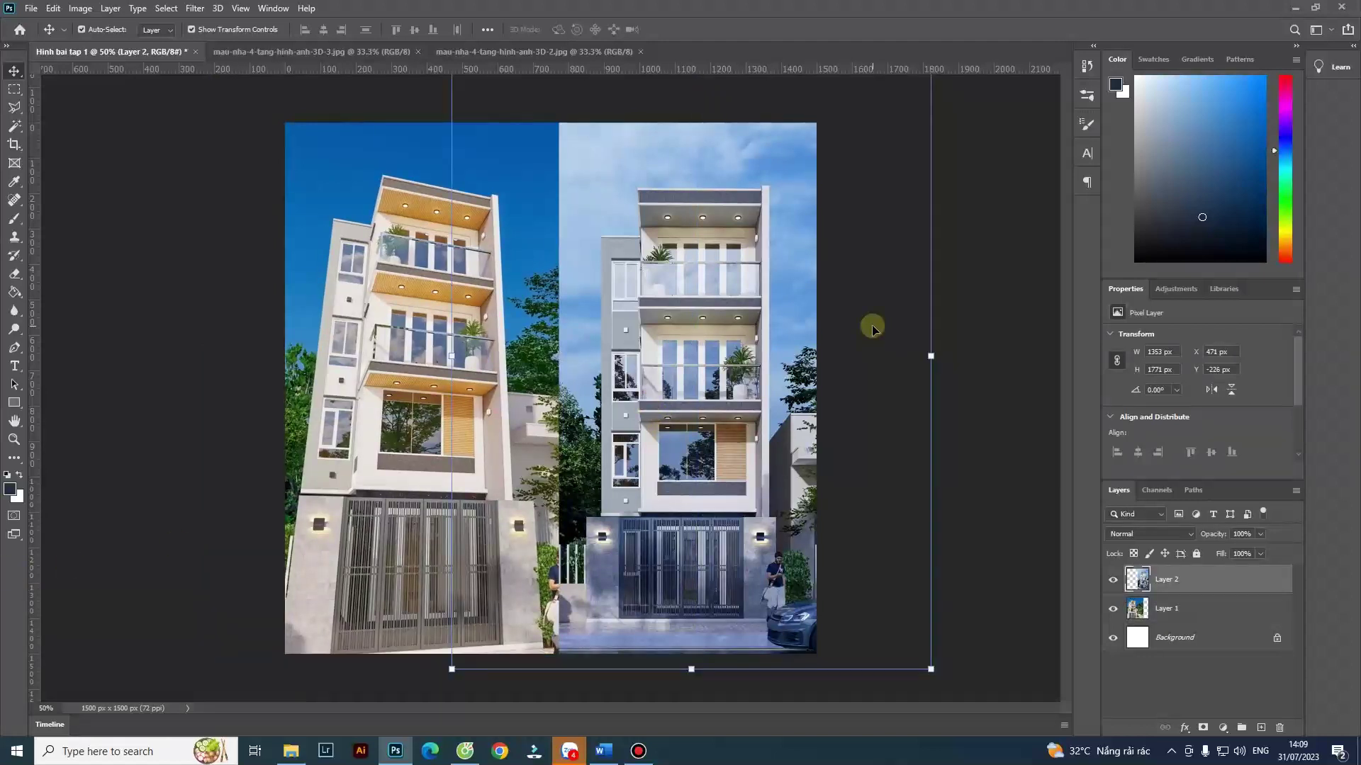
pyautogui.click(1000, 266)
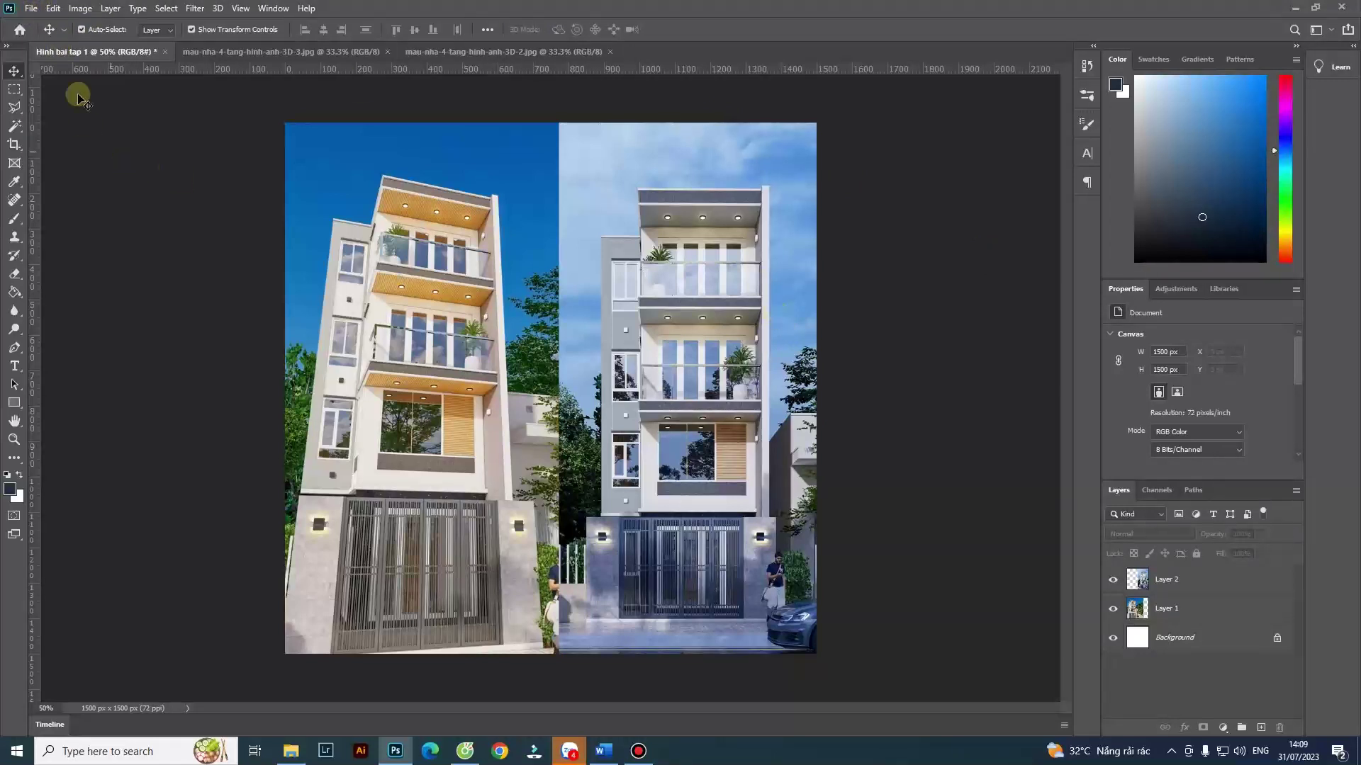
# Open the Viet Quang_Logo_FA-01 logo file from its folder.
pyautogui.click(32, 8)
pyautogui.click(47, 36)
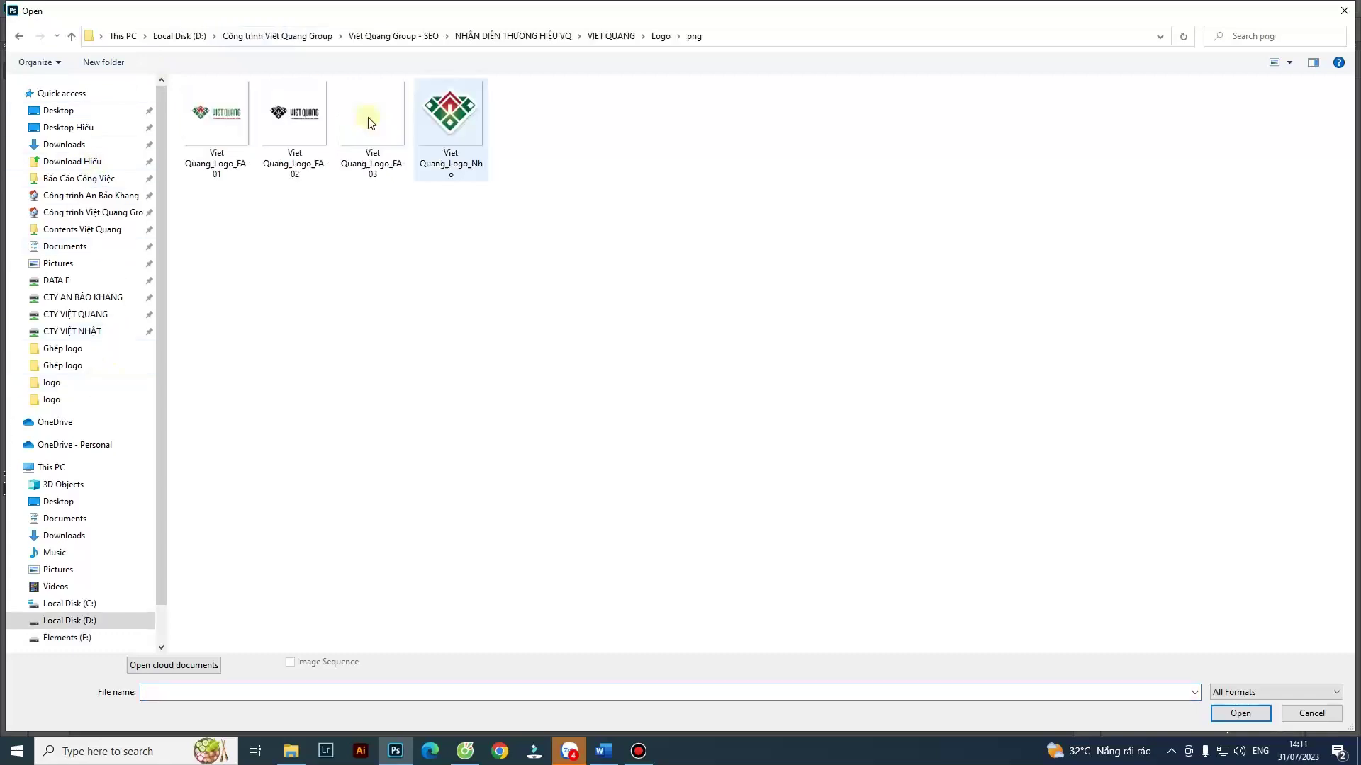
pyautogui.click(369, 117)
pyautogui.click(446, 117)
pyautogui.doubleClick(199, 122)
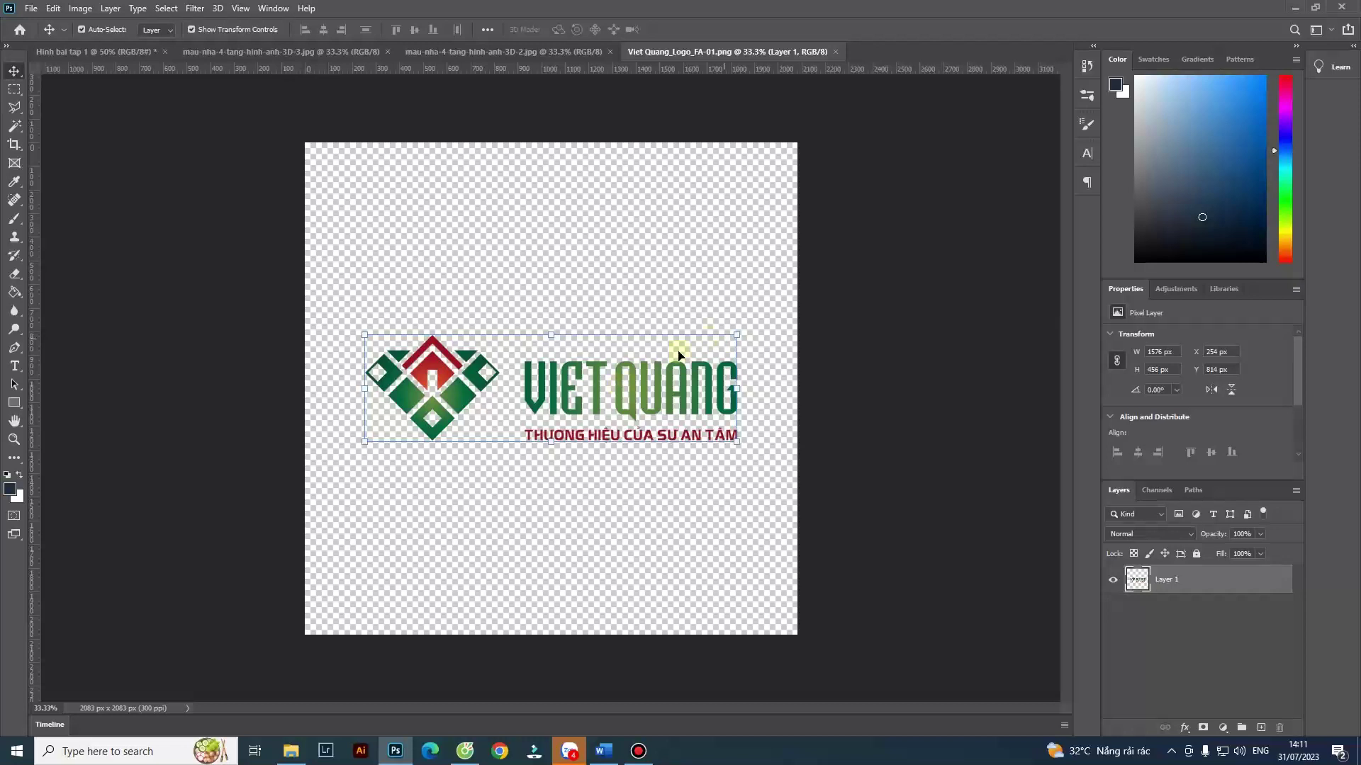
# Marquee-select the logo and paste it into the Hinh bai tap 1 collage as Layer 3.
pyautogui.click(7, 87)
pyautogui.moveTo(334, 301); pyautogui.dragTo(752, 457)
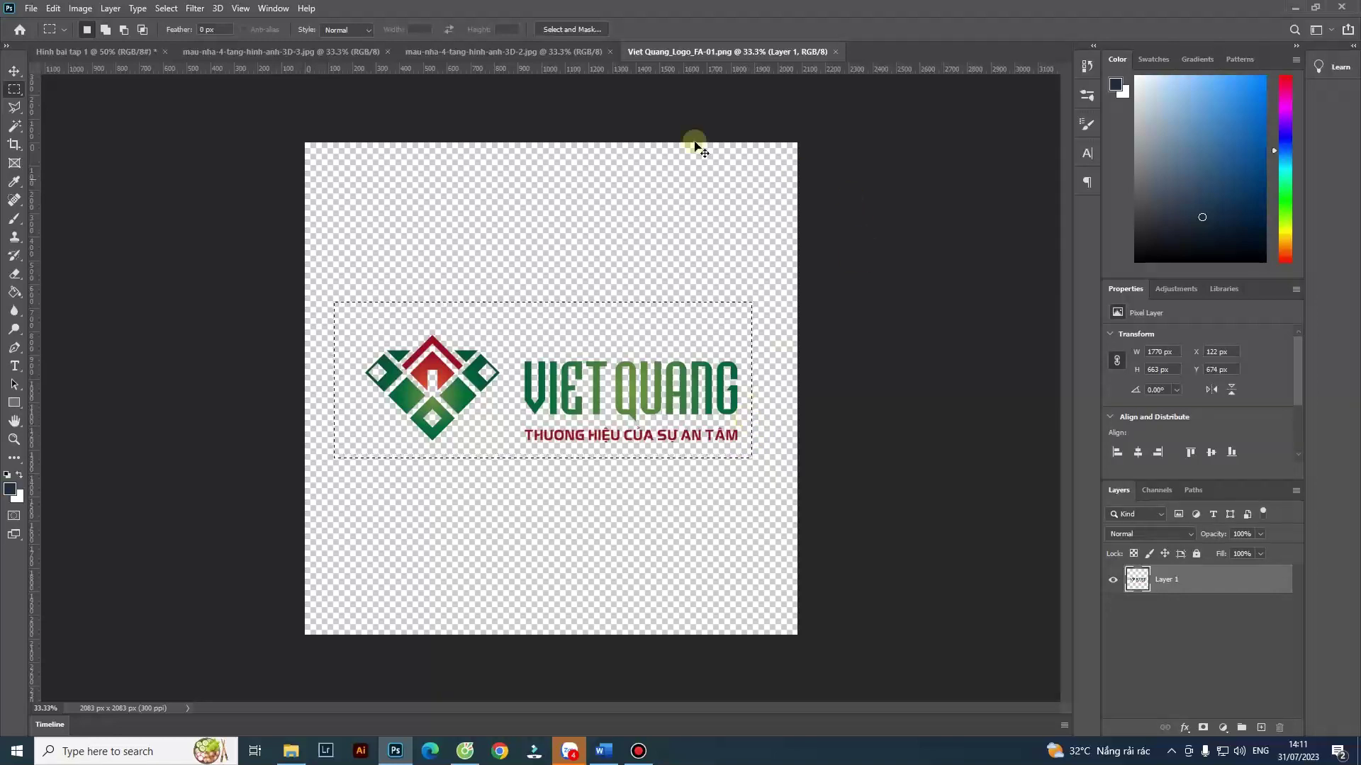
pyautogui.click(145, 53)
pyautogui.hotkey('ctrl', 'v')
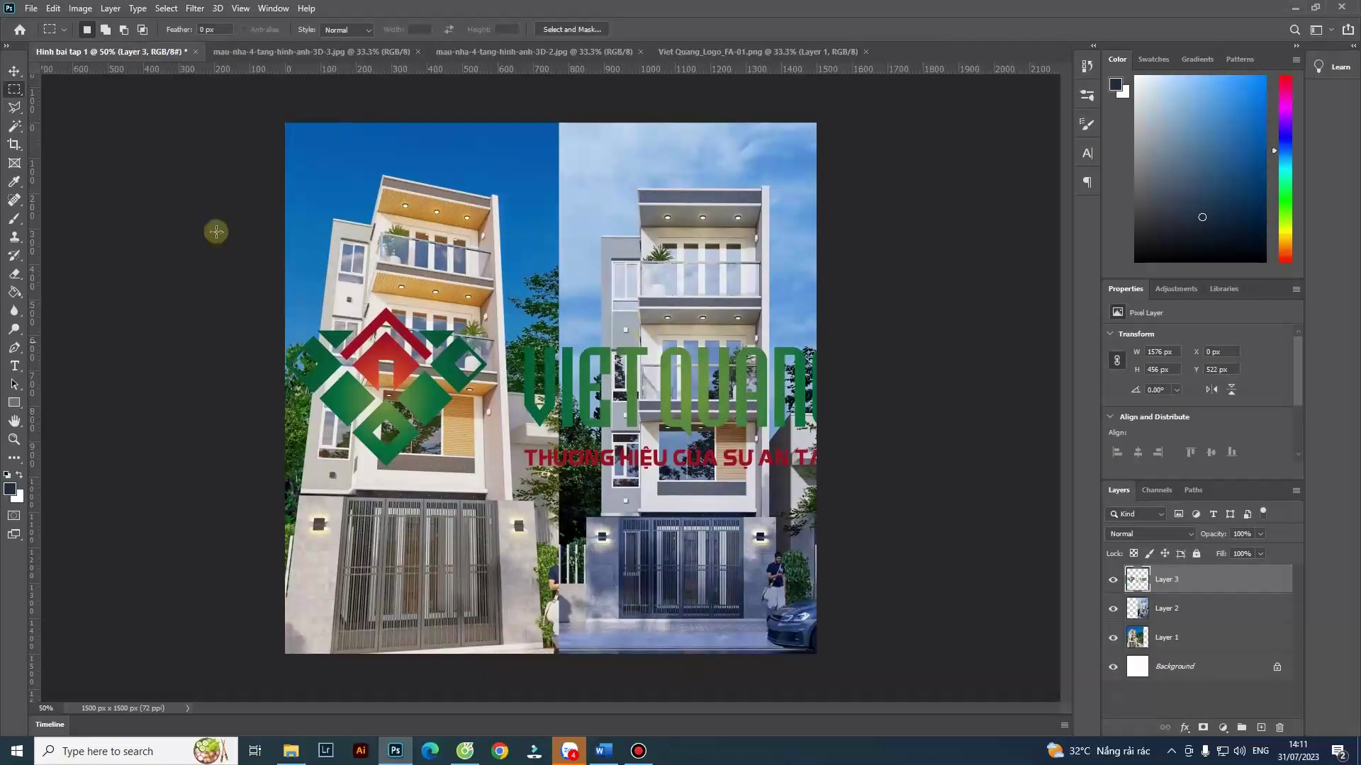
# Scale the logo down with the Move tool and reposition the left house image to cover the gap.
pyautogui.click(15, 72)
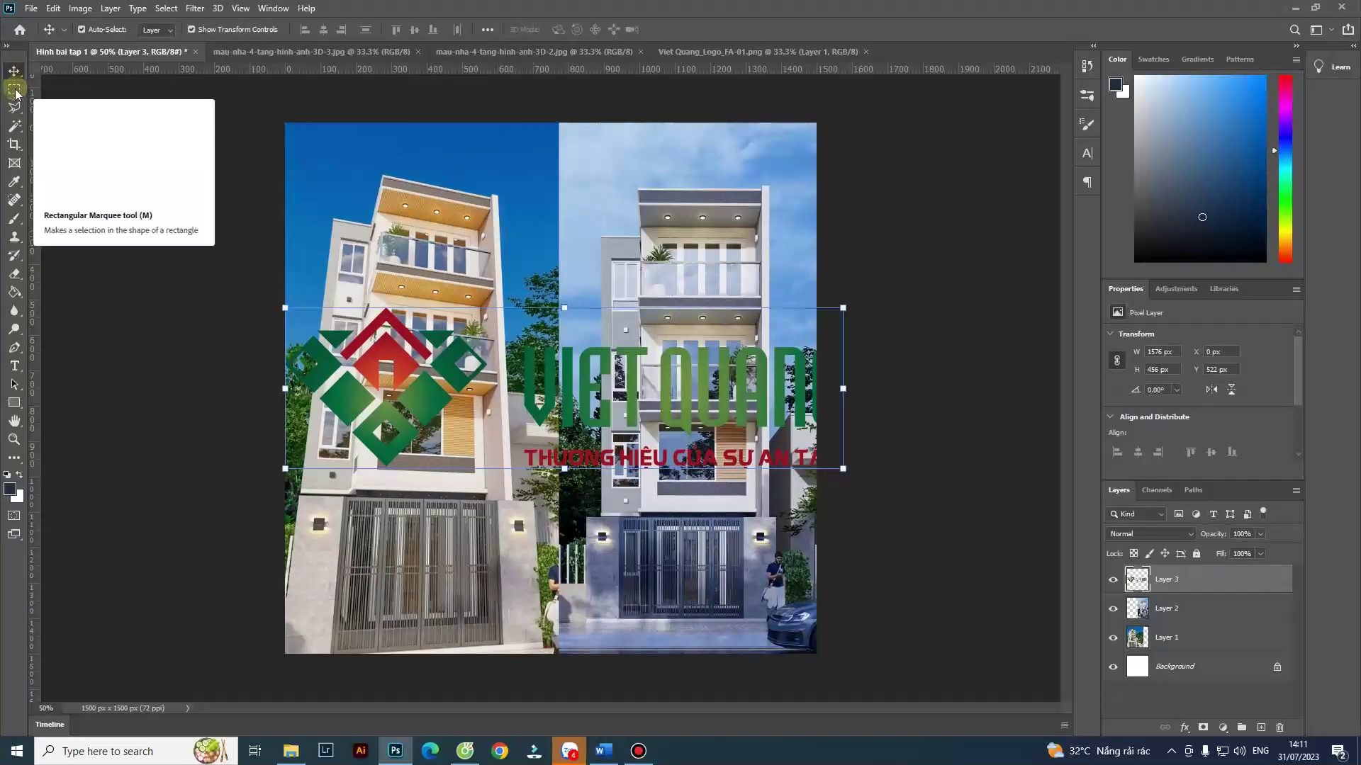
pyautogui.moveTo(842, 469)
pyautogui.mouseDown()
pyautogui.moveTo(393, 394)
pyautogui.moveTo(407, 398)
pyautogui.mouseUp()
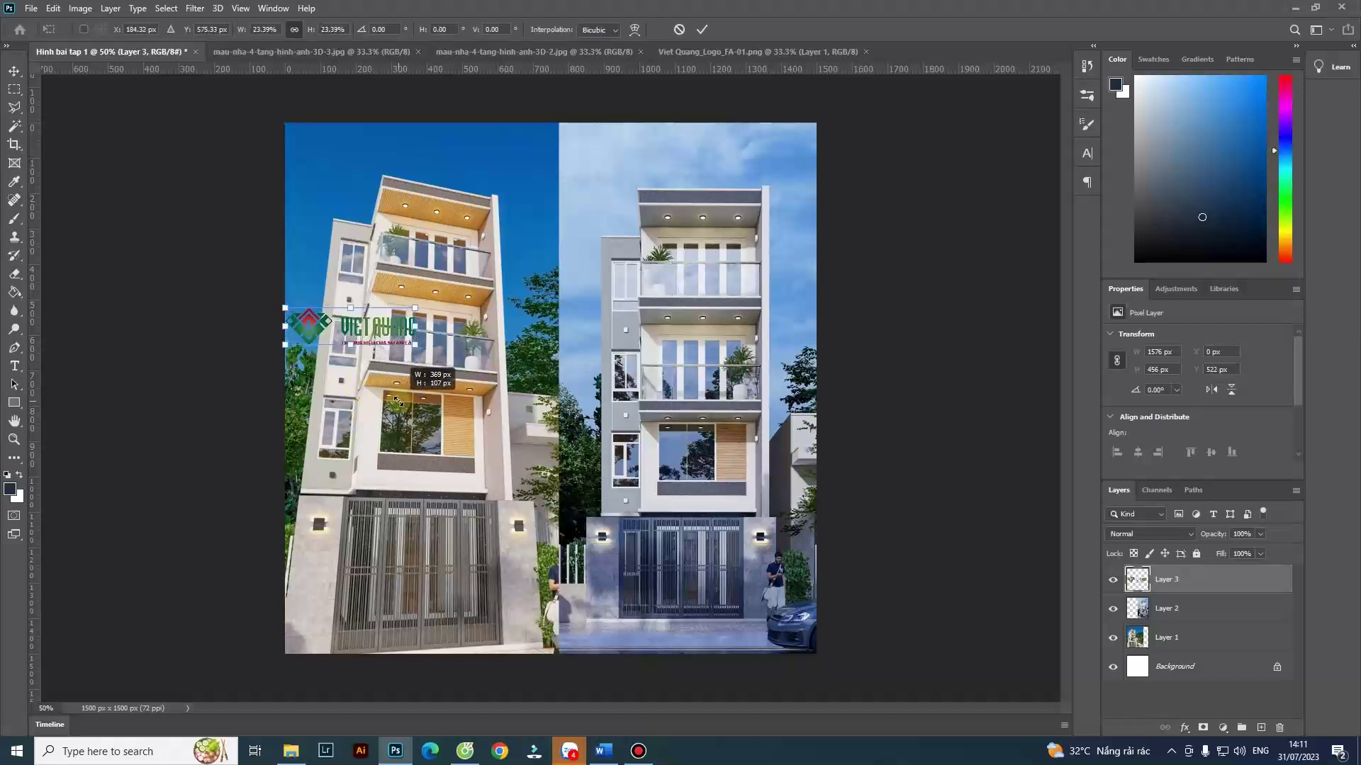
pyautogui.doubleClick(392, 323)
pyautogui.moveTo(361, 328); pyautogui.dragTo(364, 246)
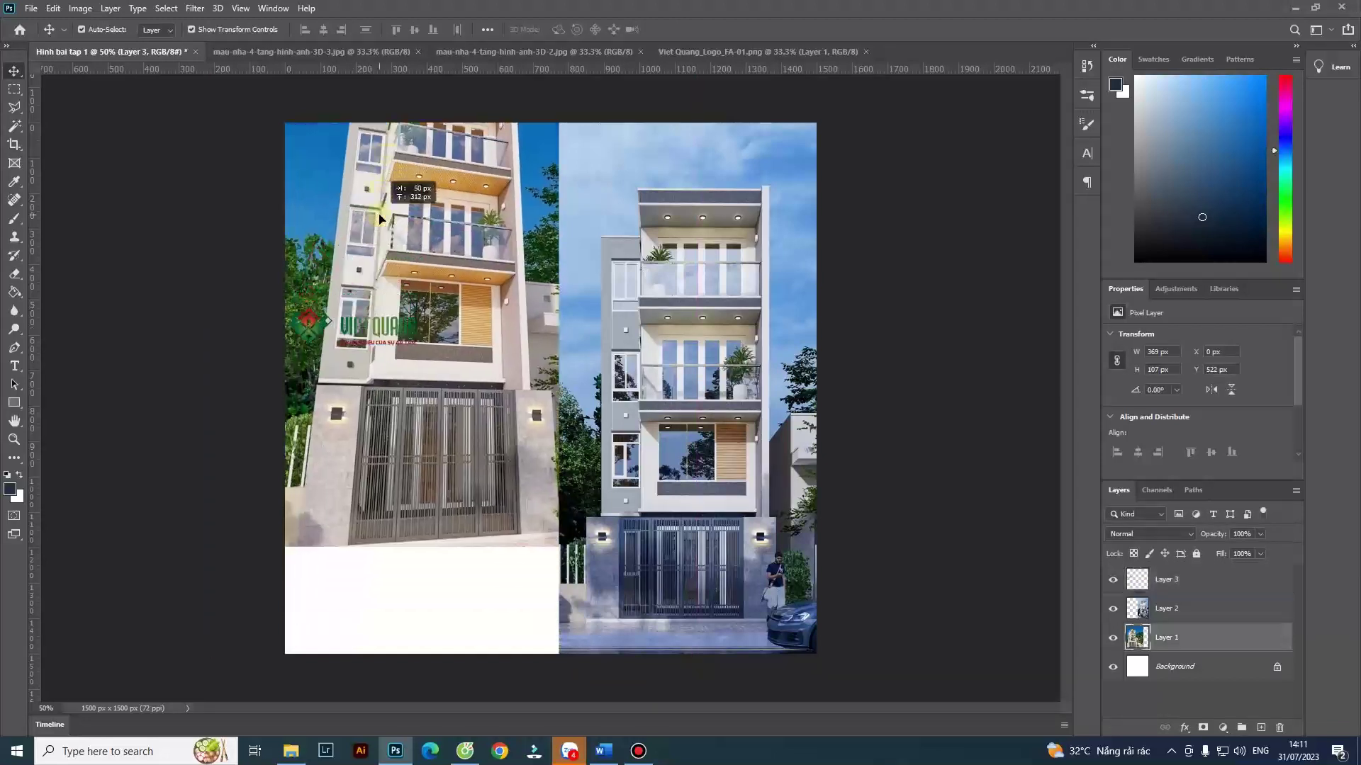
pyautogui.moveTo(468, 322); pyautogui.dragTo(450, 433)
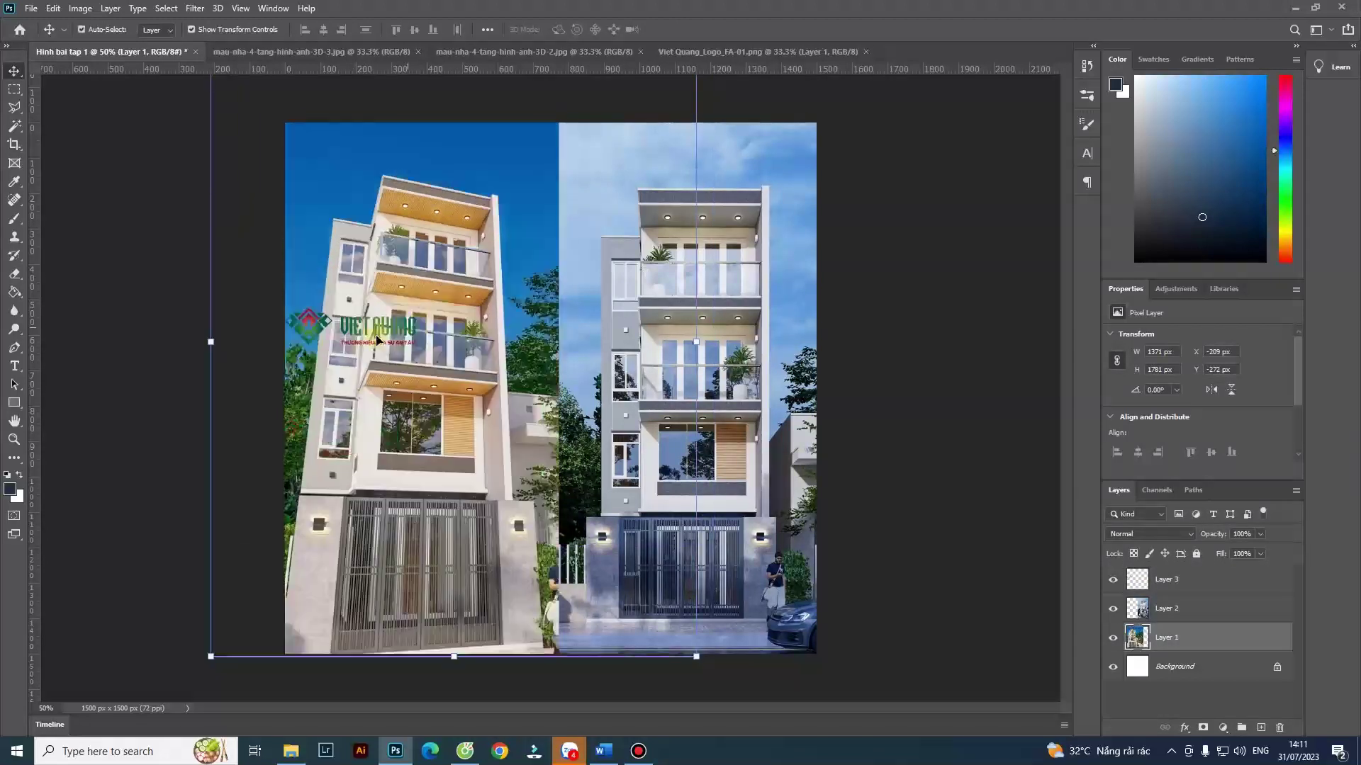
# Move the logo to the top-left corner, shrink it to about 329×95 px, and commit.
pyautogui.moveTo(321, 333); pyautogui.dragTo(328, 156)
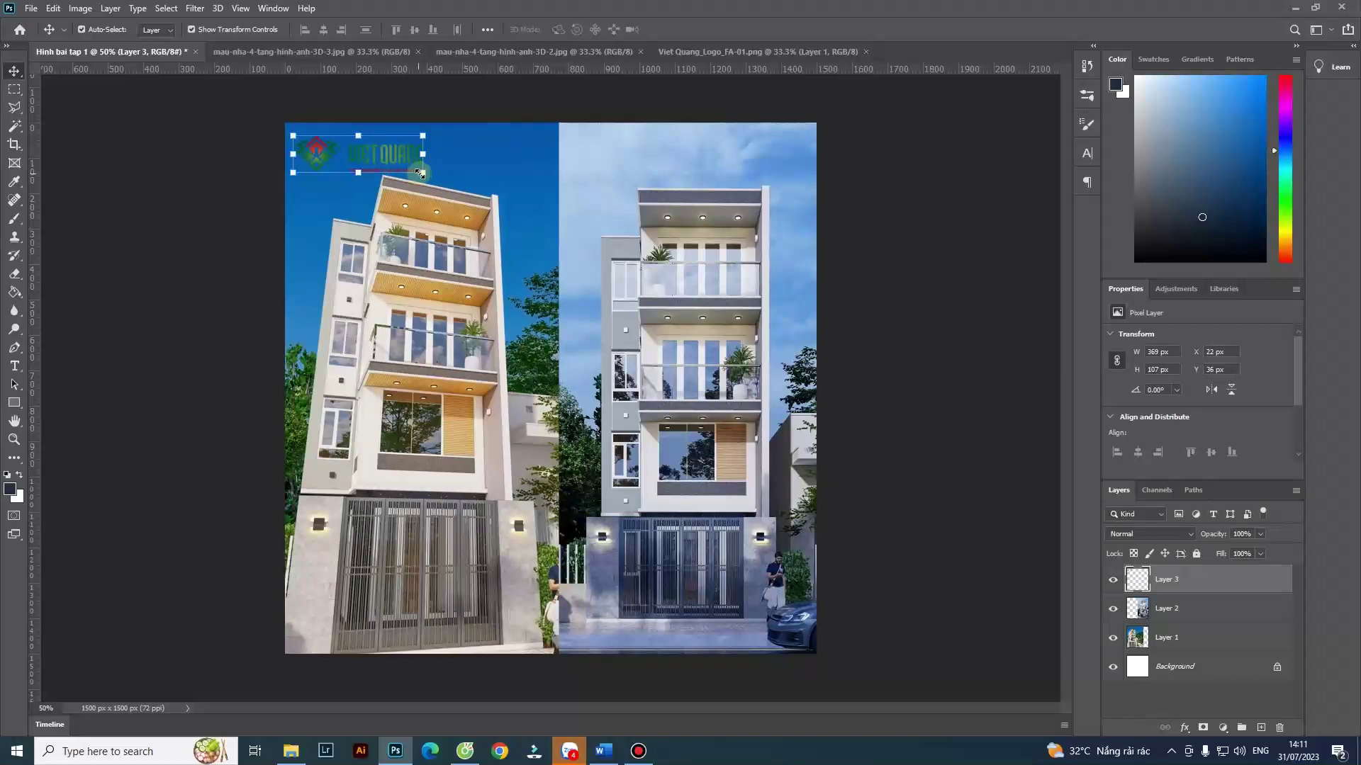
pyautogui.moveTo(420, 173); pyautogui.dragTo(409, 168)
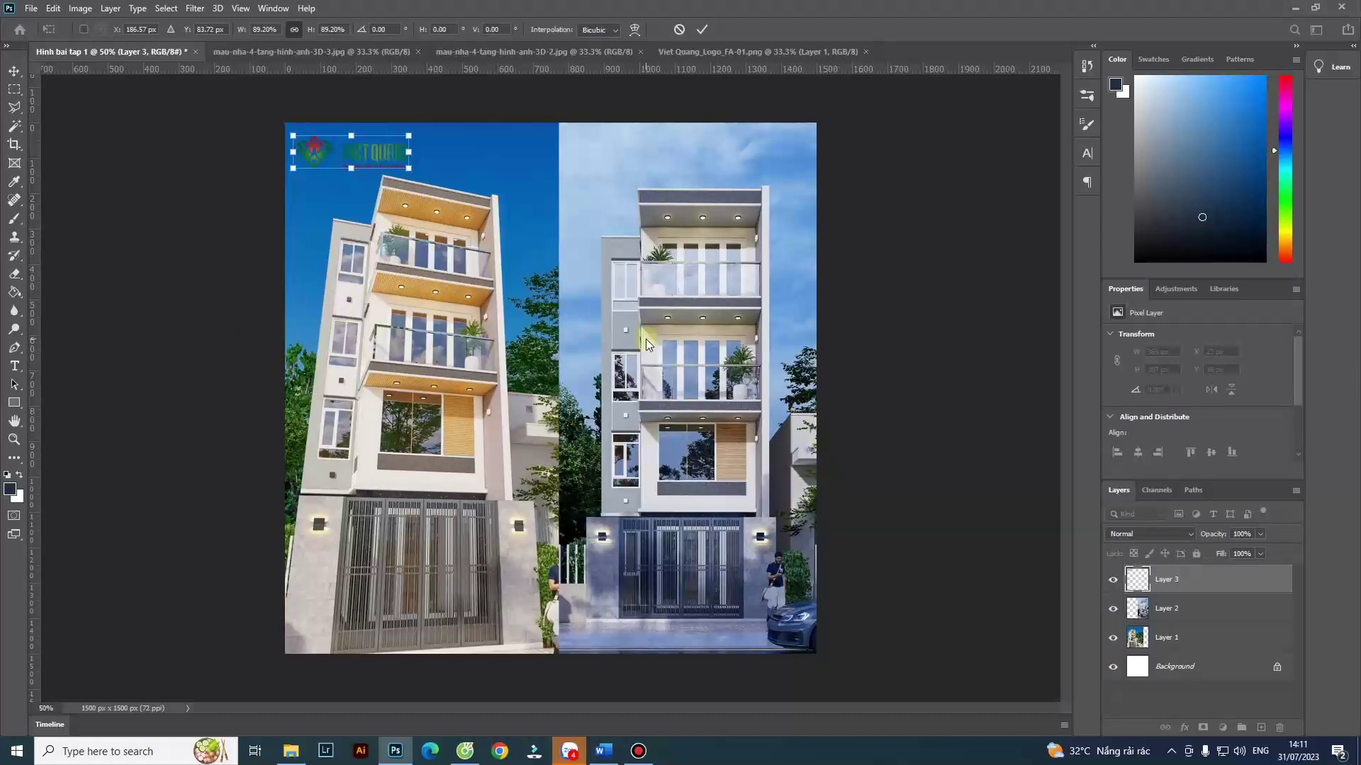
pyautogui.click(15, 71)
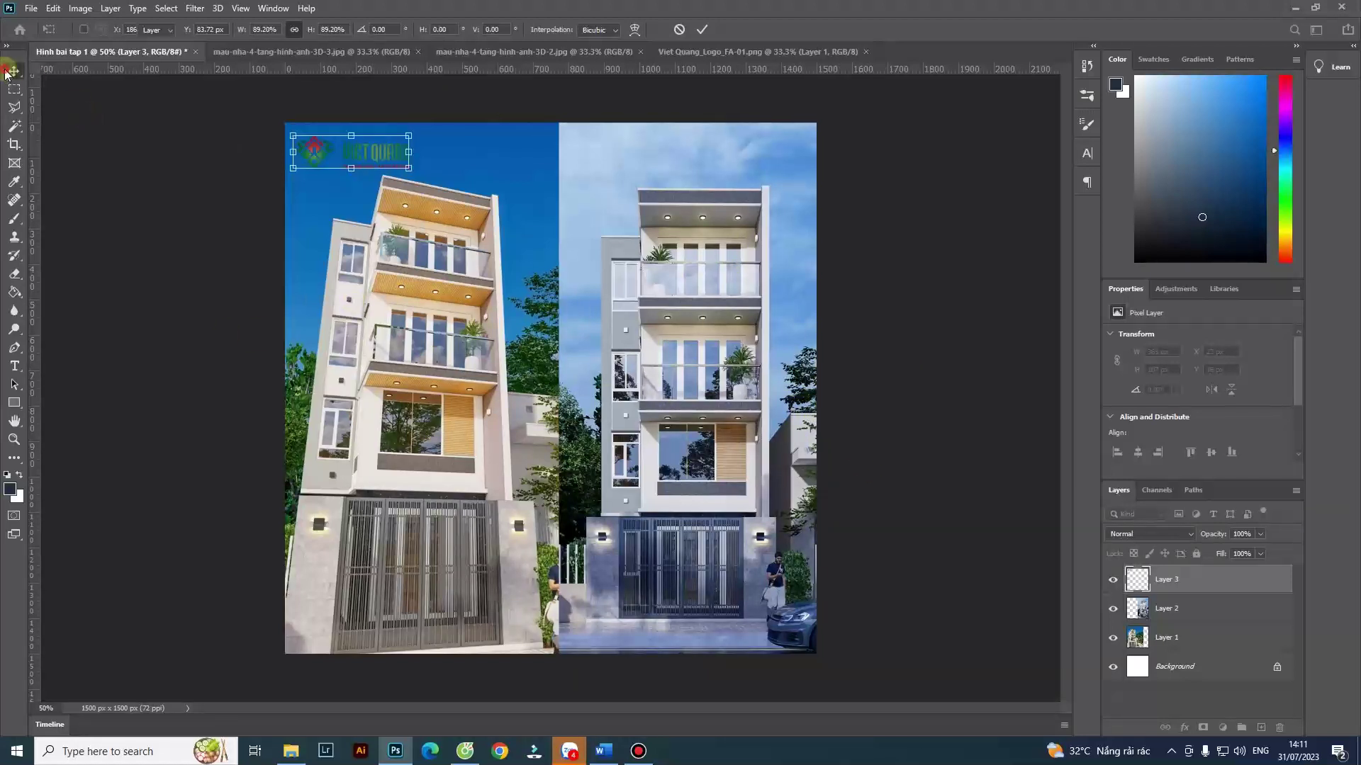
pyautogui.click(861, 258)
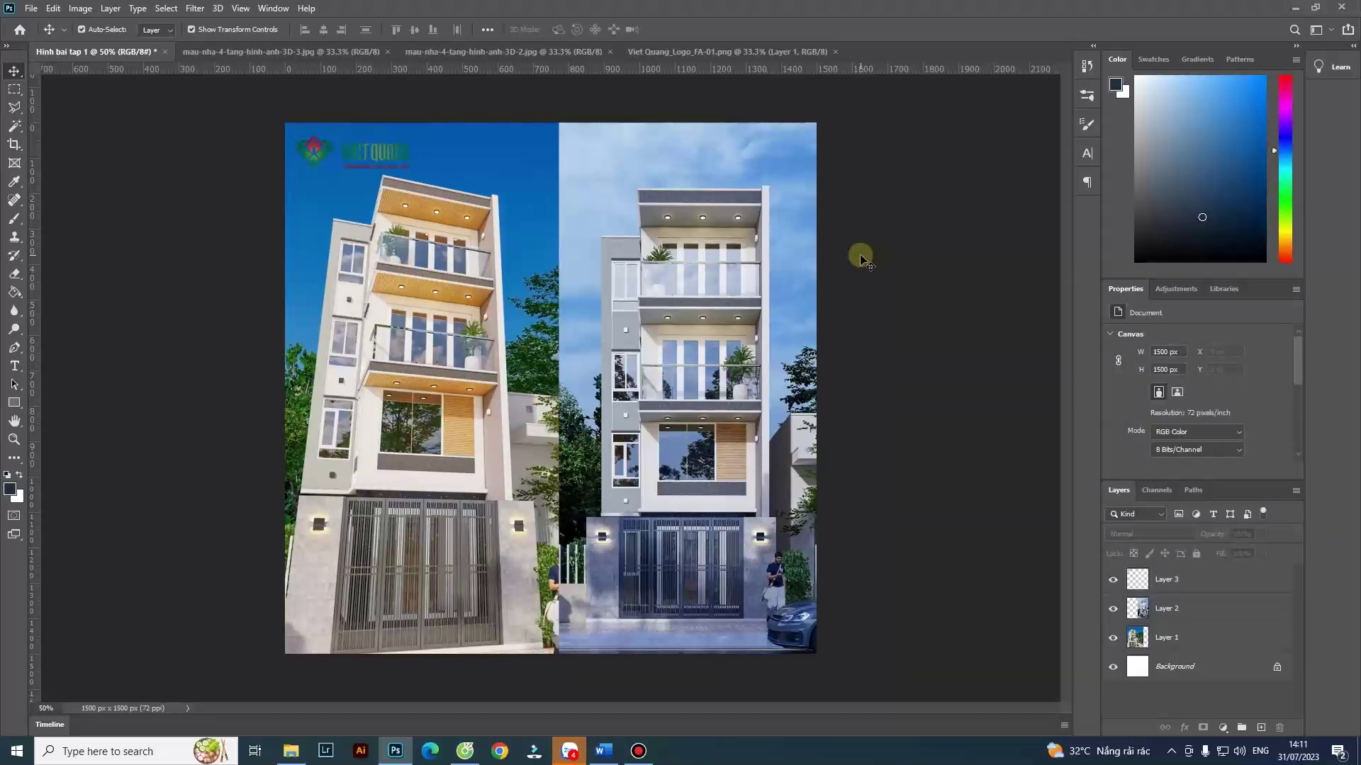
# Select each layer in turn: Layer 3, Background, Layer 1, Layer 2, then Layer 3 again.
pyautogui.click(14, 88)
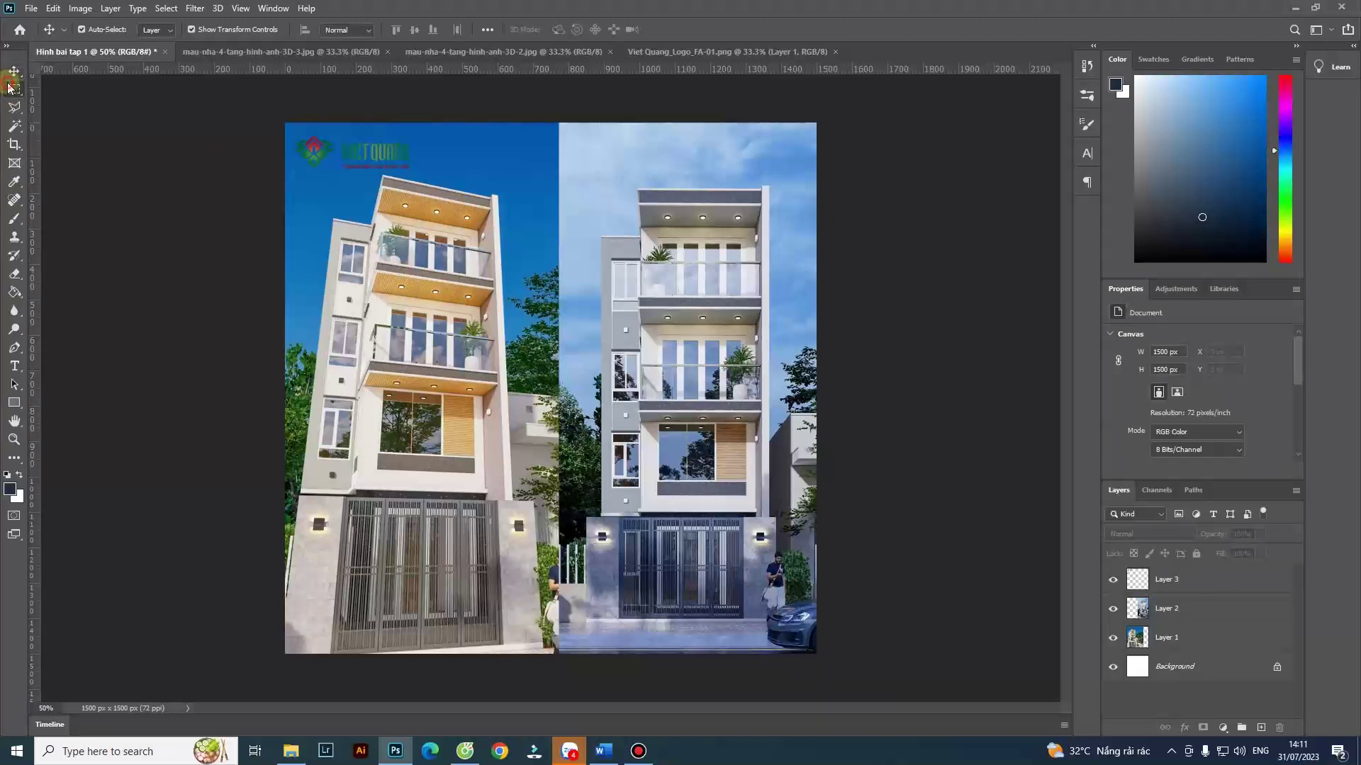
pyautogui.click(15, 88)
pyautogui.click(14, 70)
pyautogui.click(14, 71)
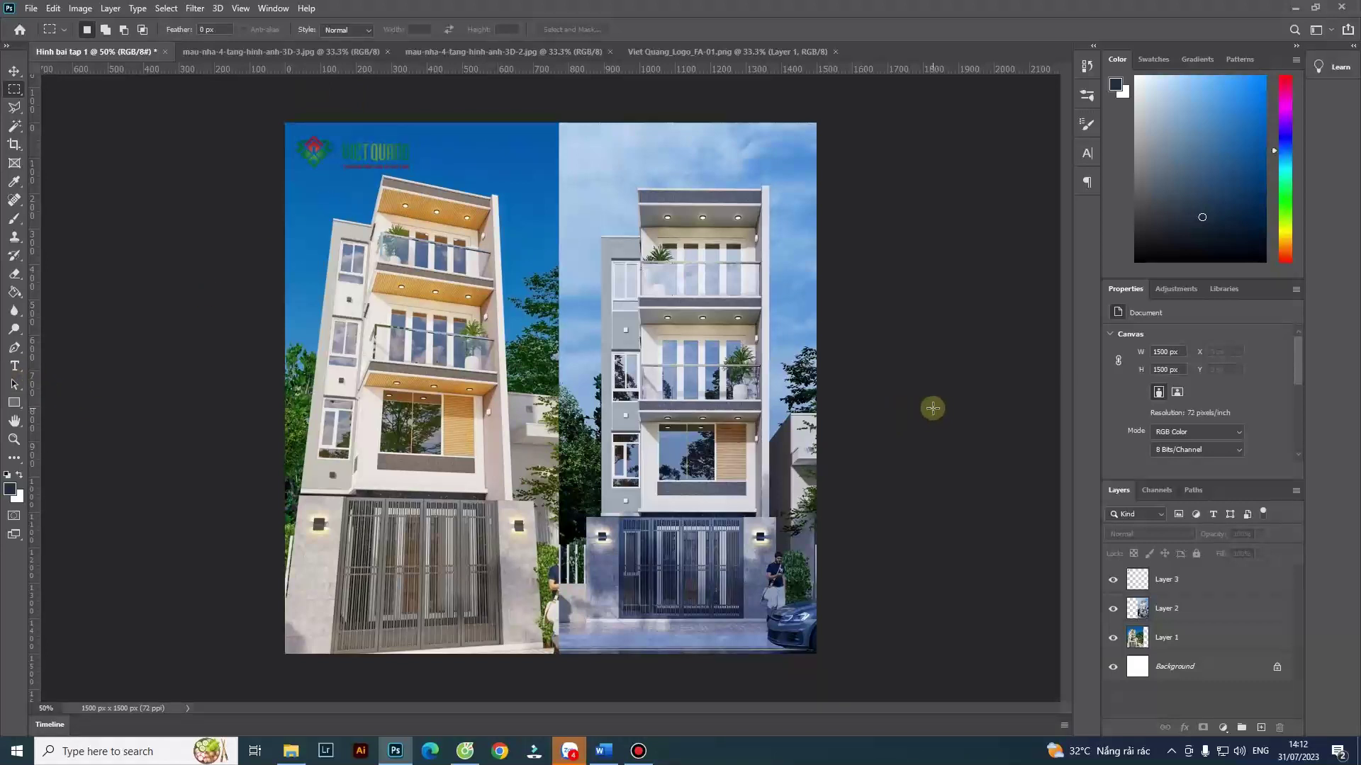
pyautogui.click(1212, 587)
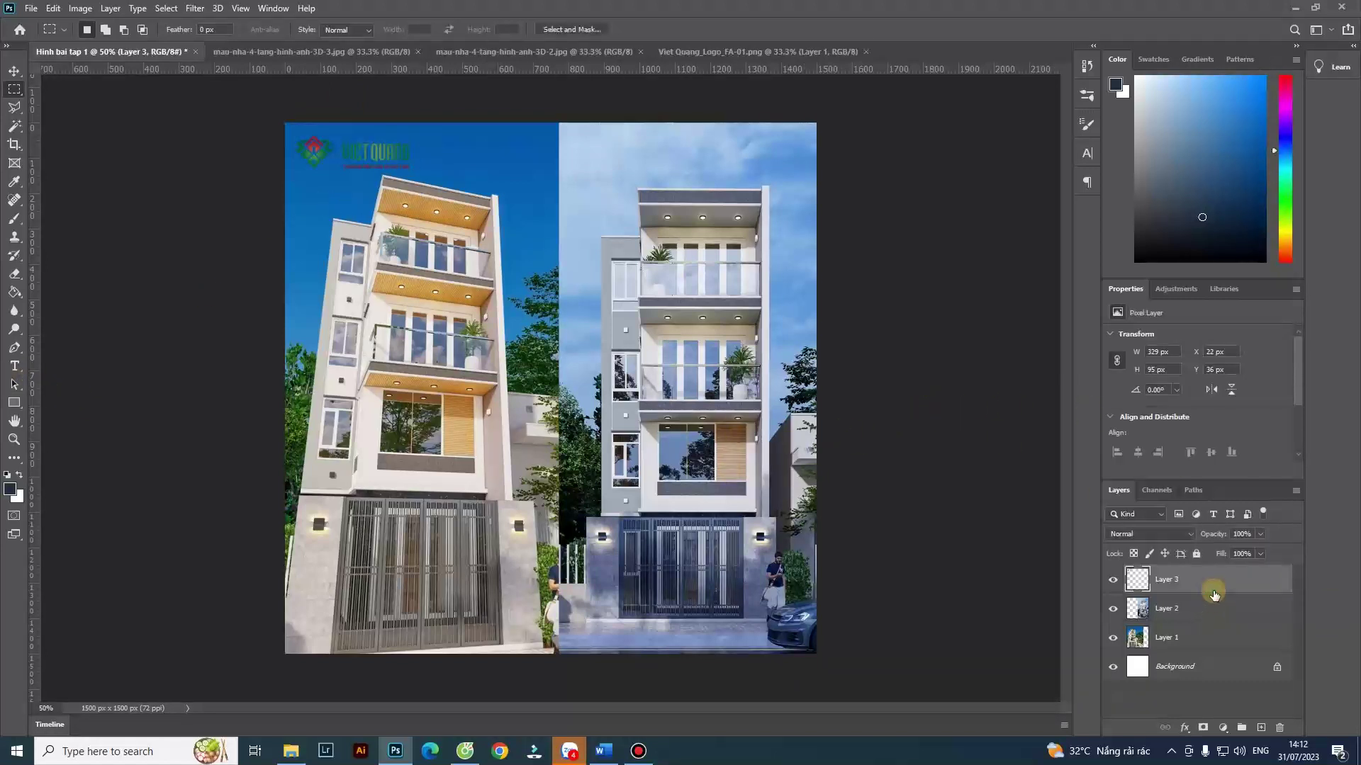
pyautogui.click(1205, 668)
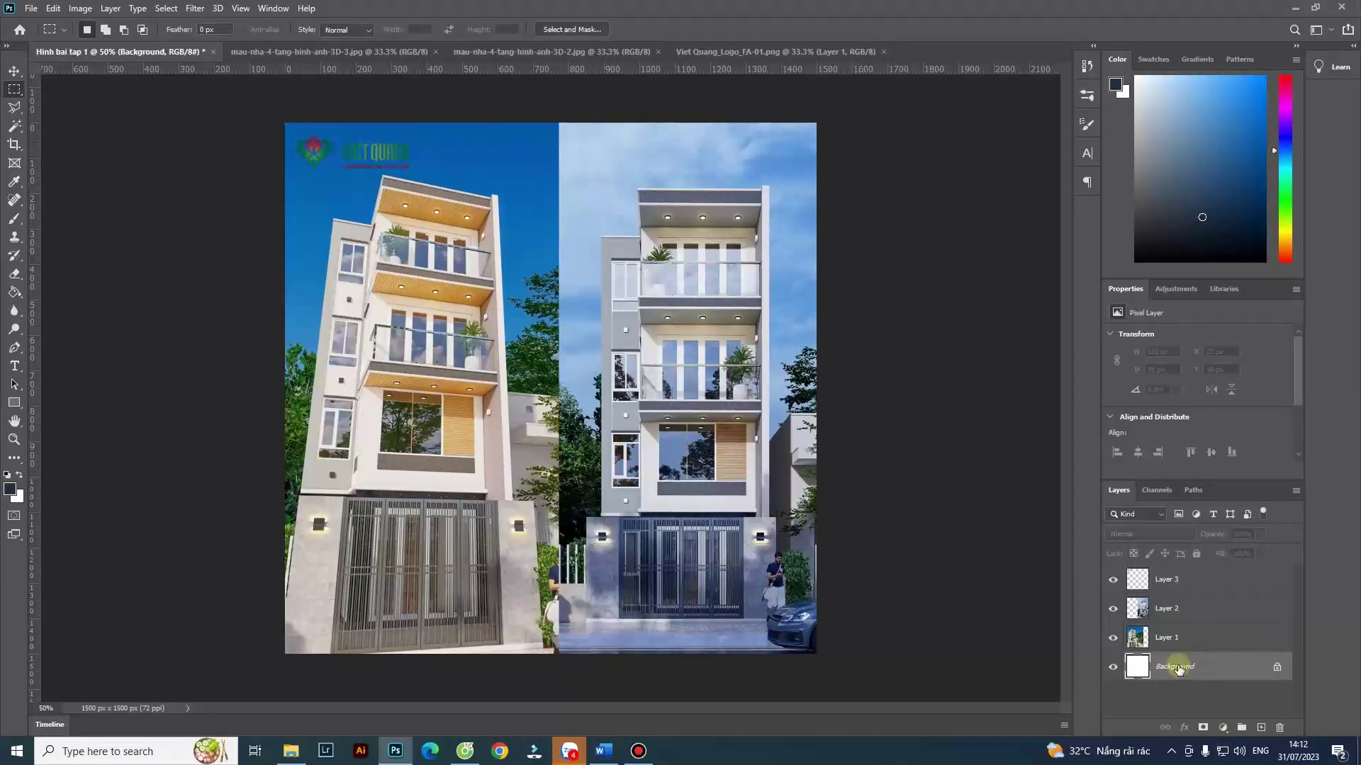
pyautogui.click(1169, 648)
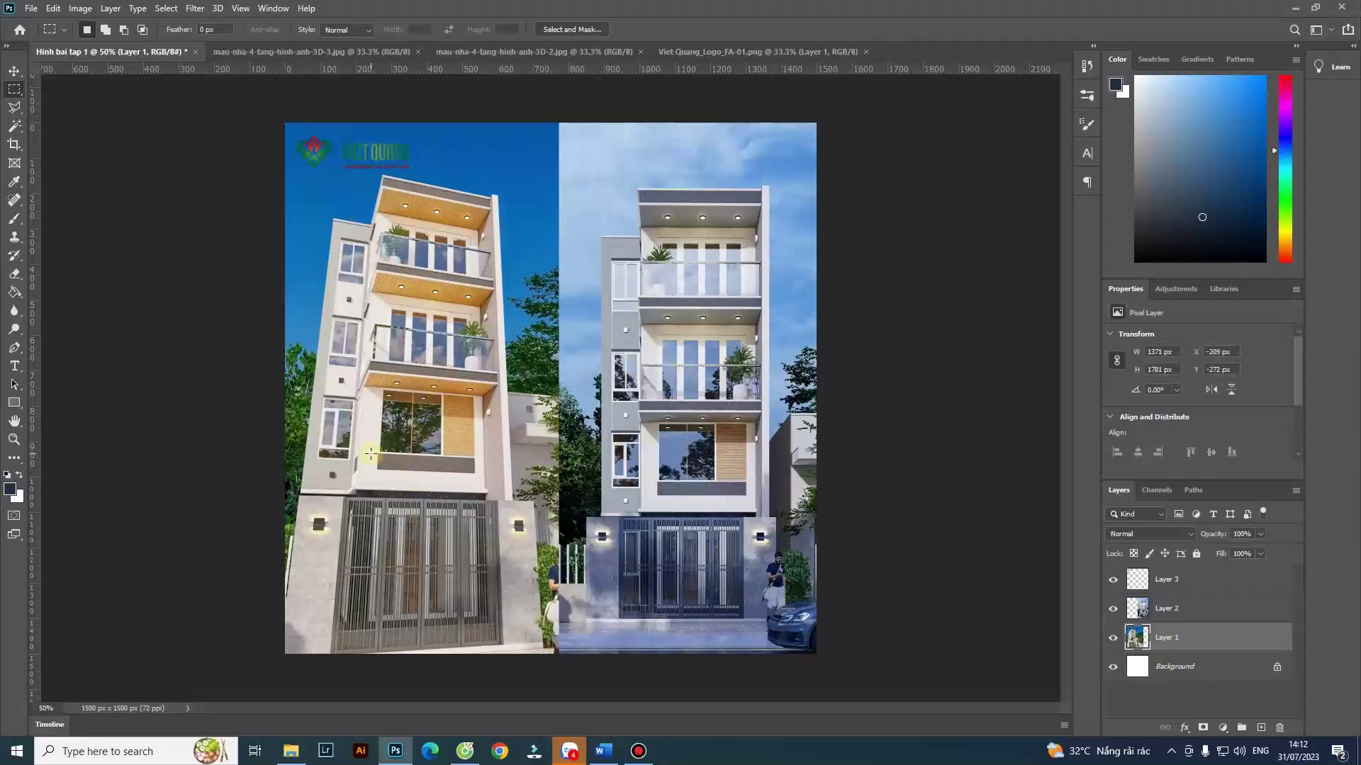
pyautogui.click(1194, 611)
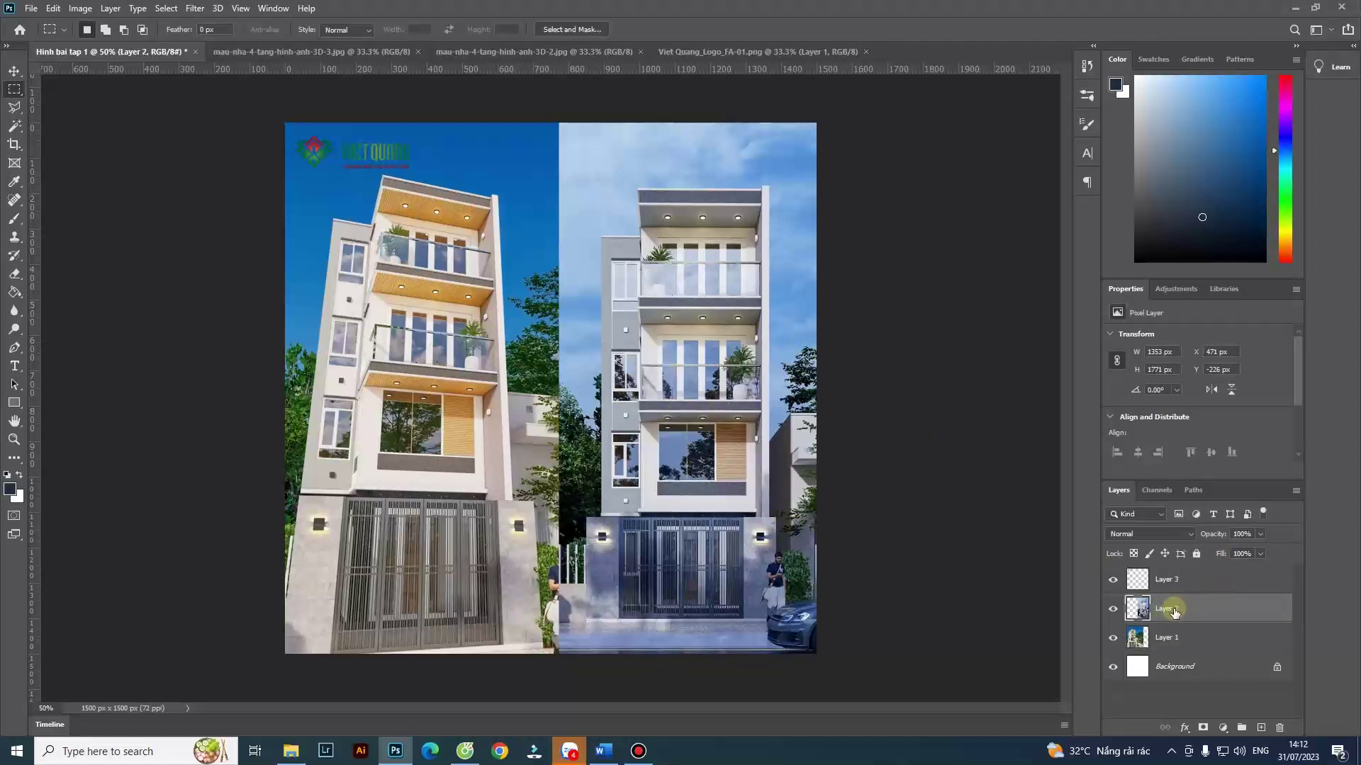
pyautogui.click(1185, 581)
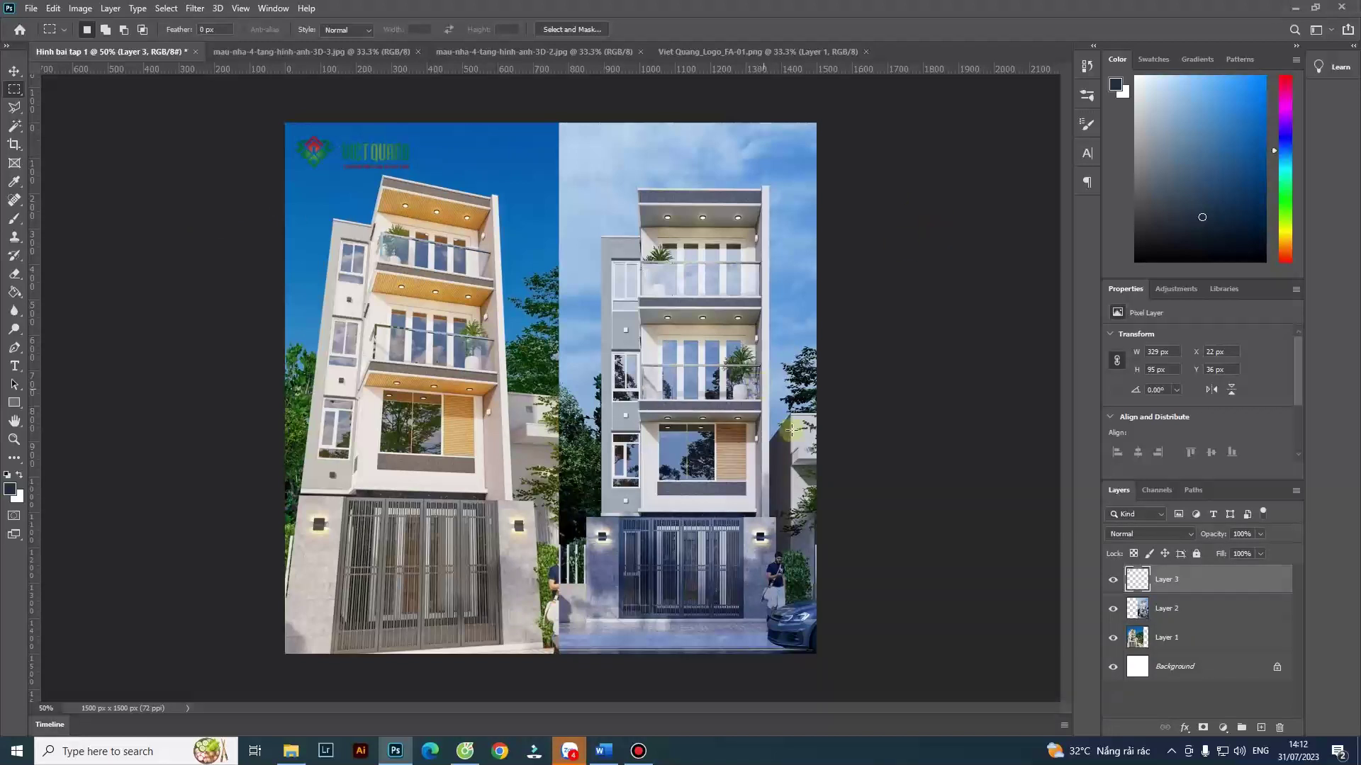
# Return to the Move tool and show the Window menu's list of panels and workspaces.
pyautogui.click(14, 70)
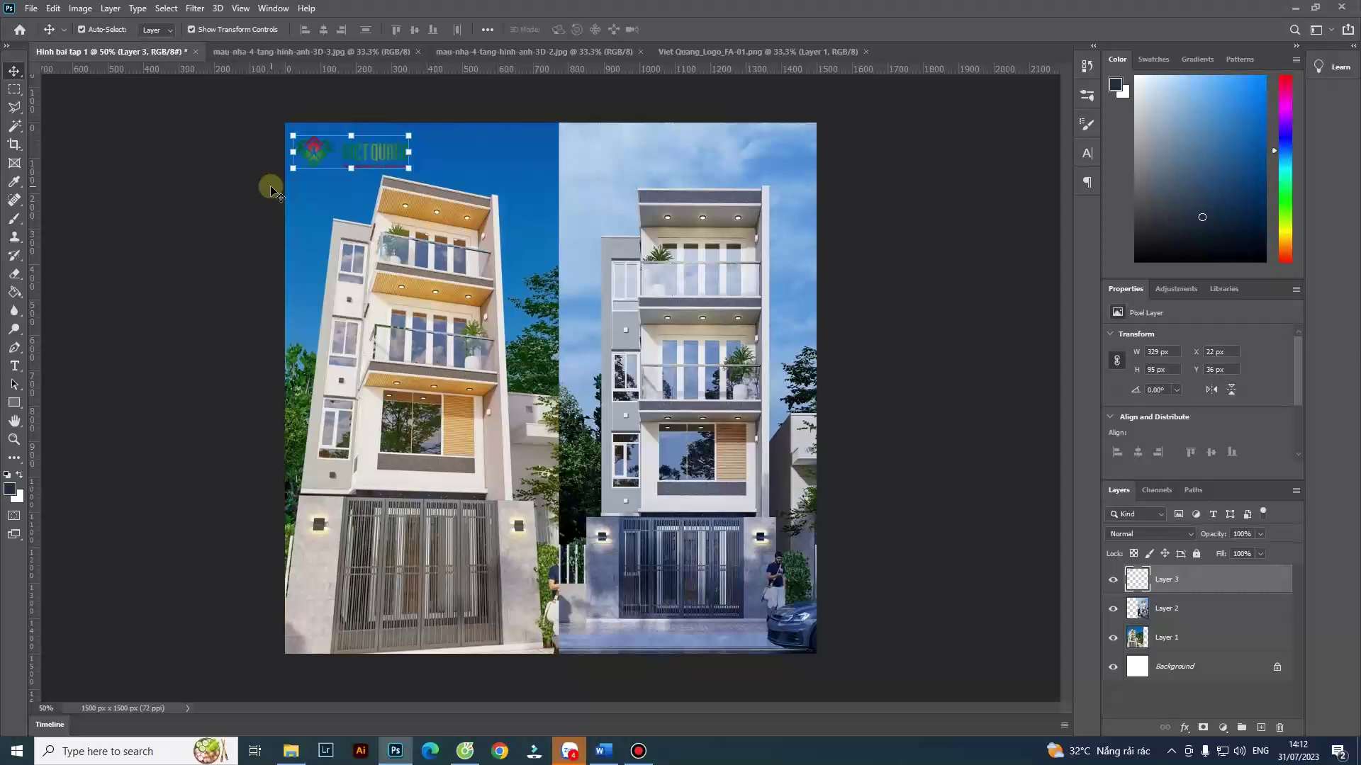
pyautogui.click(670, 235)
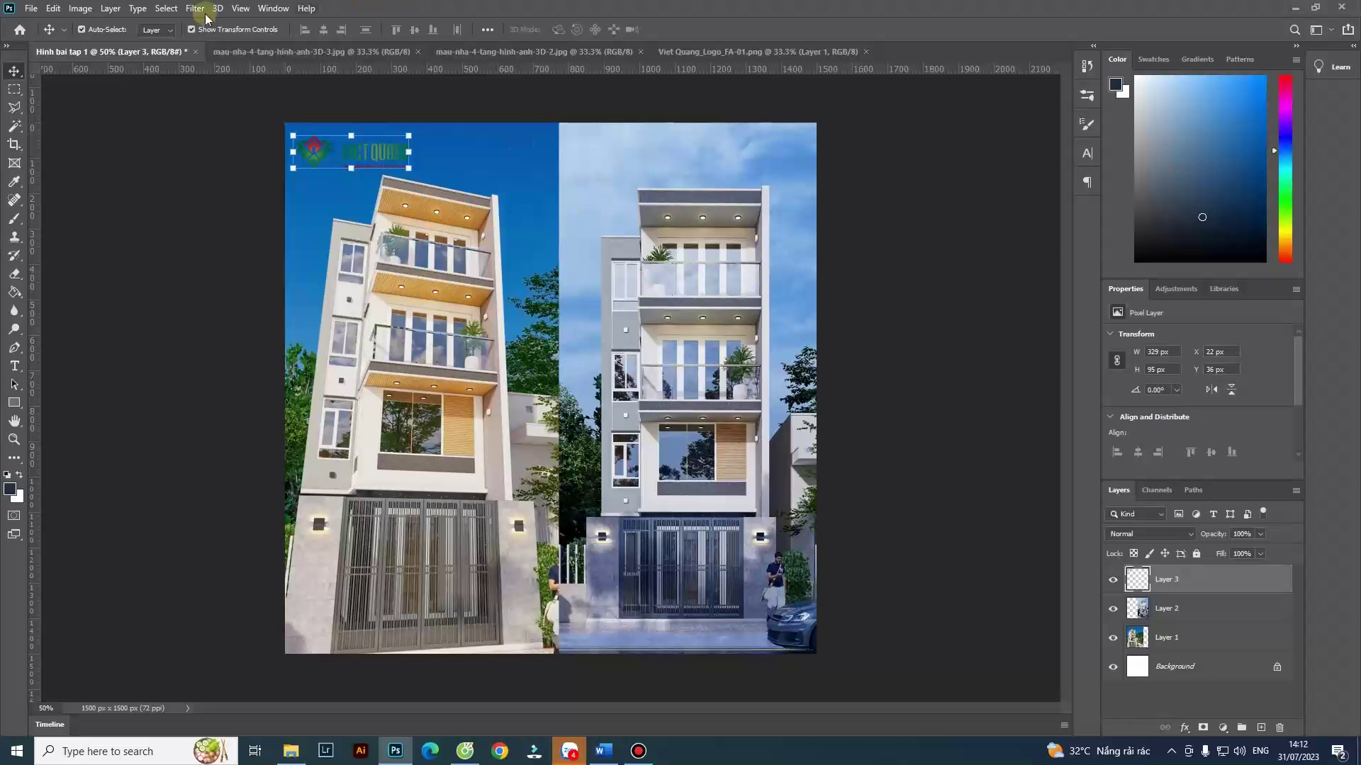
pyautogui.click(31, 10)
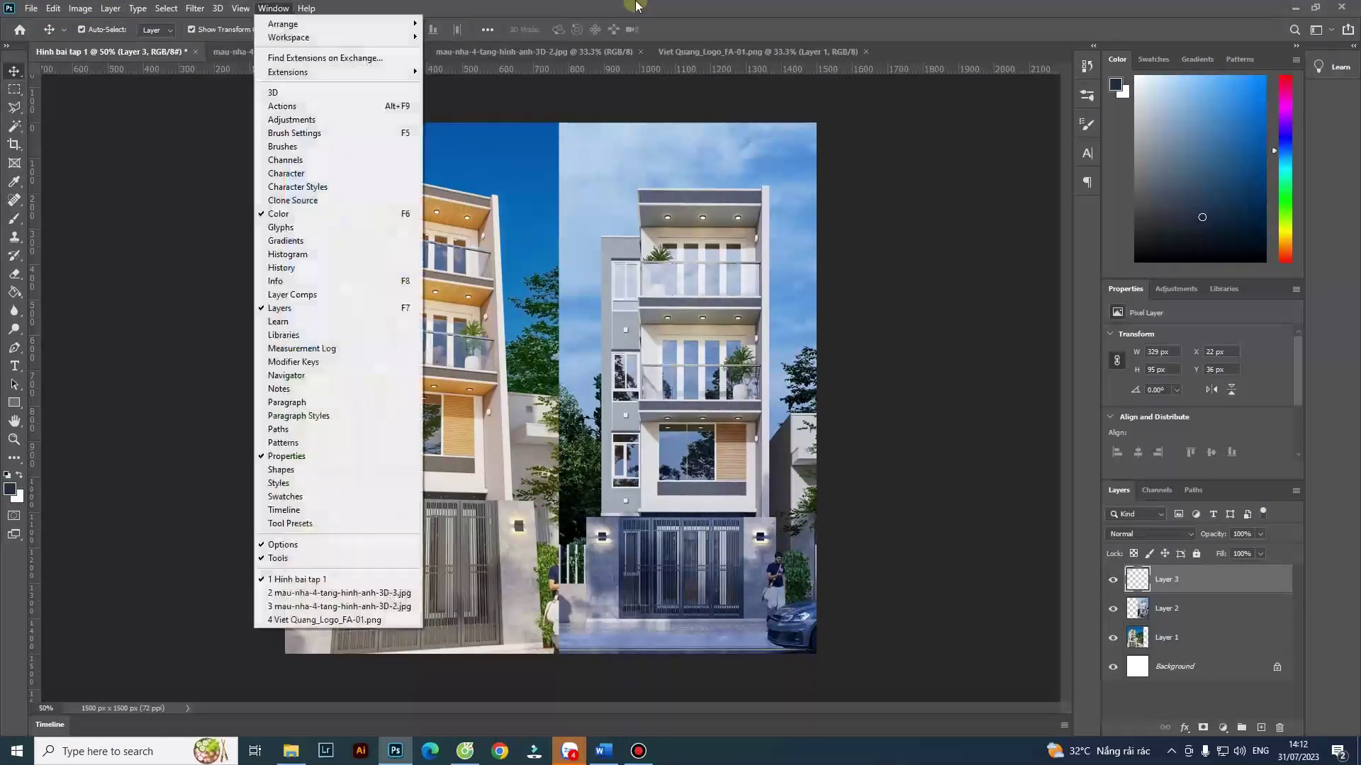